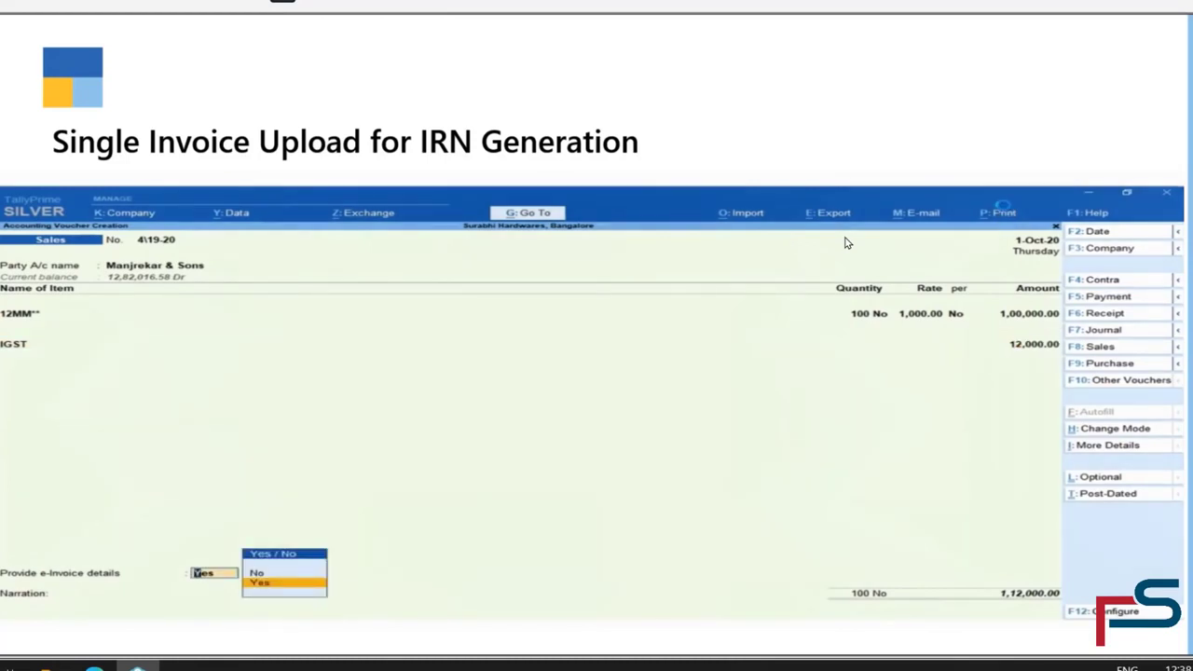
left_click(37, 611)
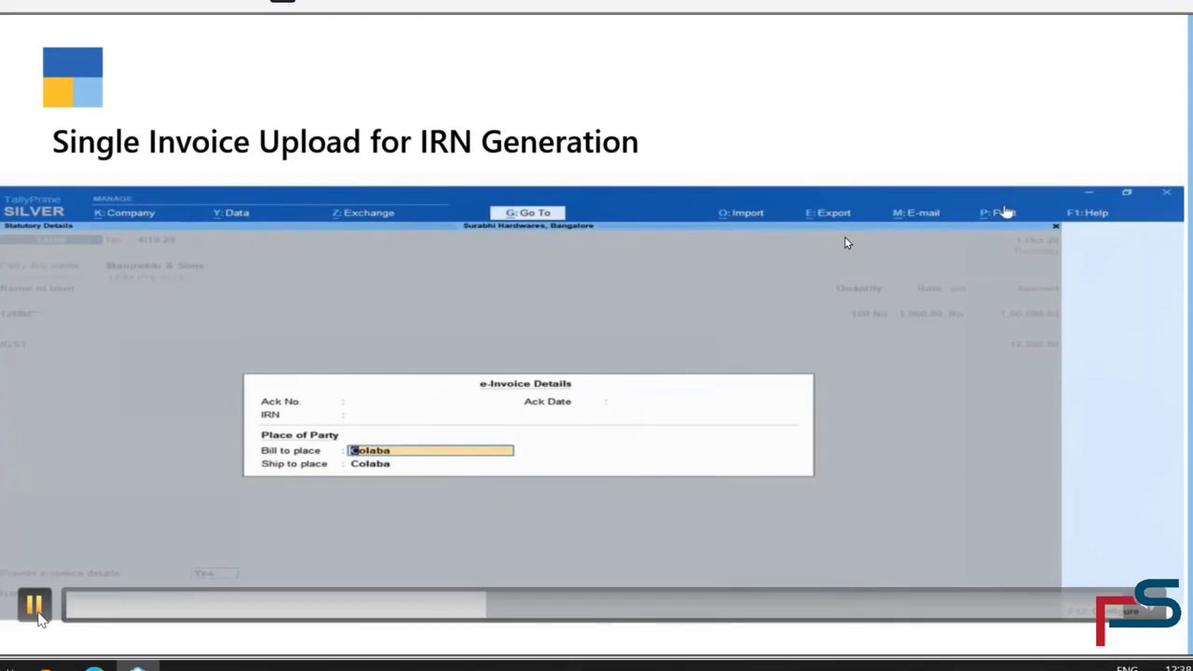
left_click(39, 613)
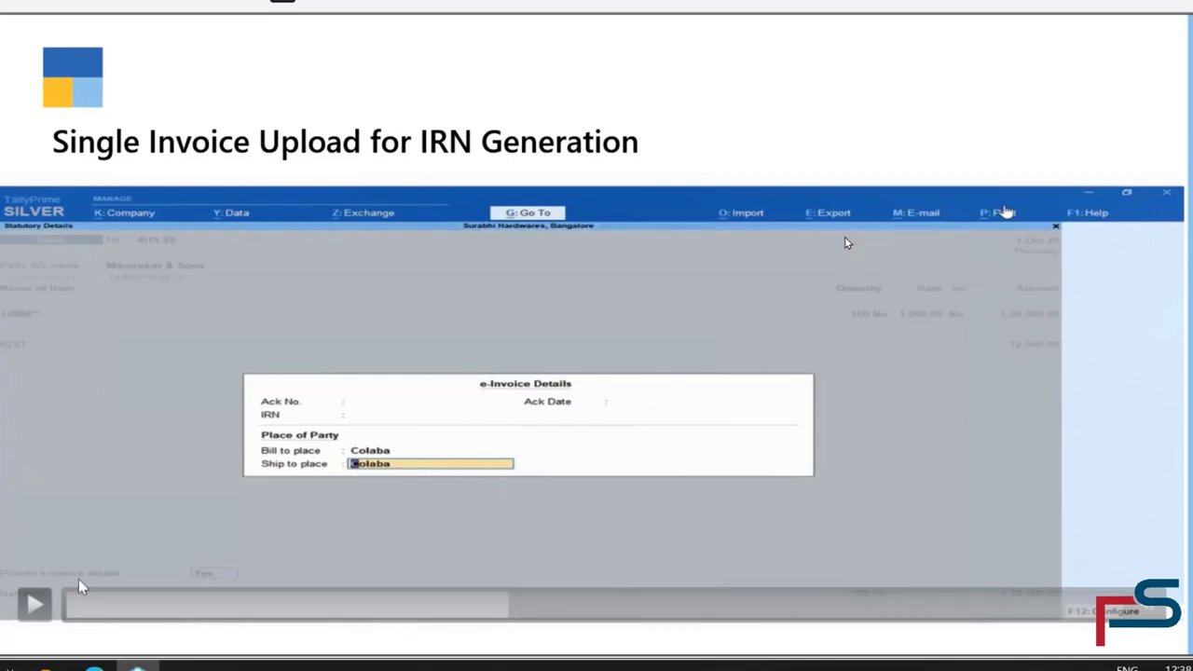
left_click(36, 607)
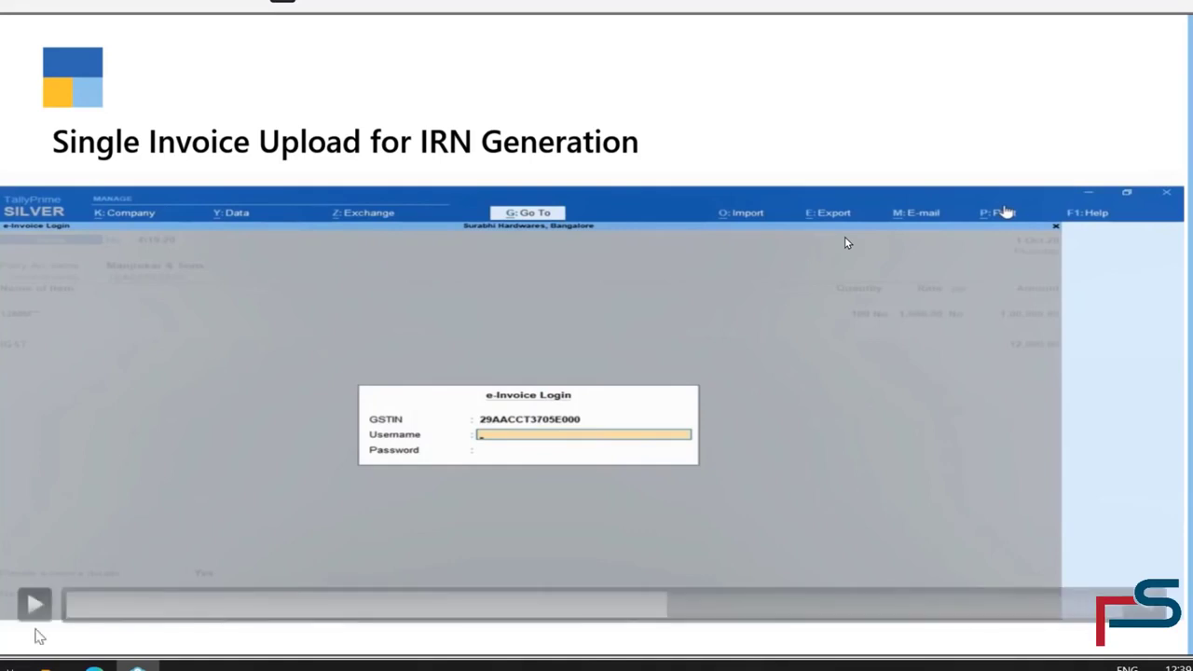
left_click(37, 618)
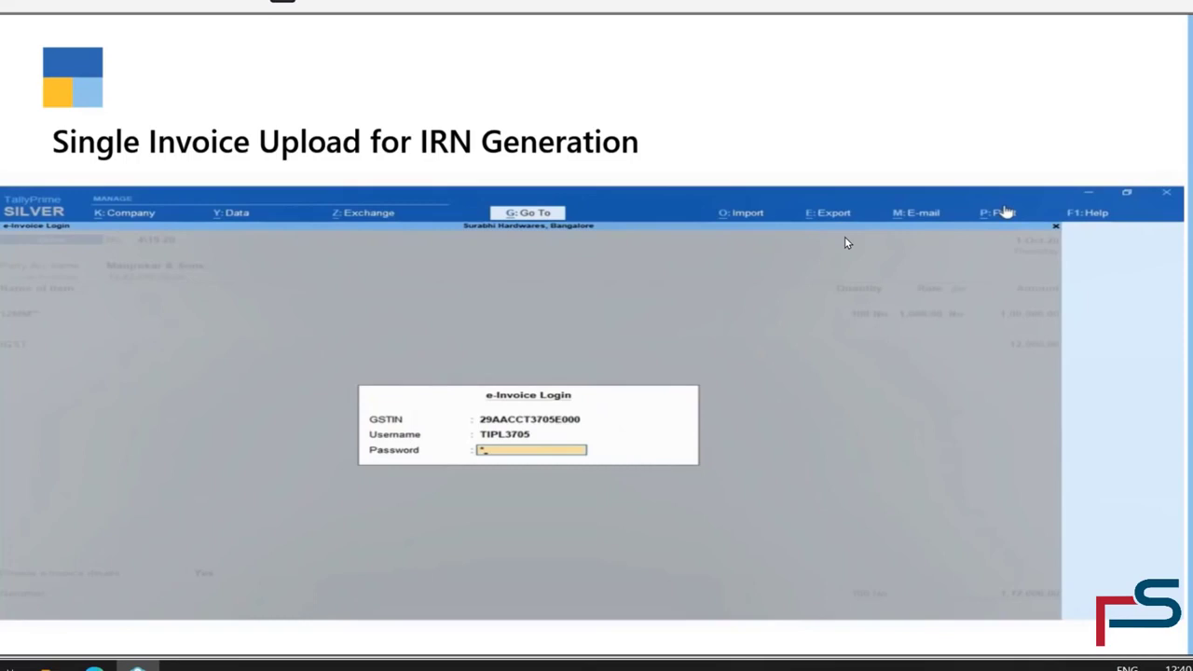
mouse_move(814, 480)
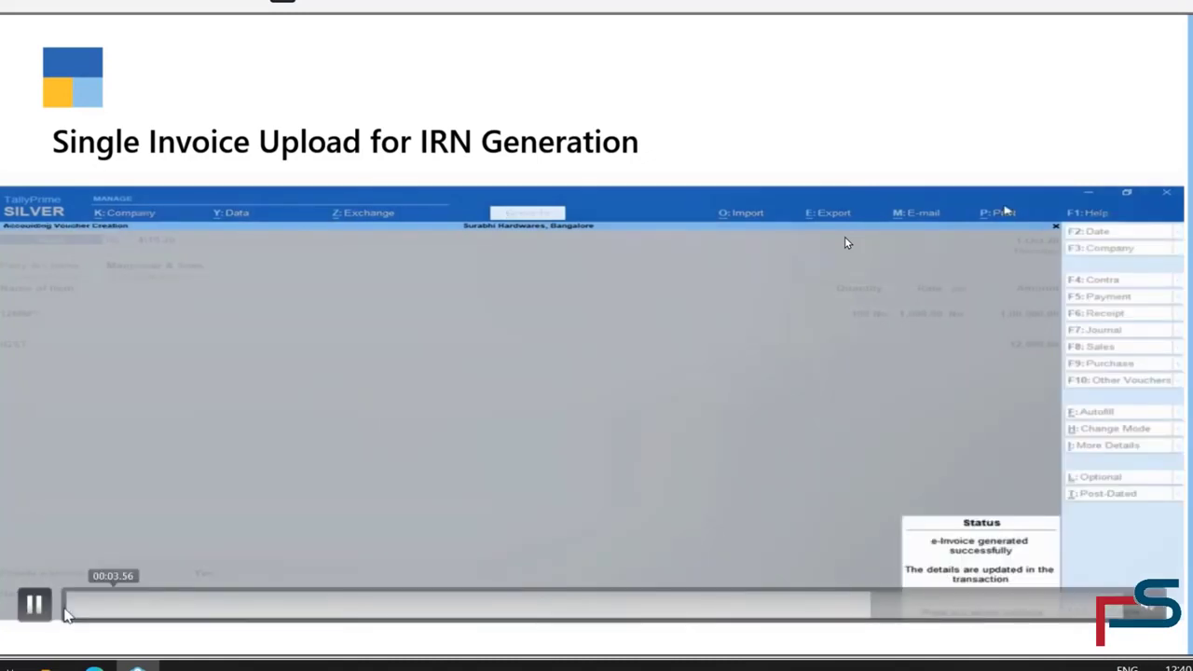
left_click(1015, 572)
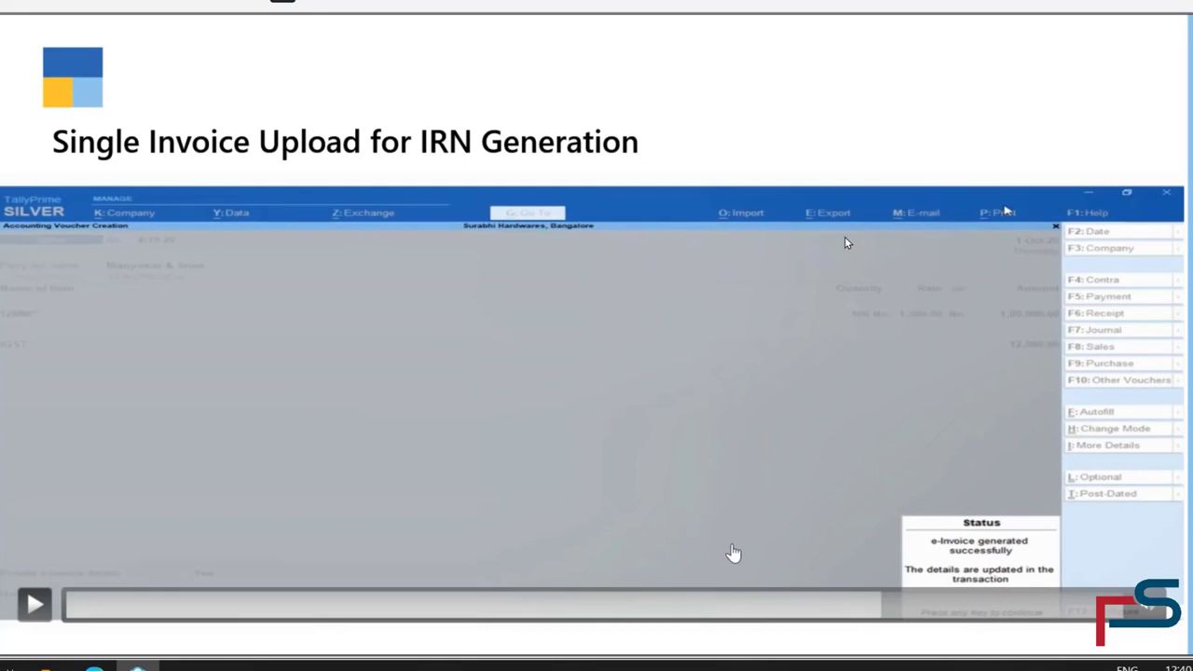
mouse_move(34, 631)
left_click(35, 608)
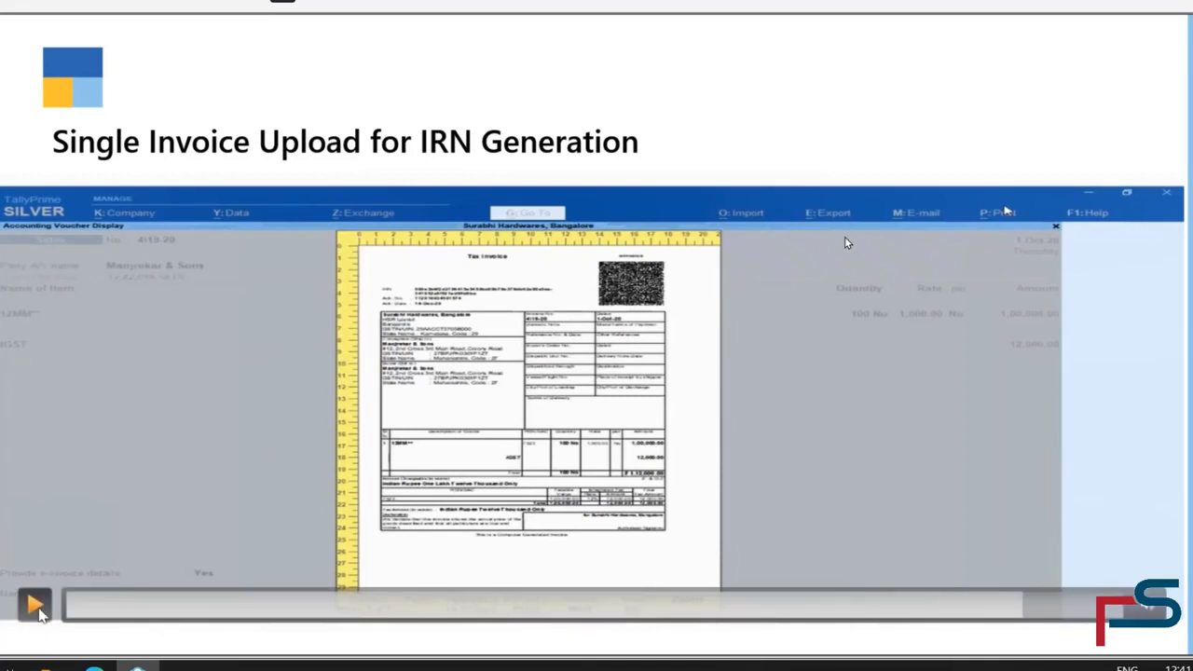
left_click(35, 607)
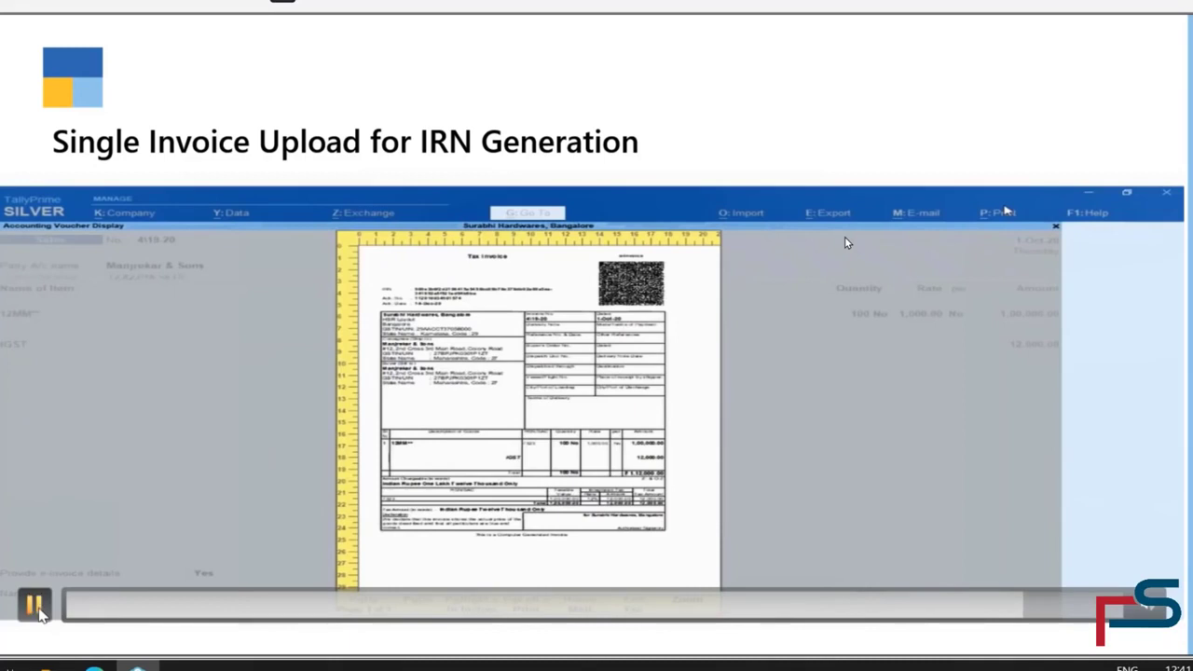
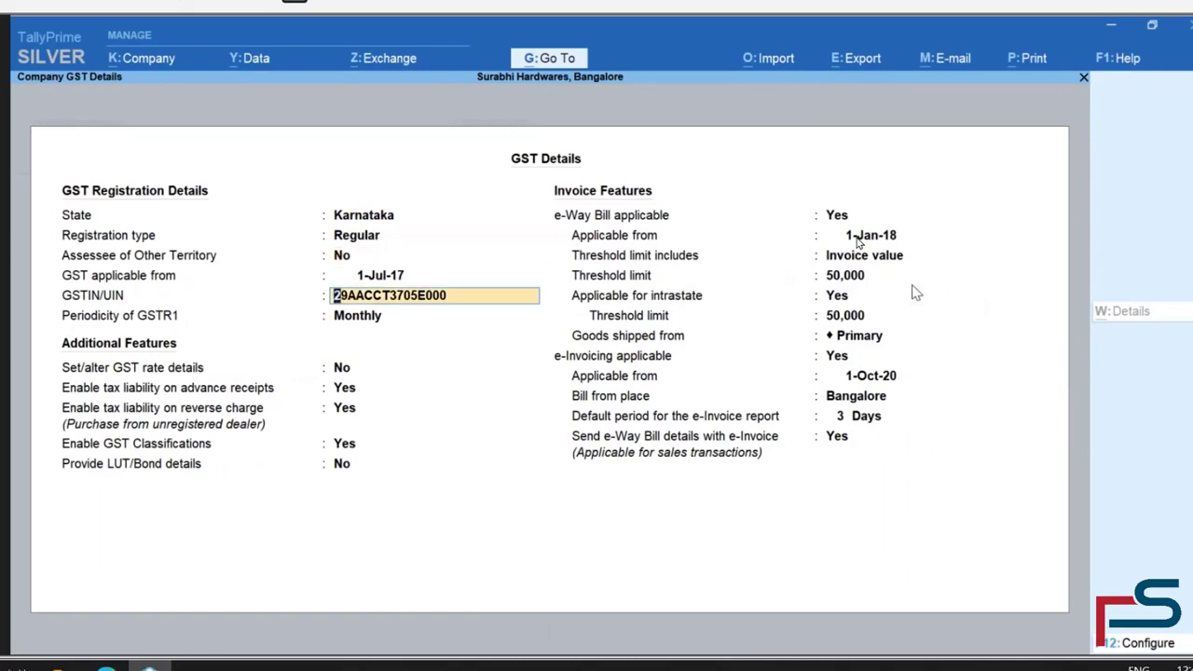
Accept the existing GSTIN/UIN, GSTR1 periodicity and additional features in the company's GST details
key("Return")
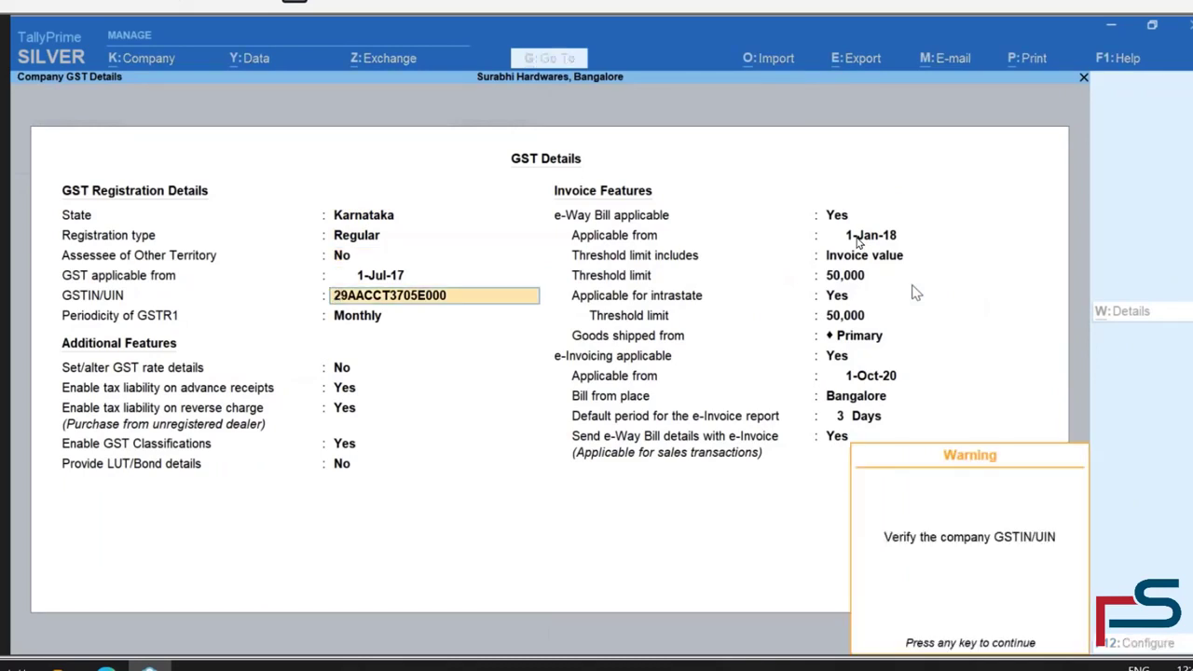
key("Return")
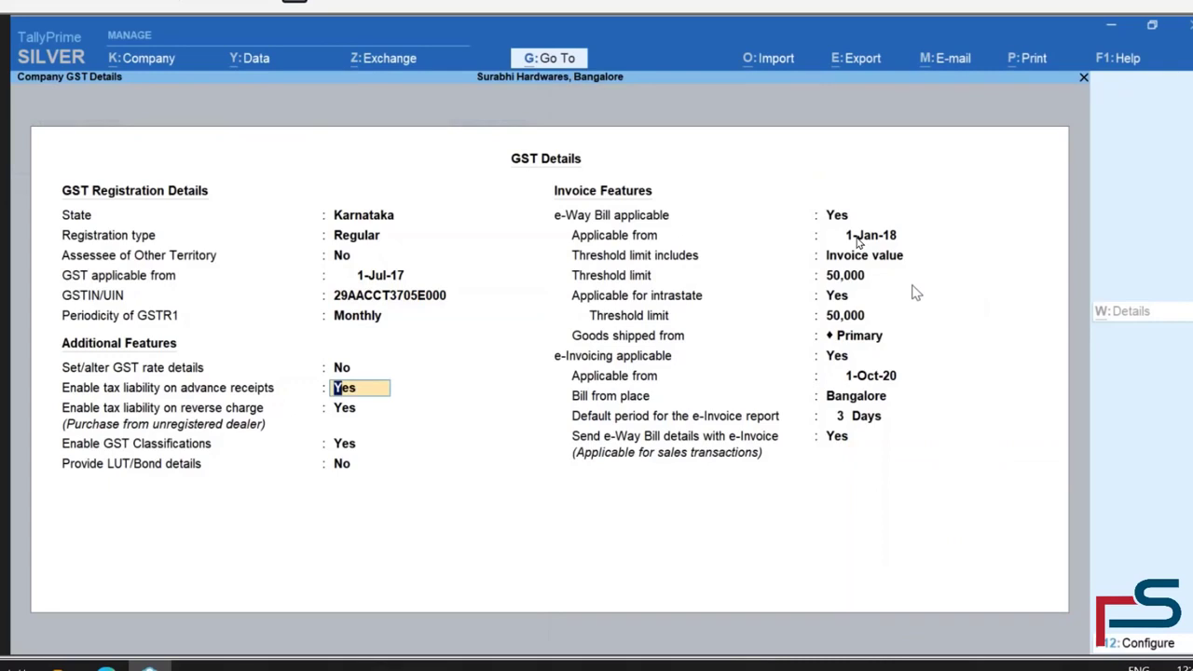
key("Return")
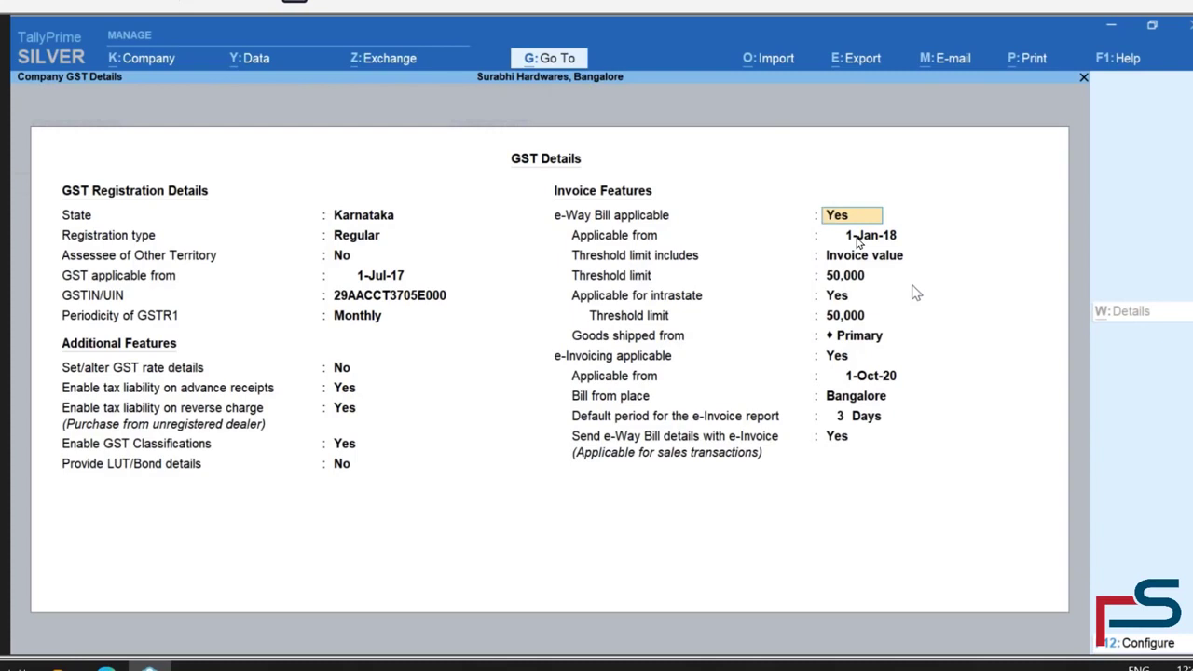
Confirm e-Way Bill as applicable from 1-Jan-18 on Invoice value, threshold 50,000, intrastate Yes at 50,000, and goods shipped from Primary
key("Return")
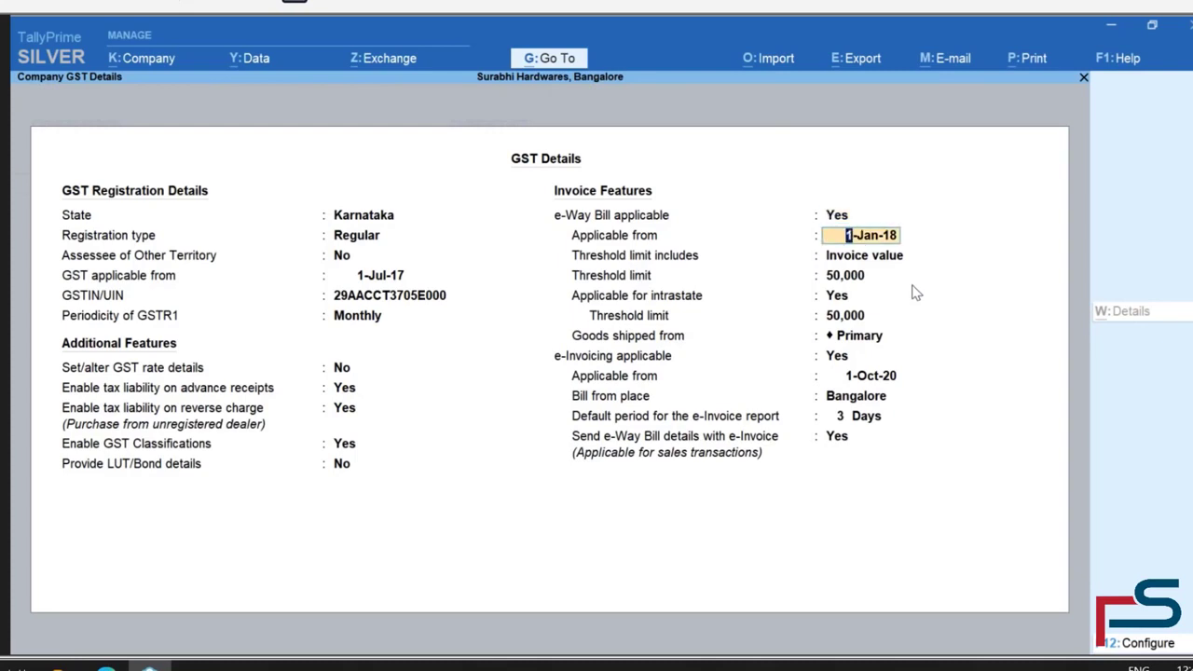
key("Return")
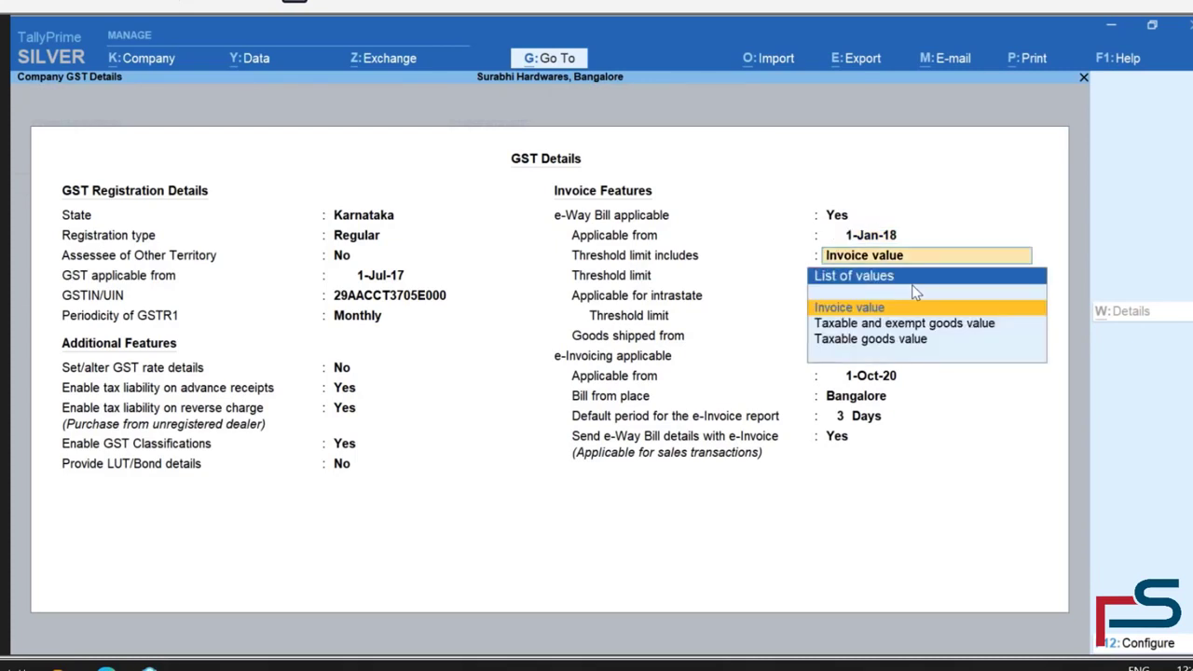
key("Return")
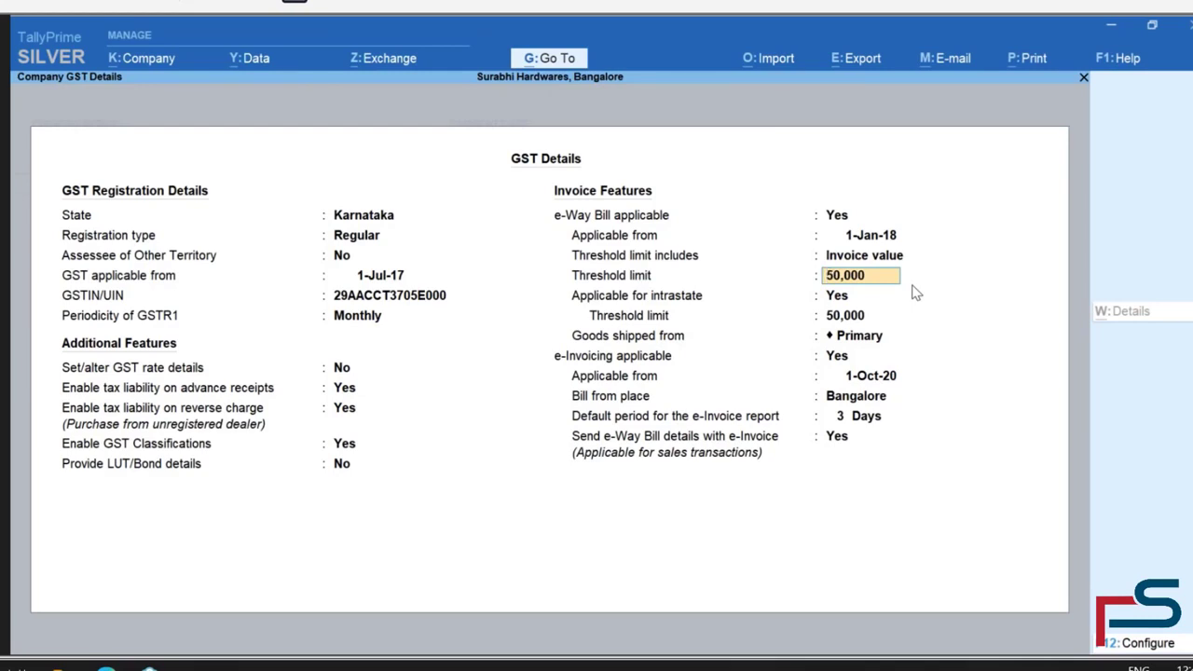
key("Return")
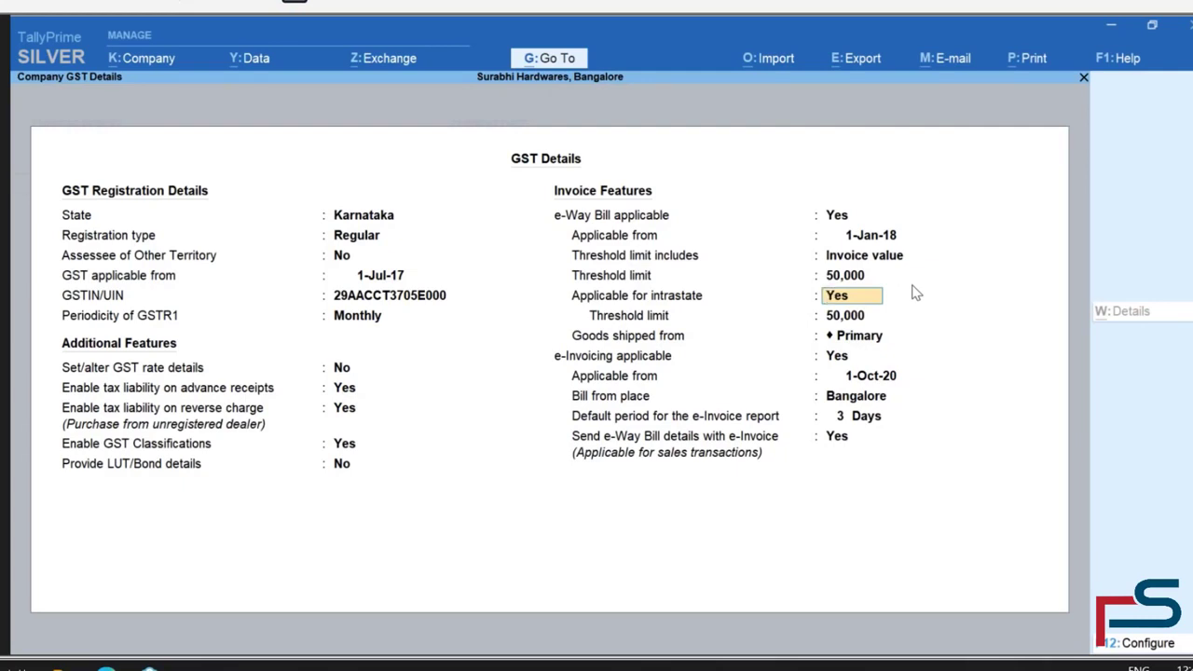
key("Return")
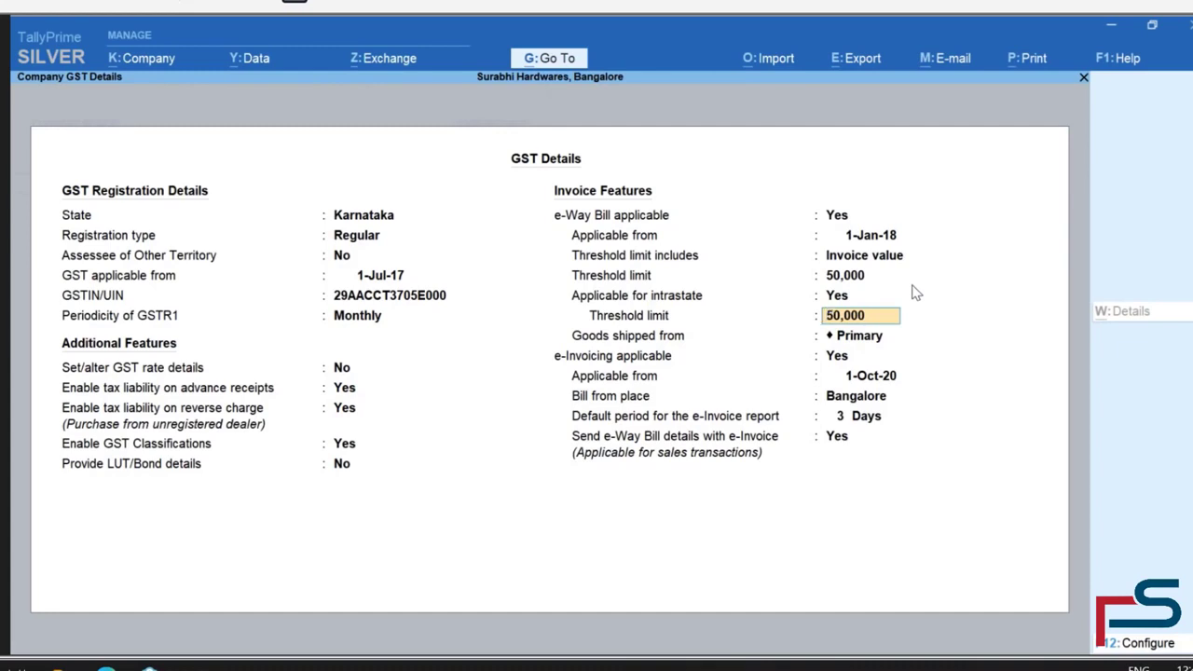
key("Return")
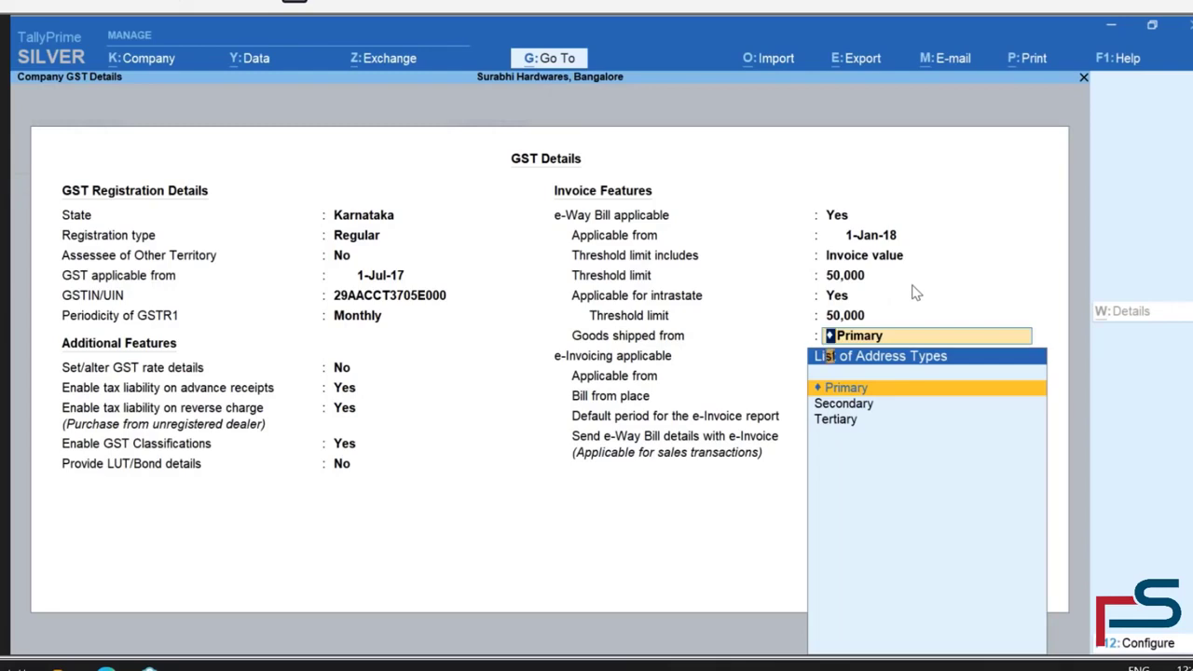
key("Return")
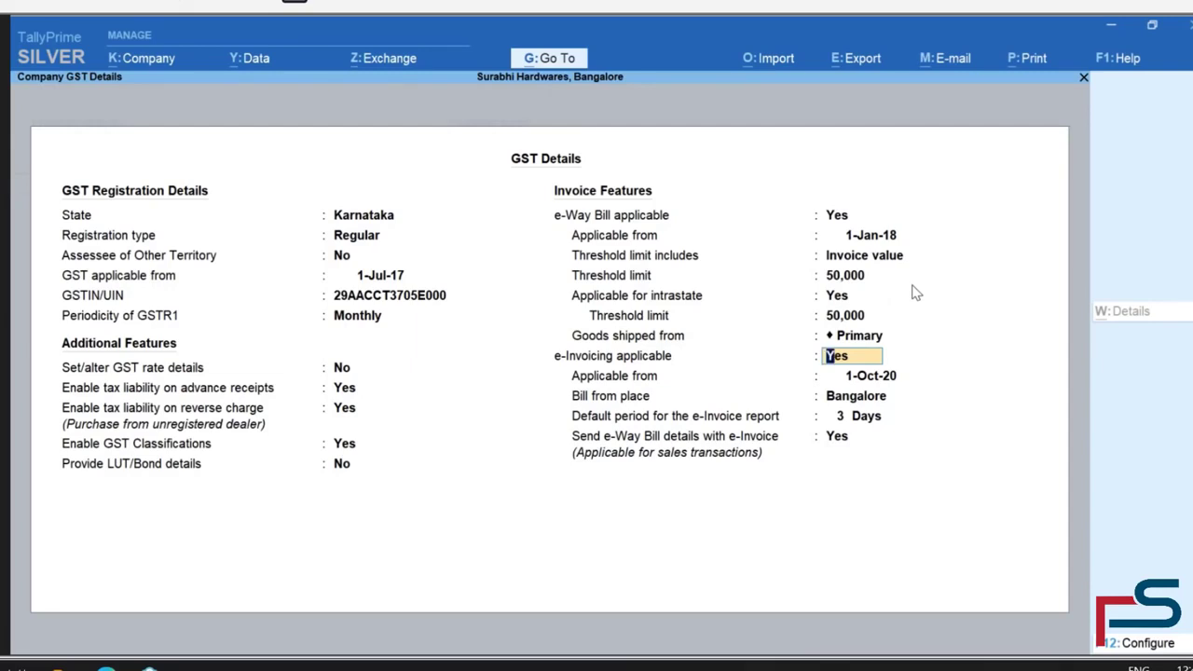
Confirm e-Invoicing as applicable from 1-Oct-20, with bill from place Bangalore and a default e-Invoice report period of 3 days
key("Return")
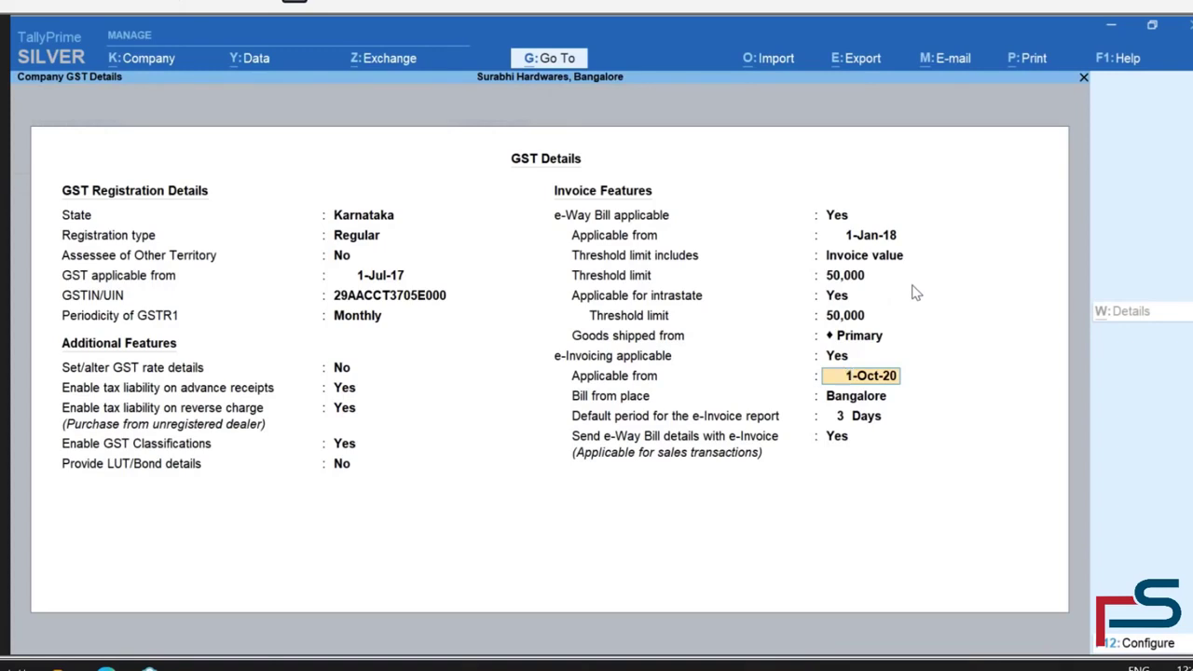
key("Return")
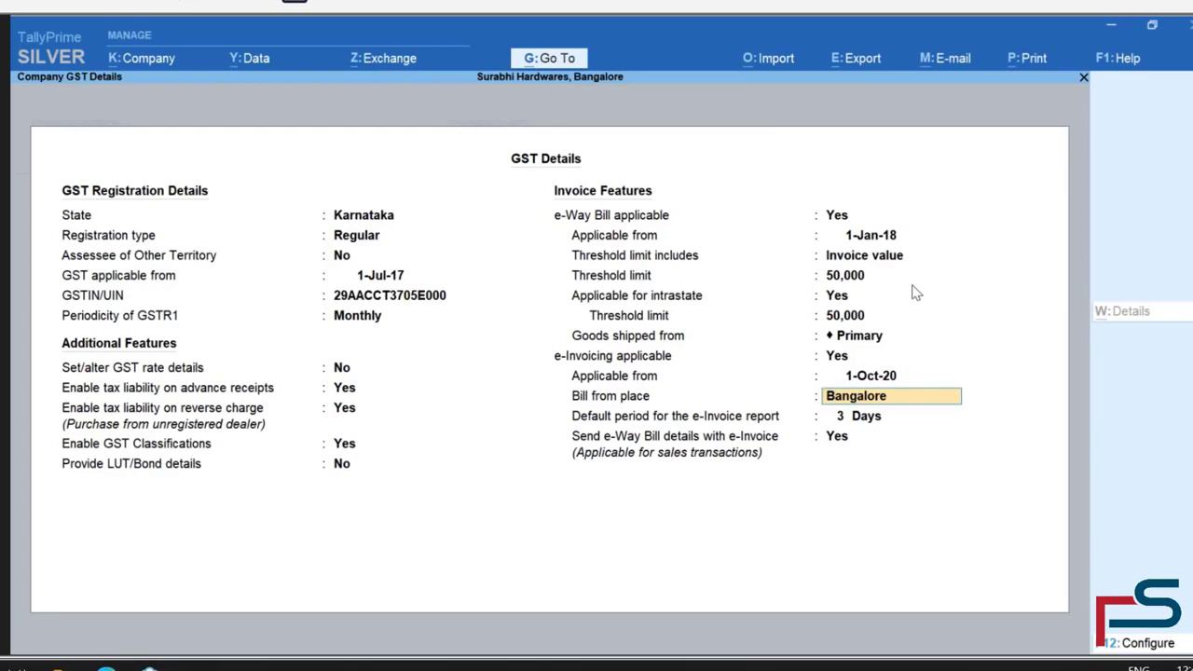
key("Return")
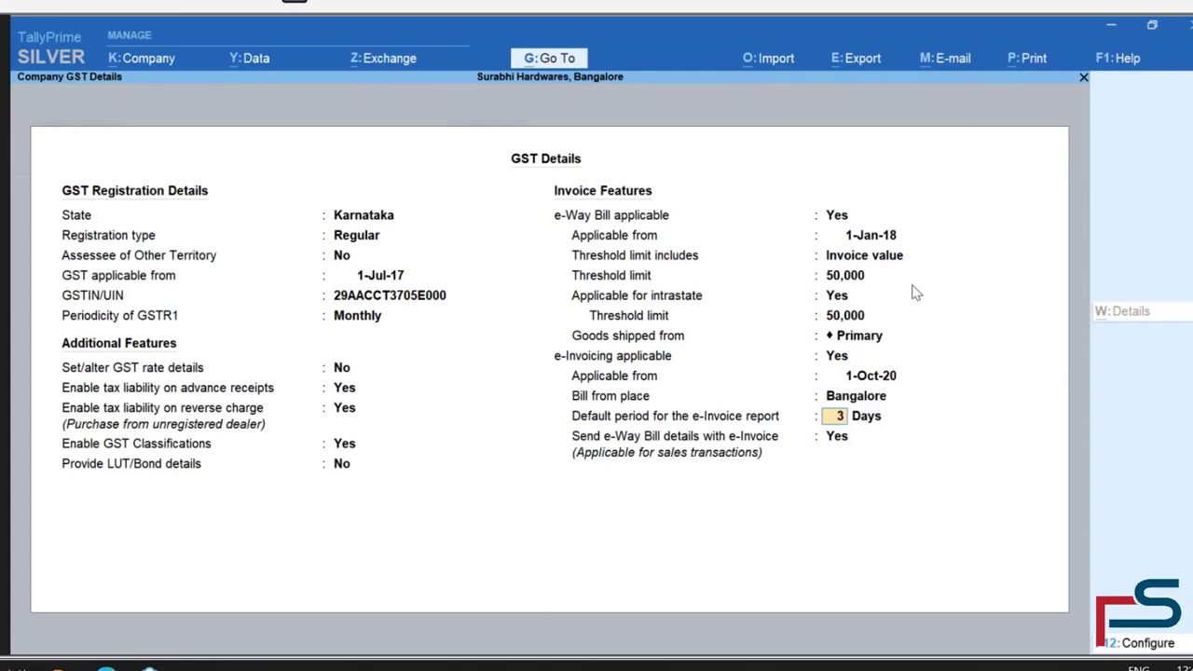
key("Return")
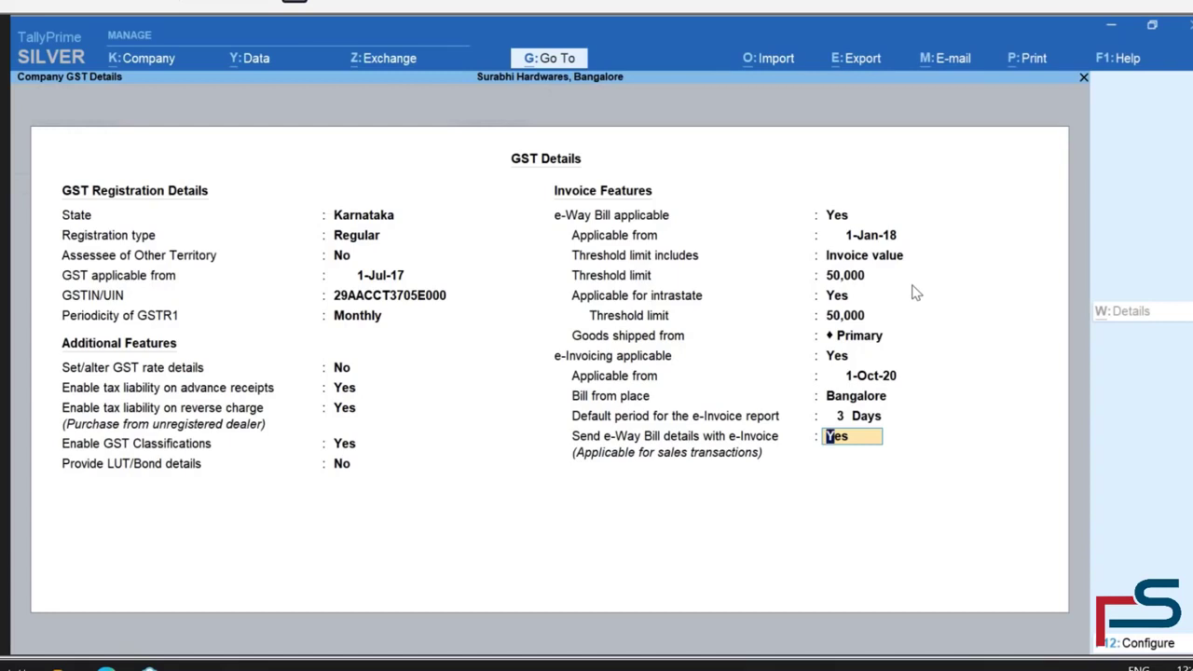
Accept Yes for sending e-Way Bill details with e-Invoice, and save the GST details and company features
key("n")
key("t")
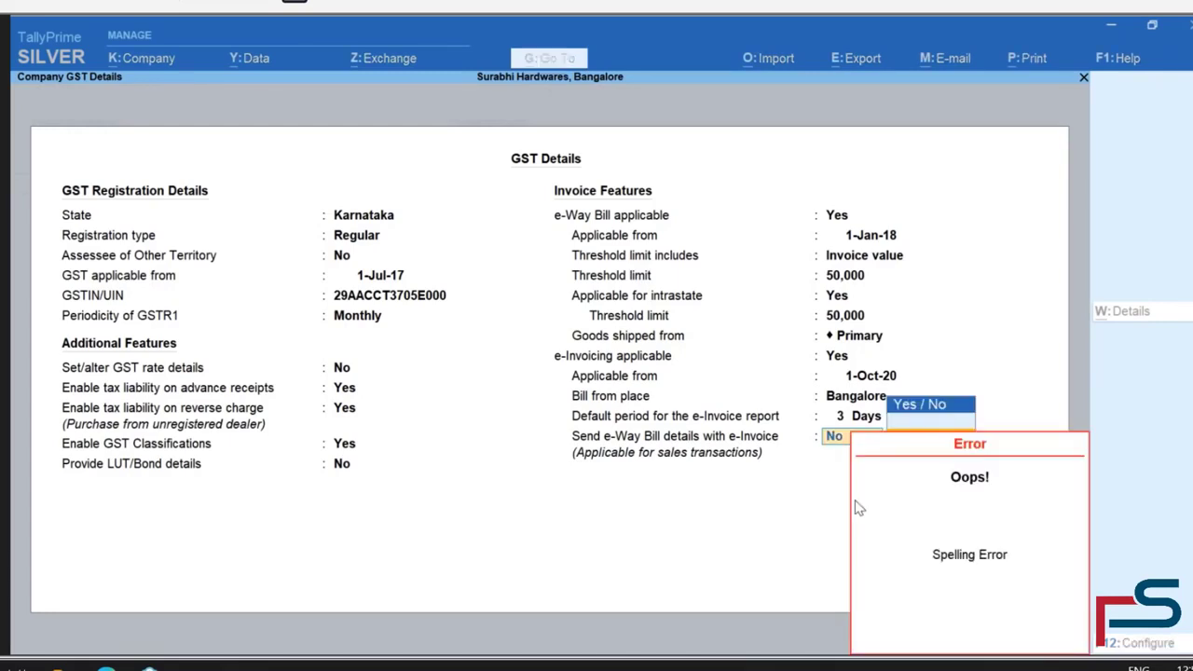
key("Escape")
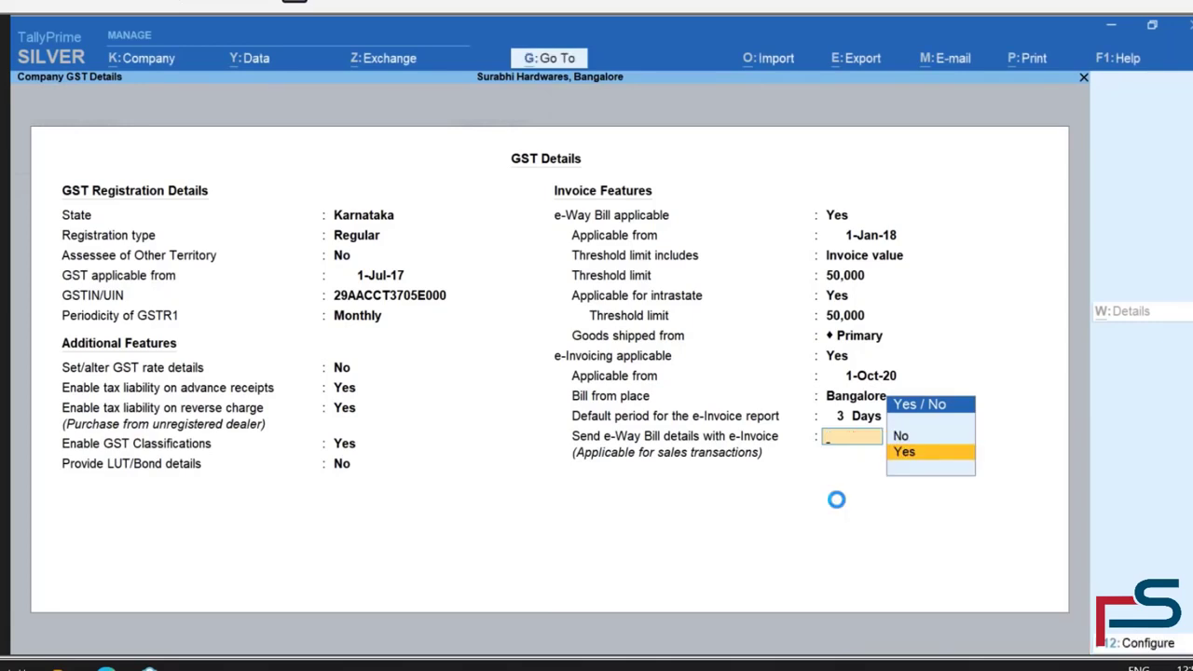
key("Return")
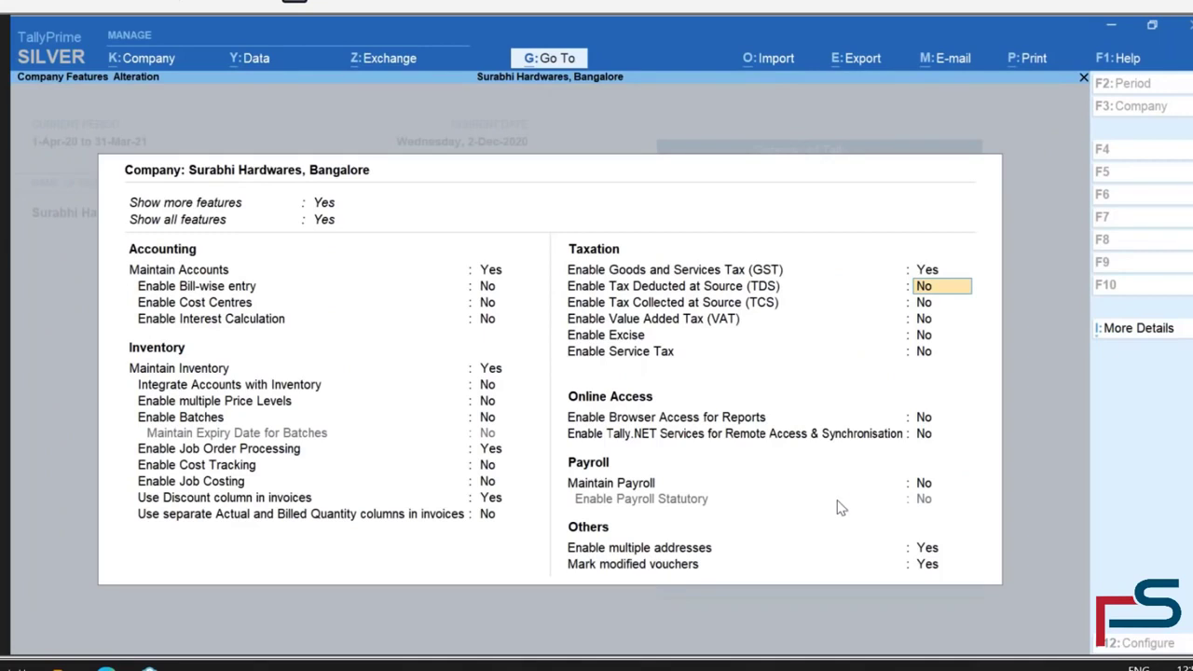
key("ctrl+a")
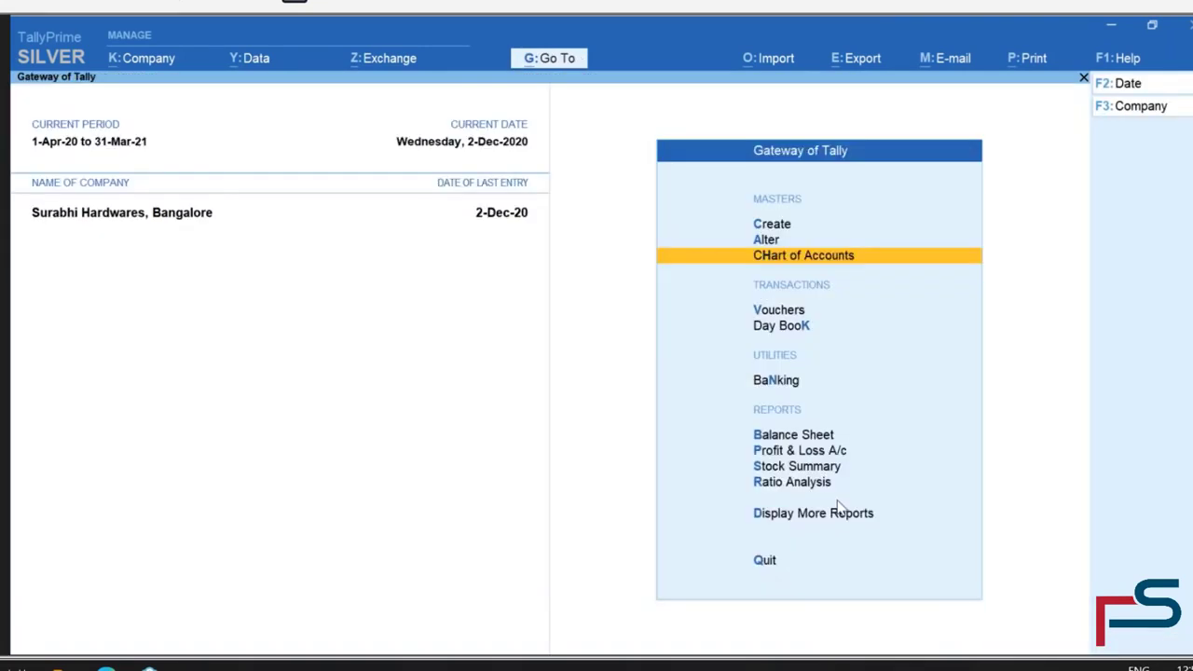
In the sales voucher configuration, confirm Yes for sending e-Invoice details after saving and e-Way Bill details with e-Invoice, and quit the voucher
key("Down")
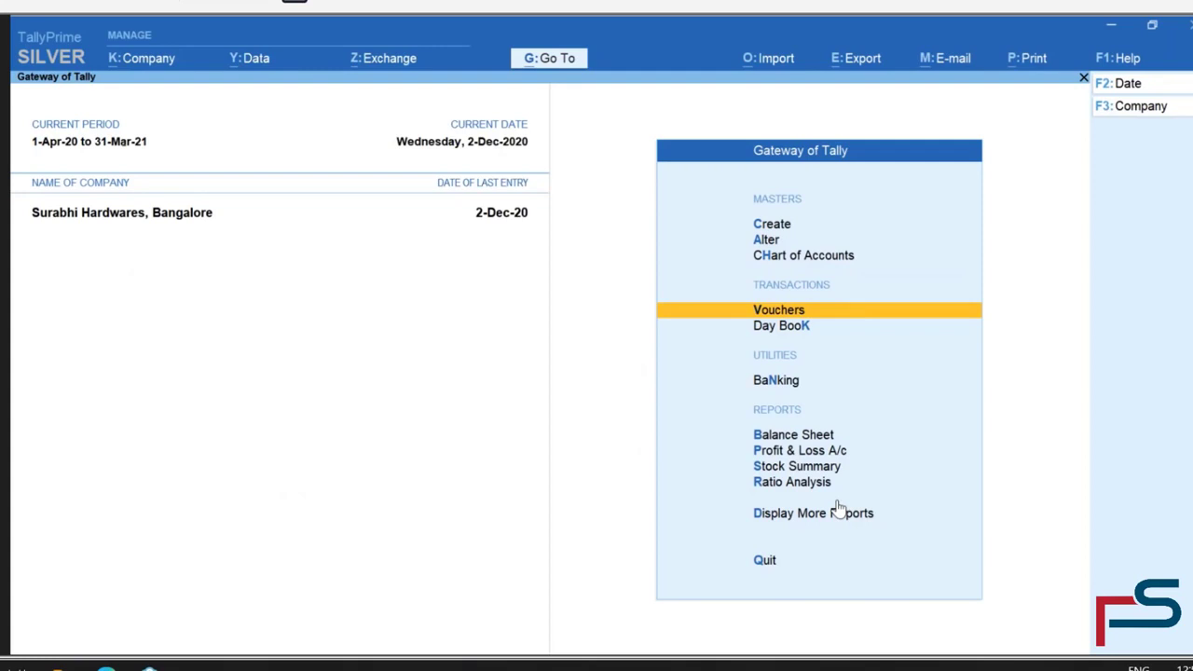
key("Return")
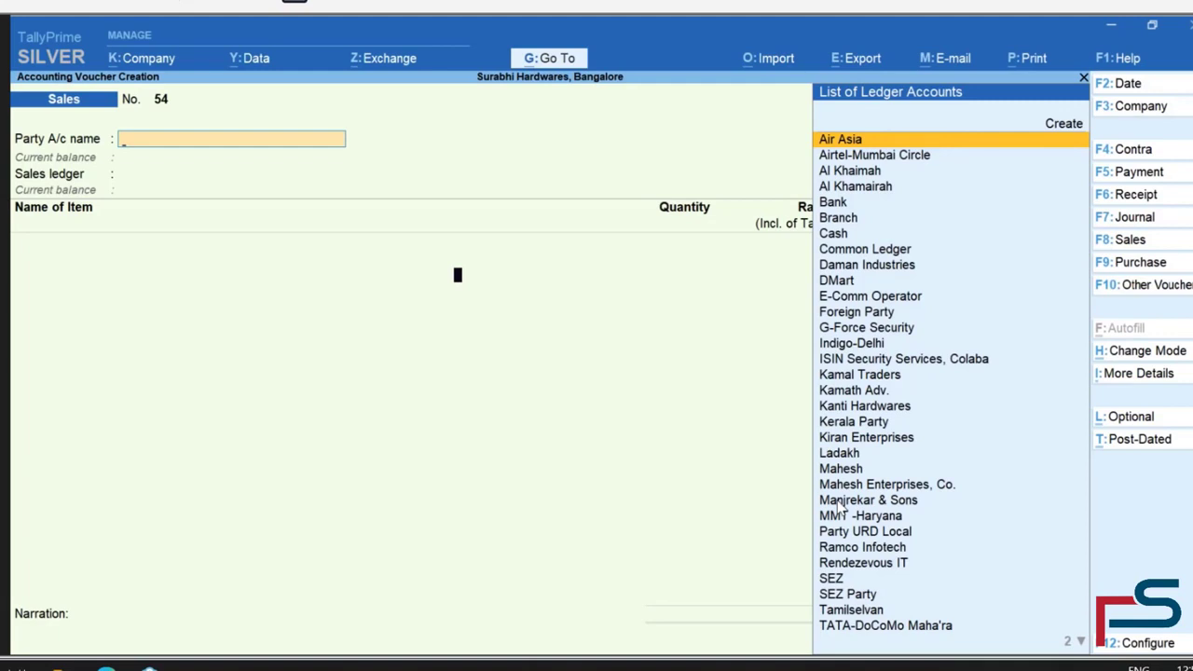
key("F12")
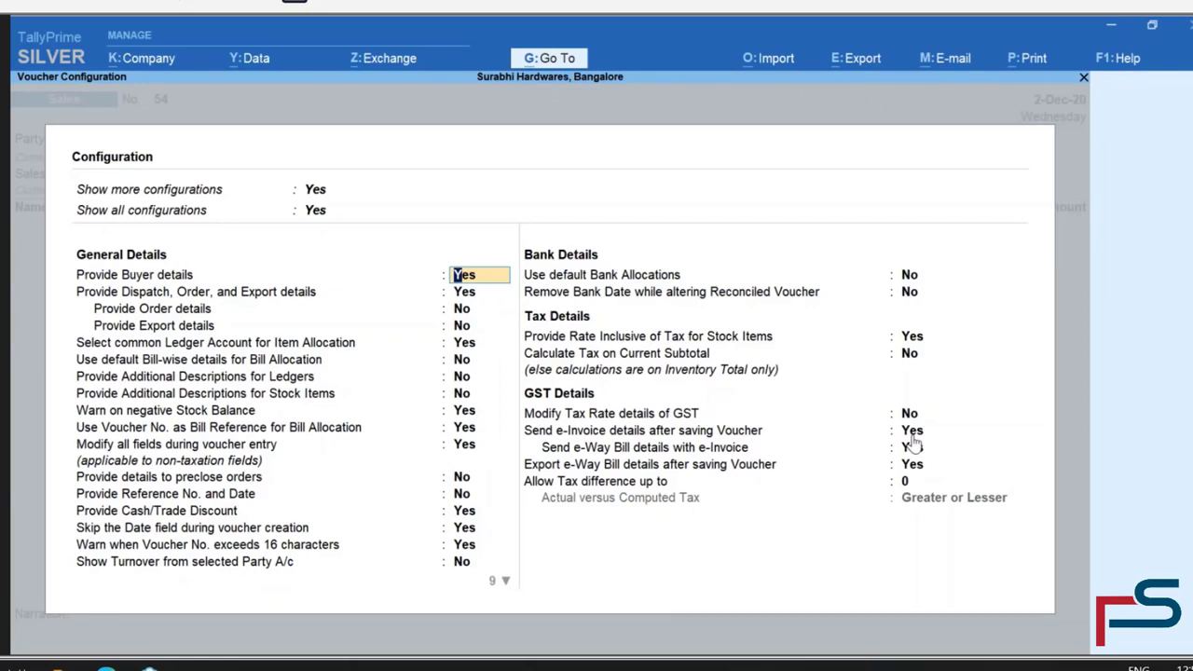
left_click(912, 434)
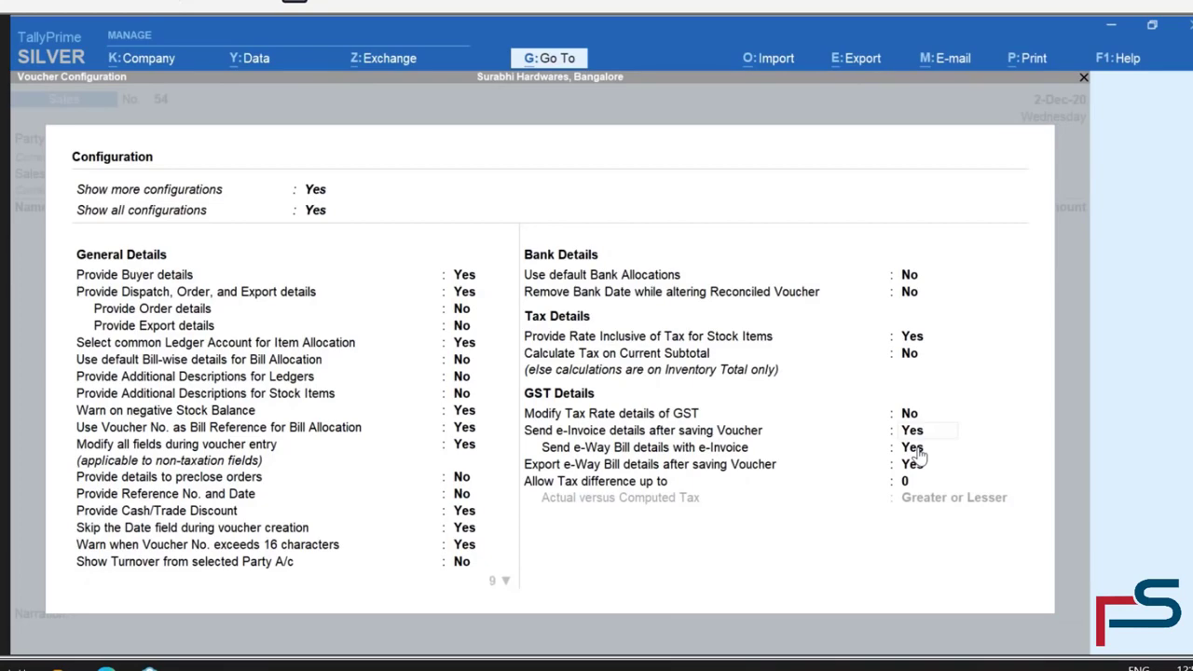
left_click(914, 449)
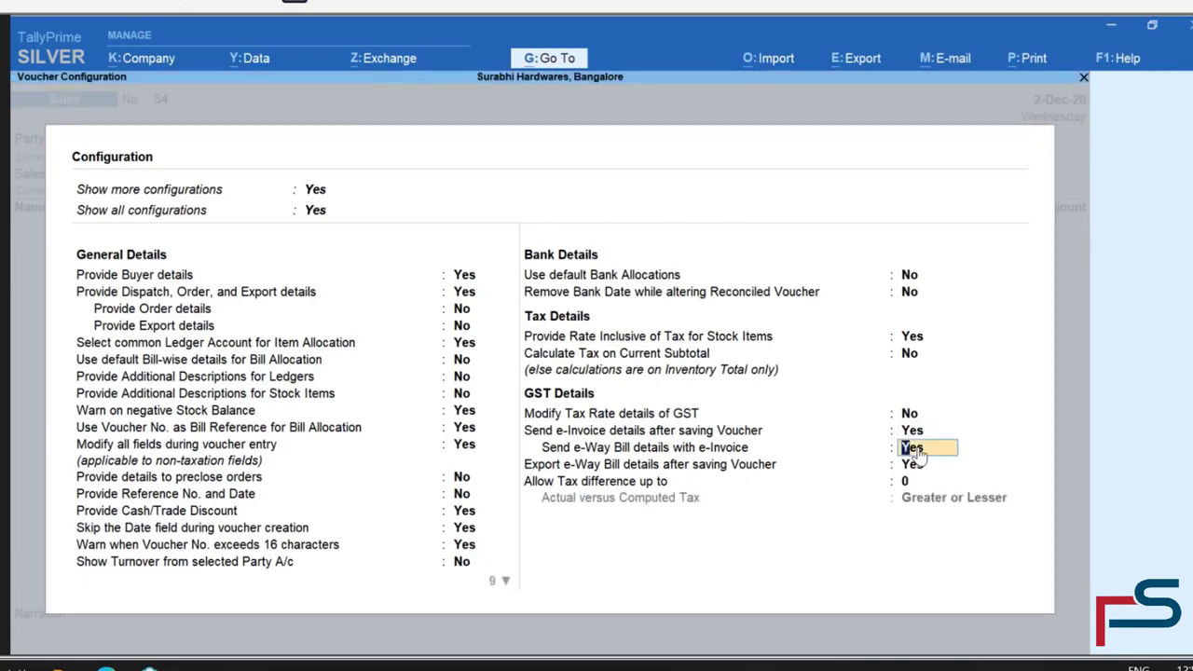
key("ctrl+a")
key("Escape")
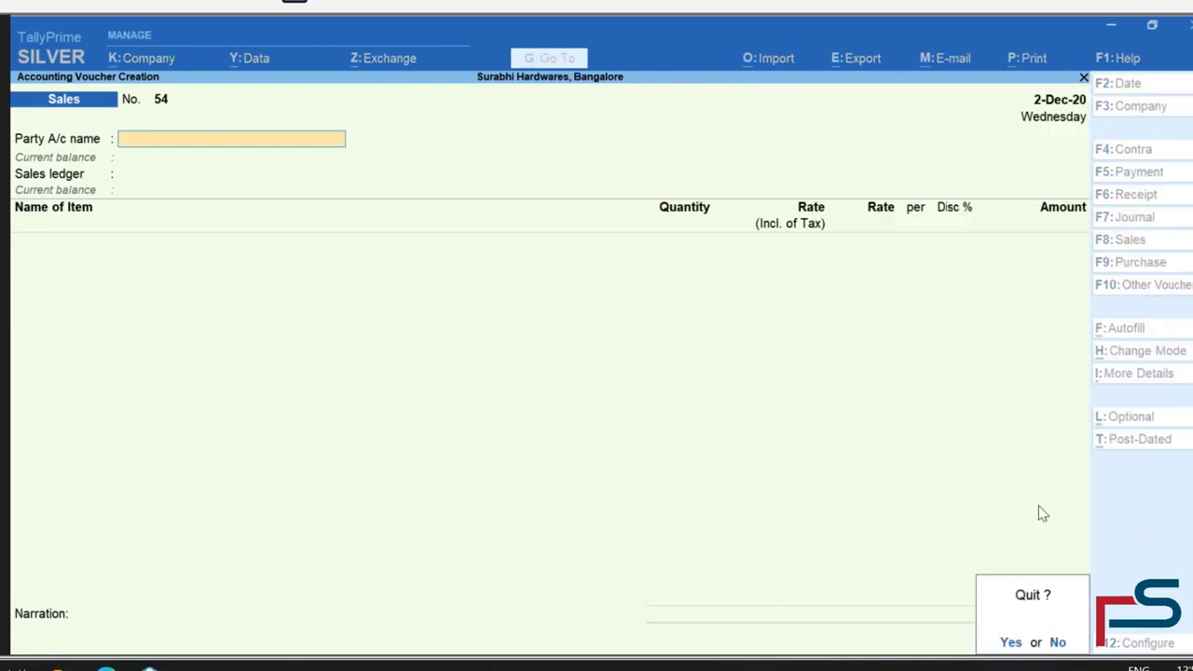
key("y")
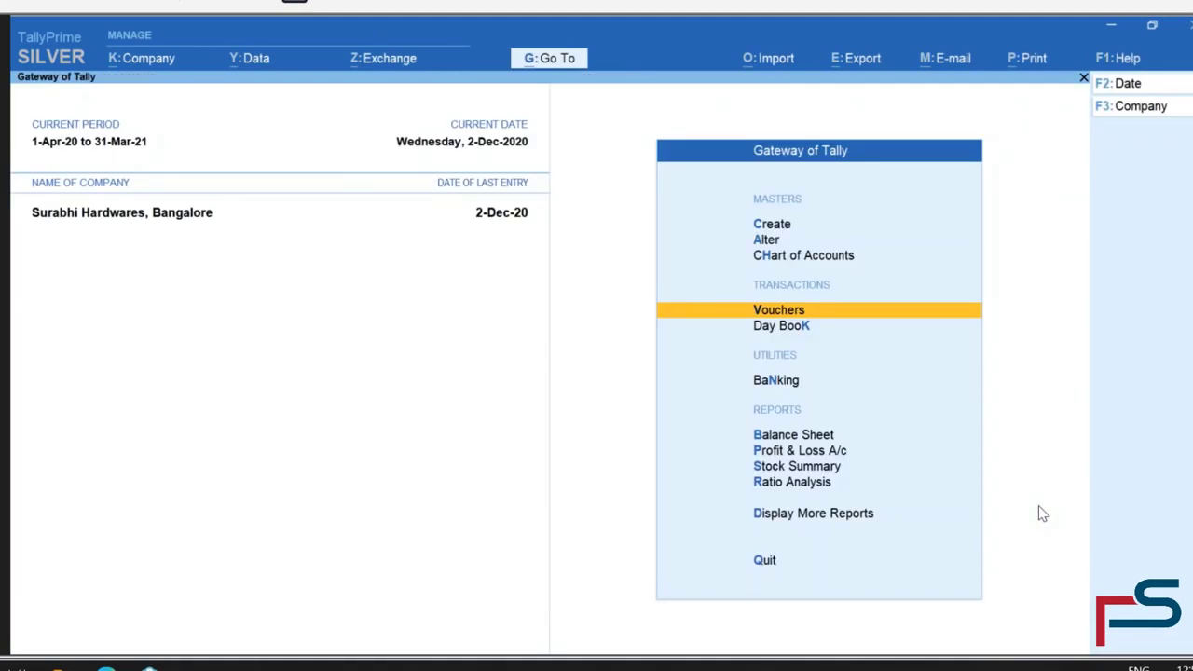
Create a new sales voucher and select Kamath Adv. as the party account
key("Return")
key("Down")
key("Down")
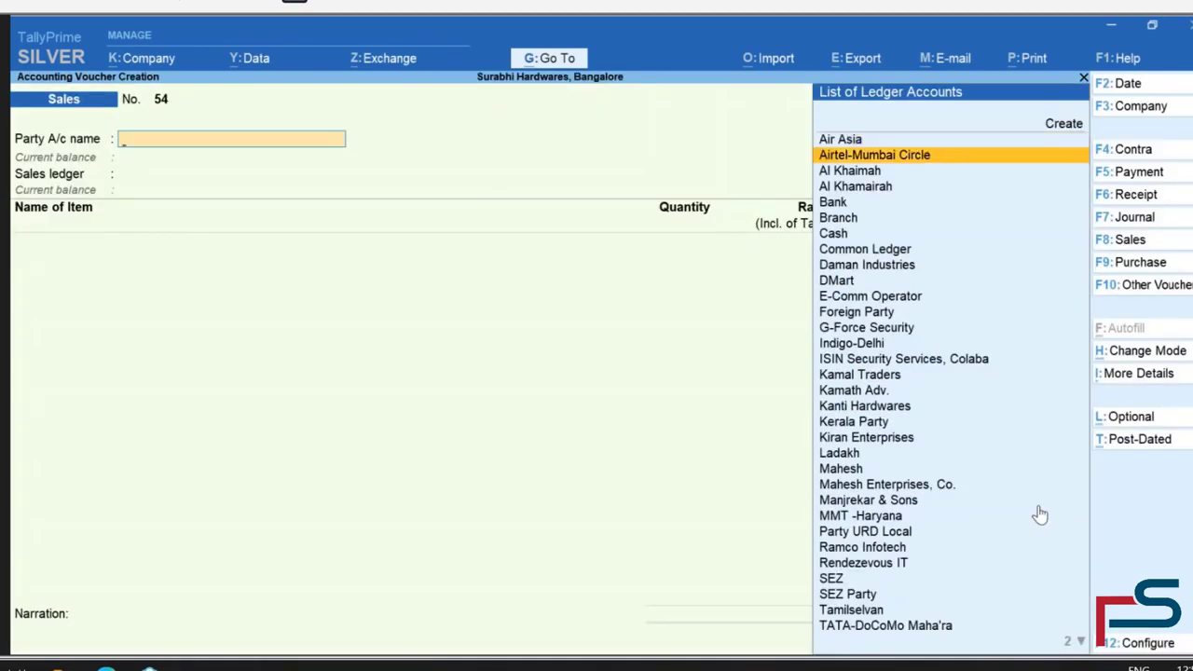
key("Down")
key("Down")
key("Down")
key("Down")
key("Down")
key("Down")
key("Down")
key("Down")
key("Down")
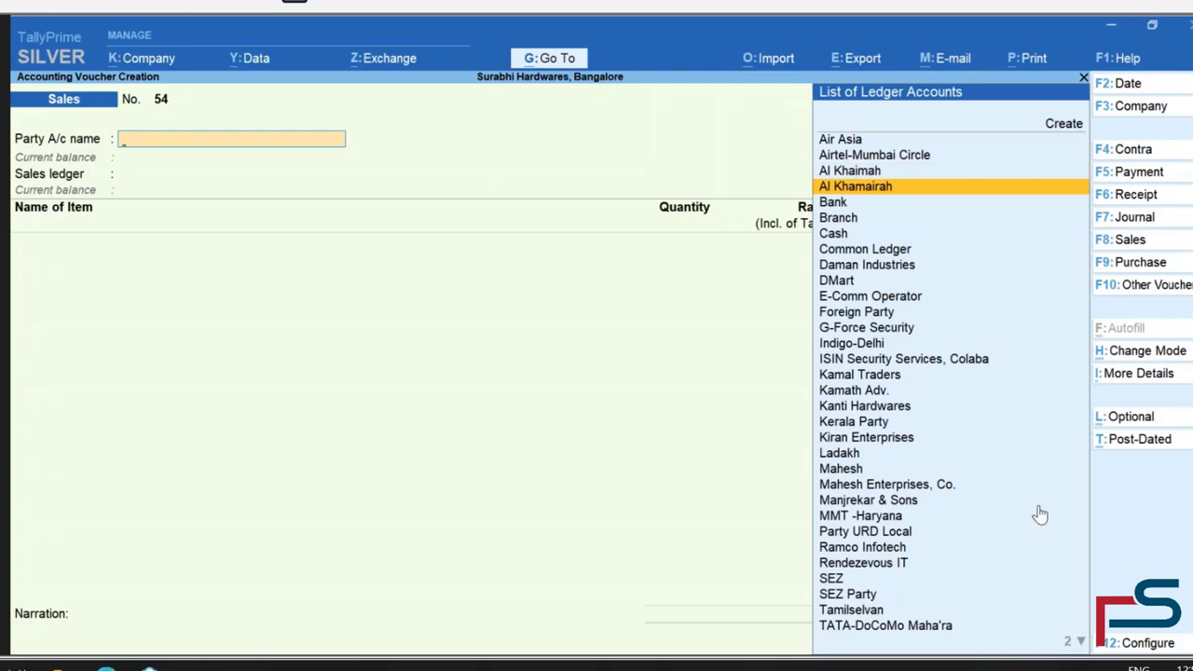
key("Down")
key("Down")
key("Down")
key("Down")
key("Down")
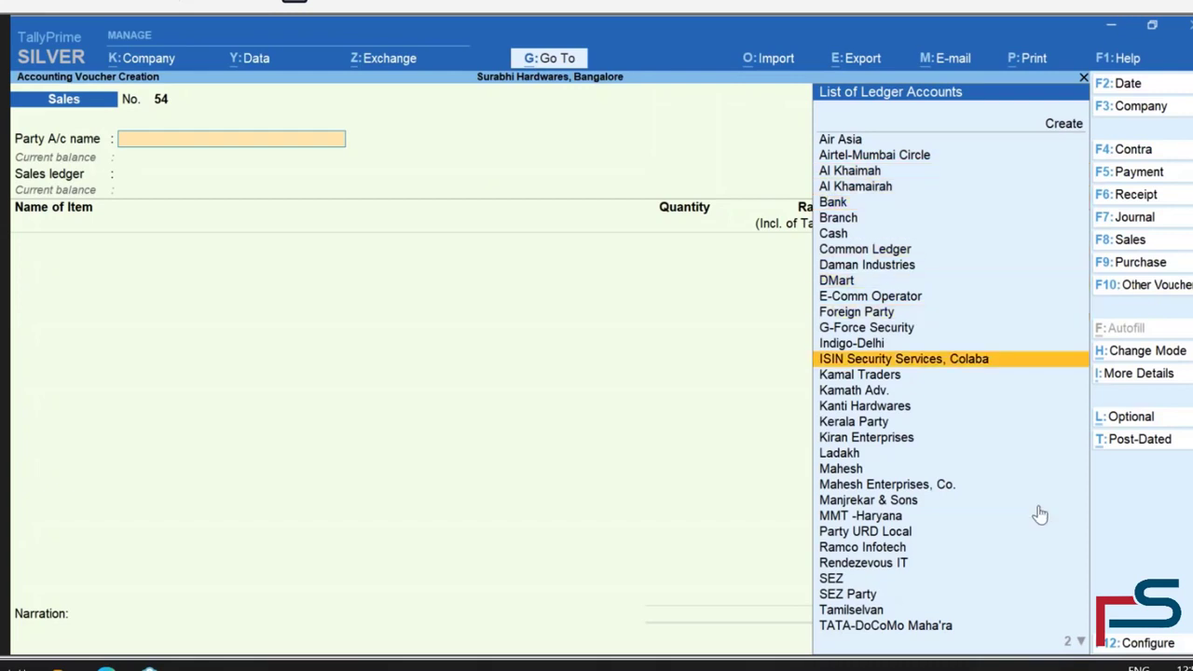
key("Down")
key("Up")
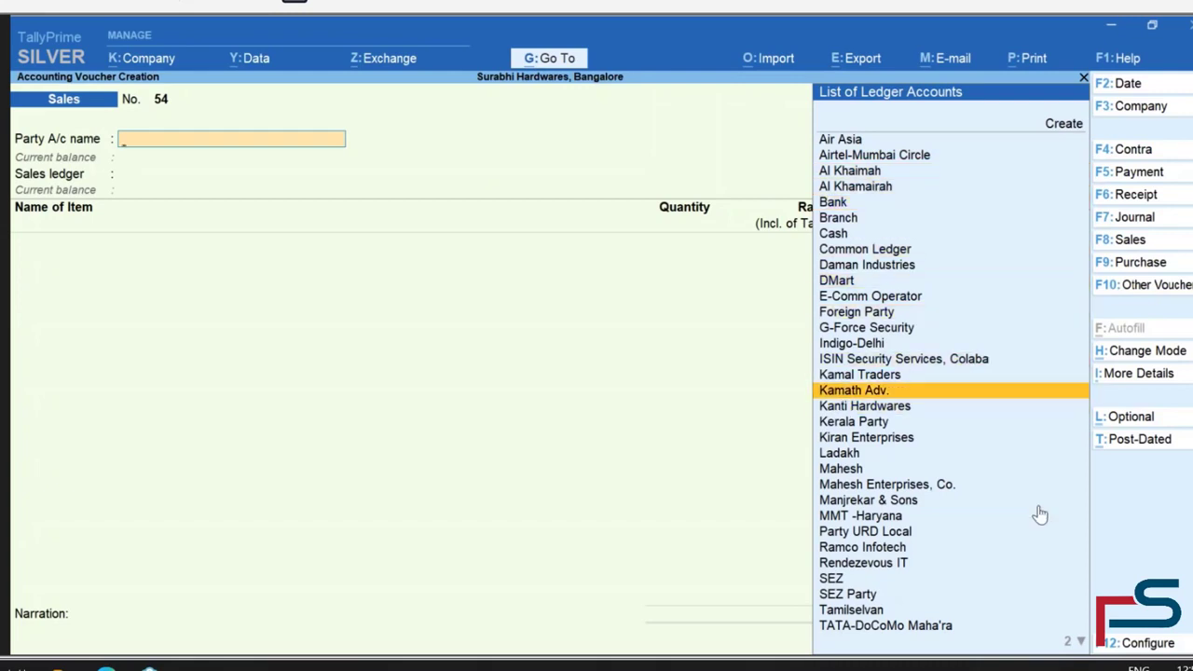
key("Return")
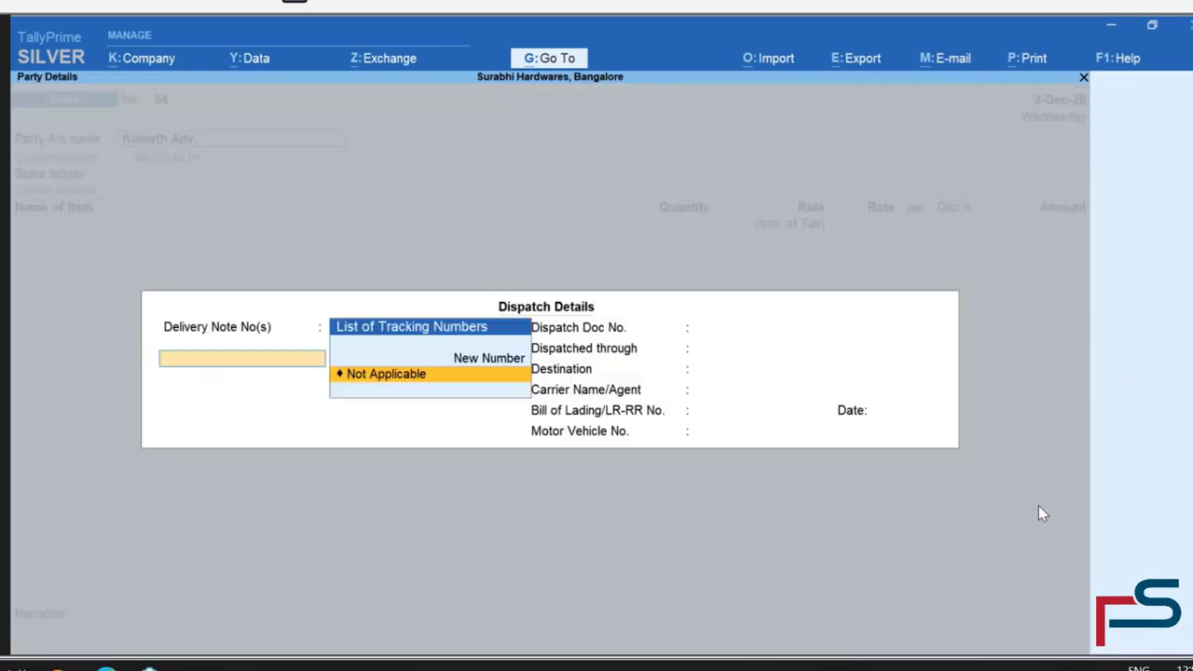
Accept the dispatch details with the delivery note number as Not Applicable and the remaining fields blank
key("Return")
key("Return")
key("Return")
key("Return")
key("Return")
key("Return")
key("Return")
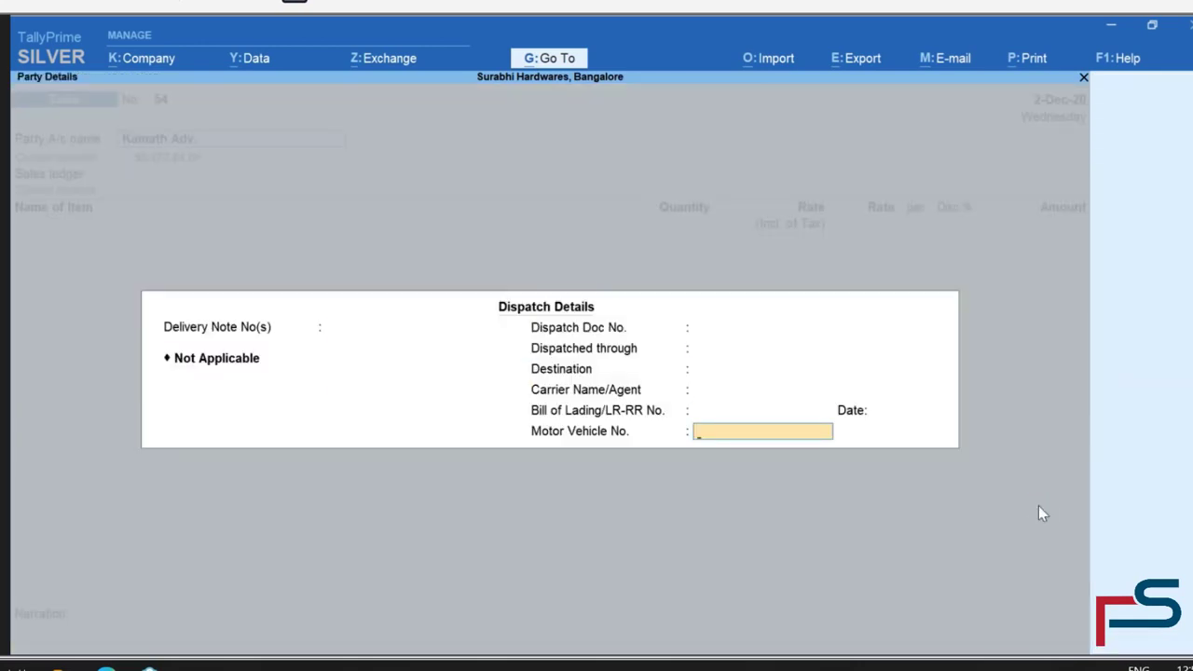
key("Return")
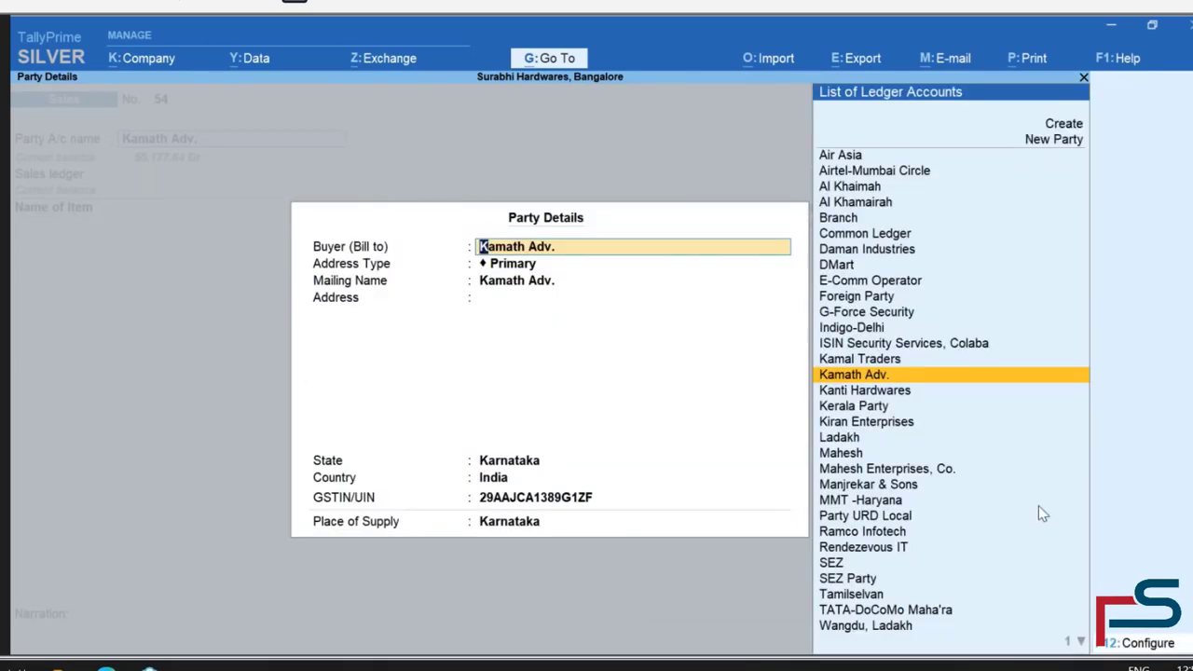
Accept the party details with the Primary address type, state Karnataka, the existing GSTIN, and place of supply Karnataka
key("Return")
key("Return")
key("Return")
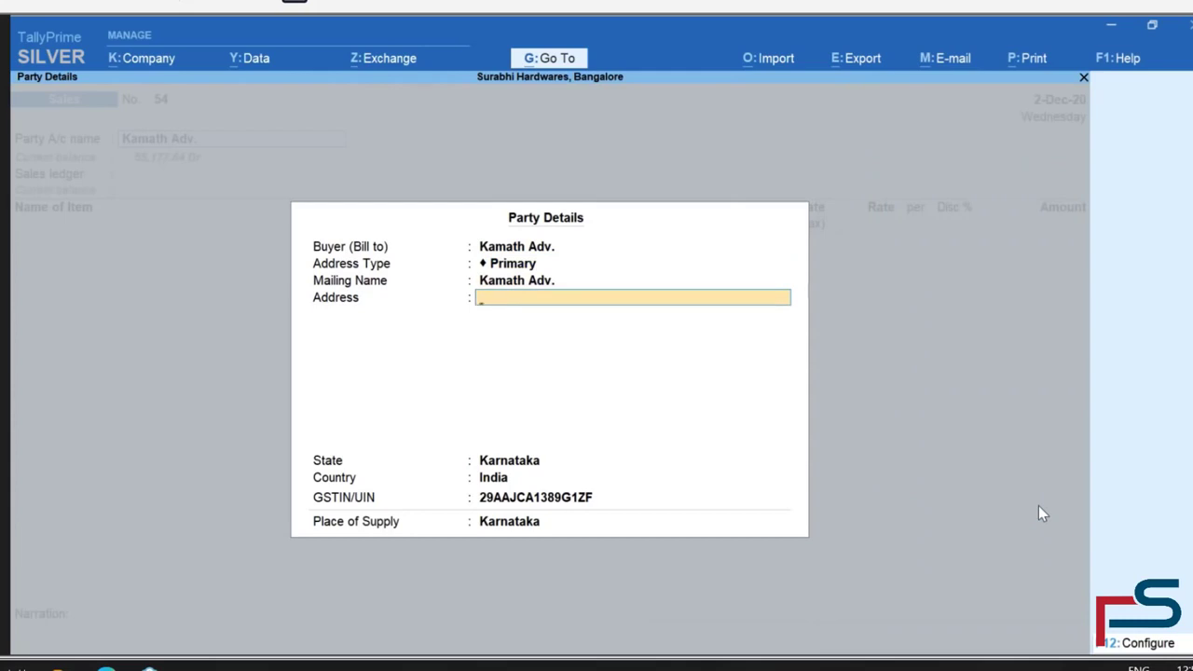
key("Return")
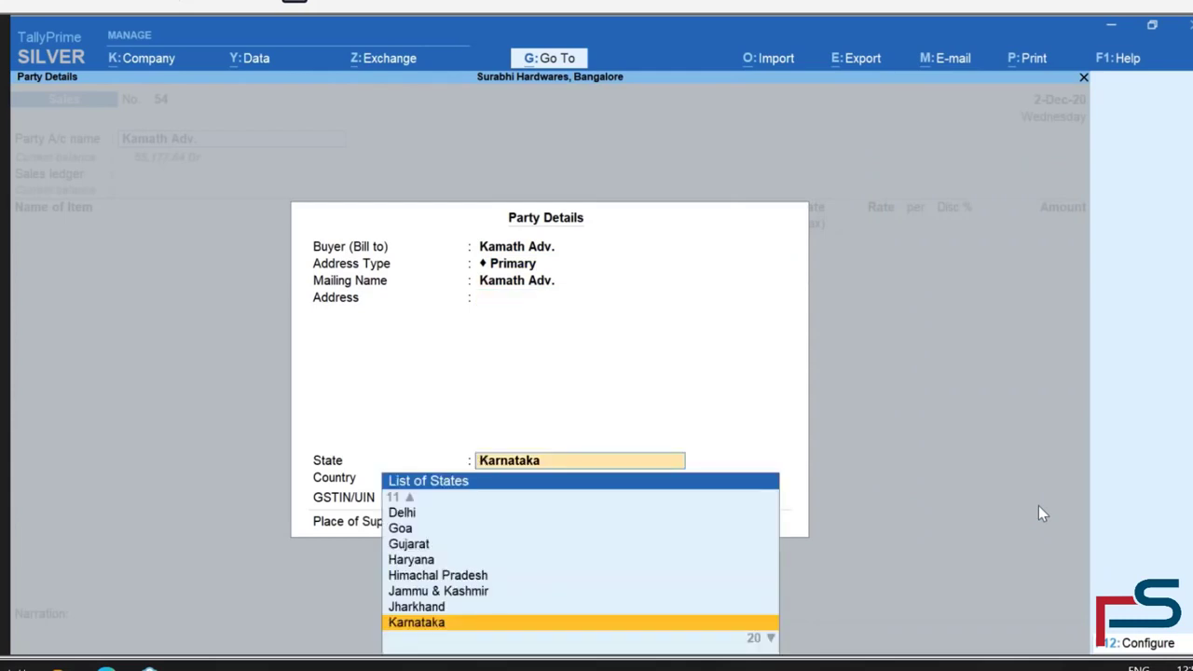
key("Return")
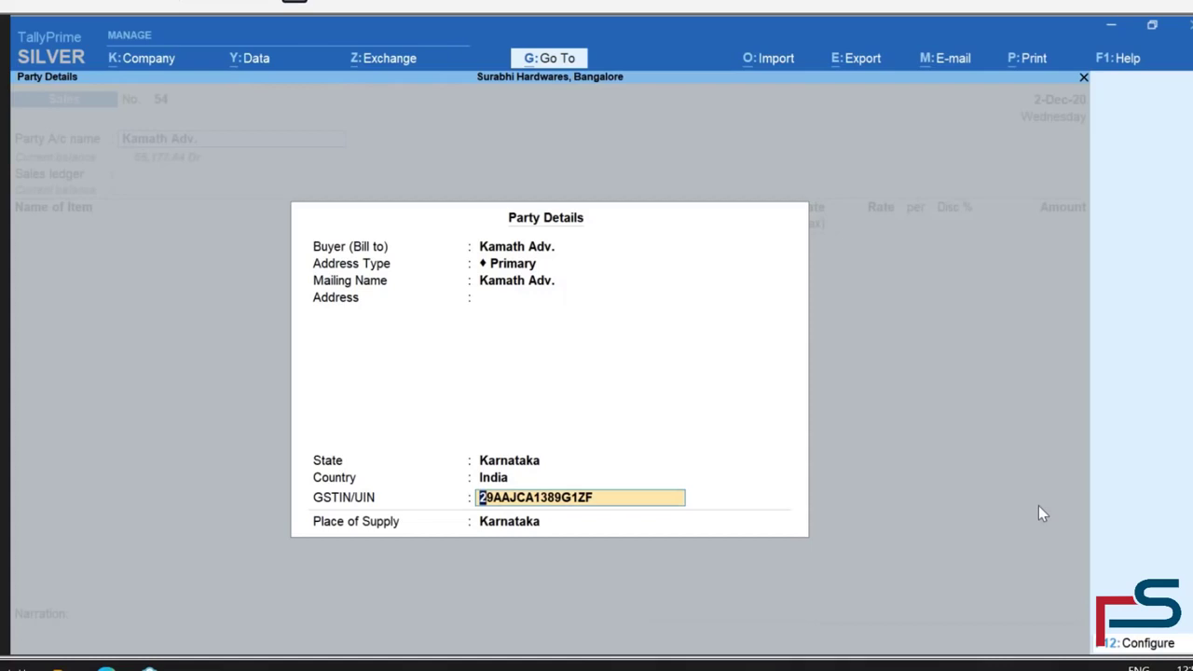
key("Return")
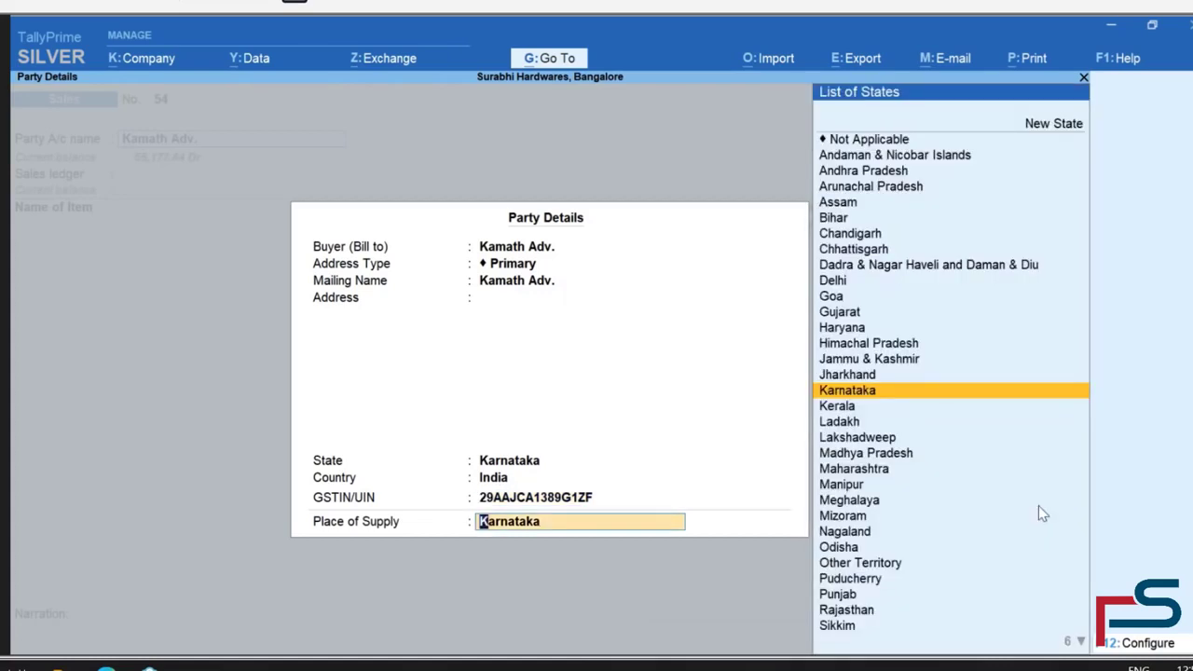
key("Return")
Choose Sales Common as the sales ledger for the voucher
key("Down")
key("Down")
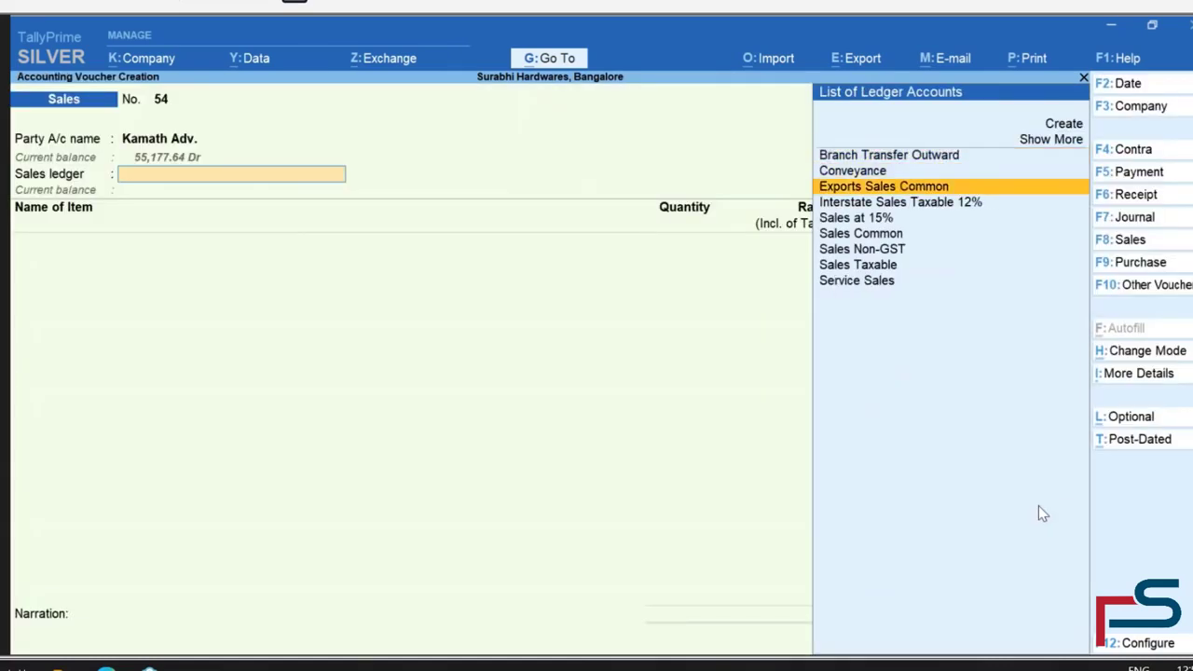
key("Down")
key("Down")
key("Down")
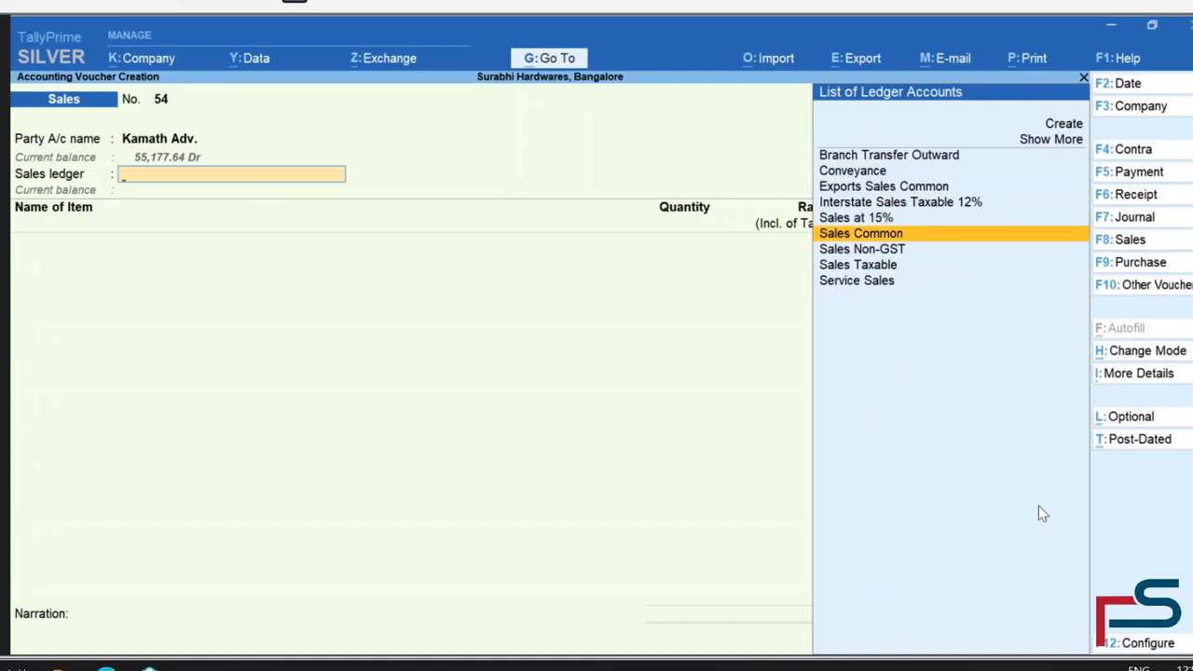
key("Return")
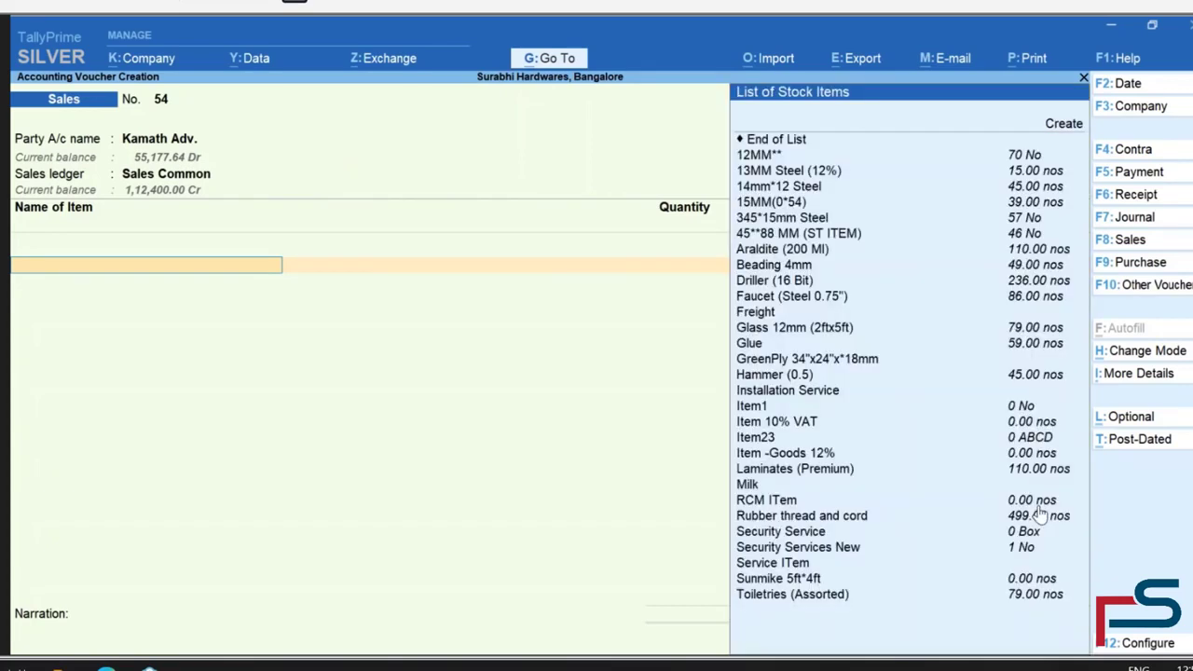
Add stock item 12MM** with quantity 10 No from Main Location at rate 50.00, and finish the item list
key("Return")
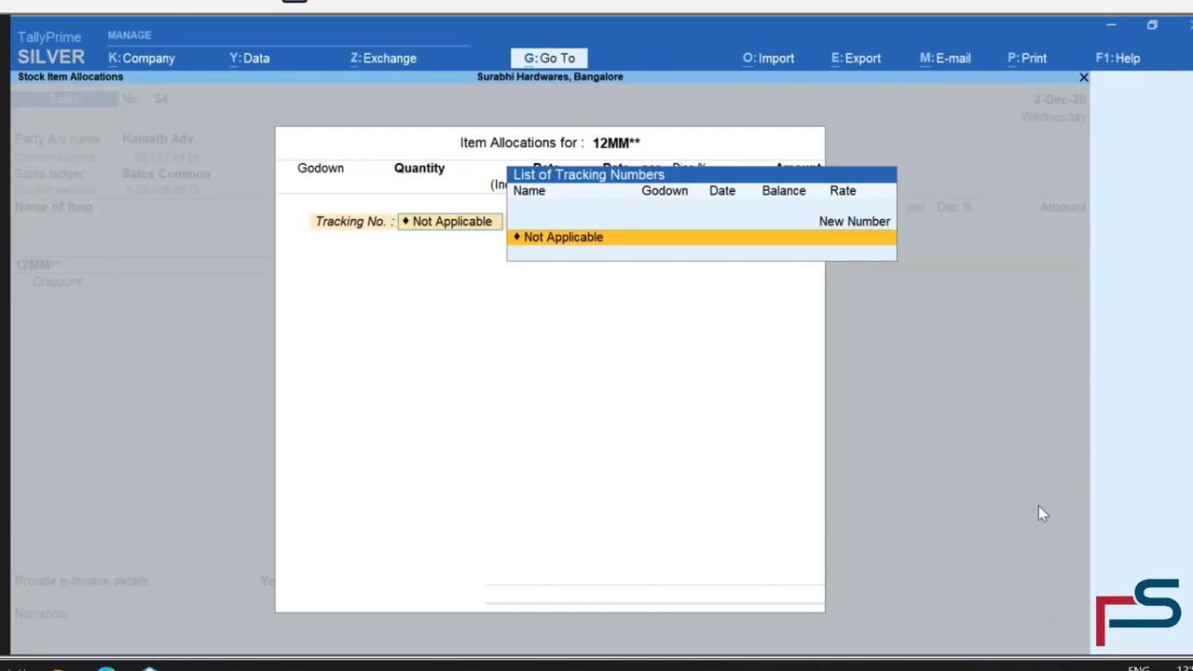
key("Return")
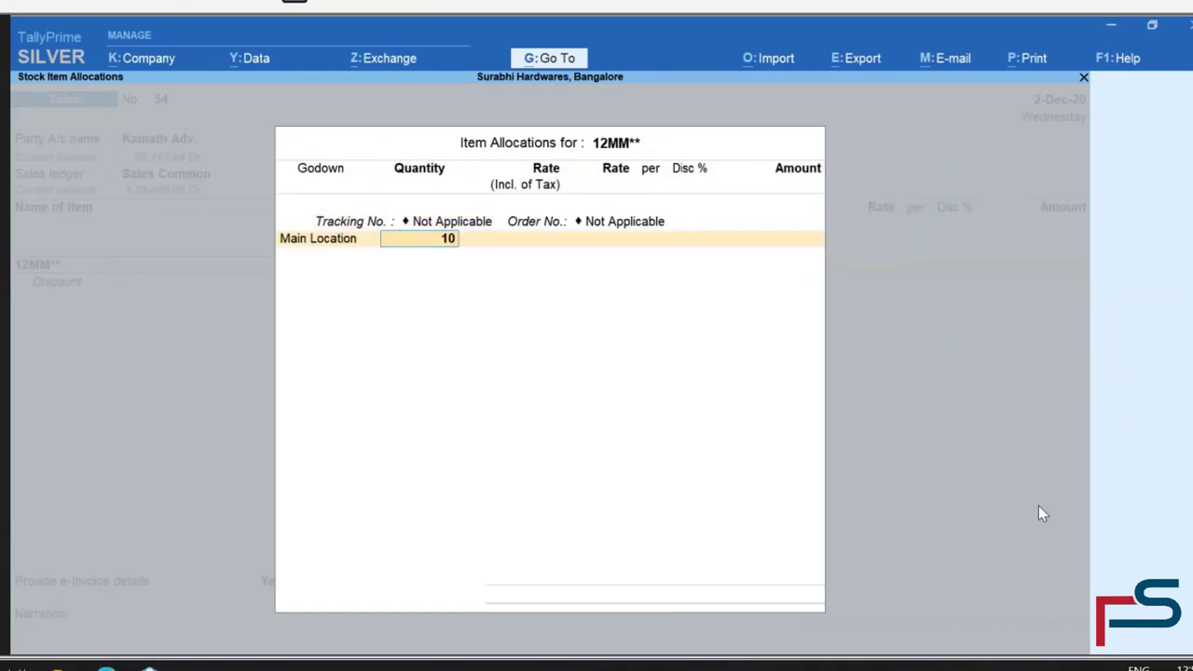
key("Return")
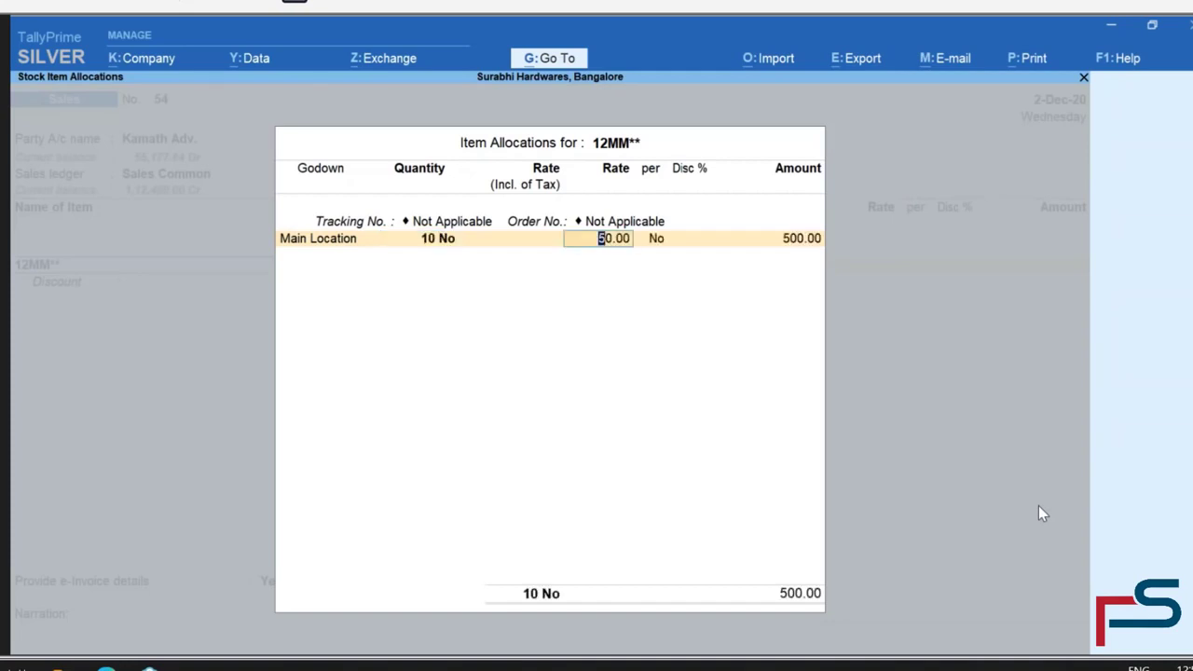
key("ctrl+a")
key("Return")
key("Return")
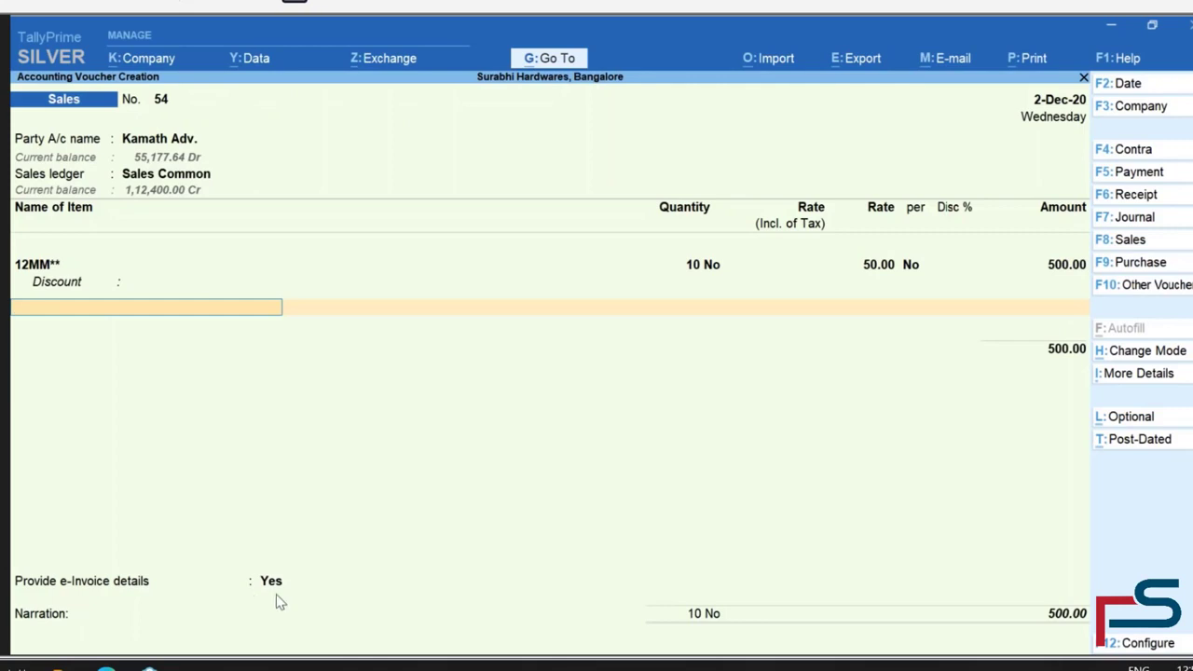
key("Return")
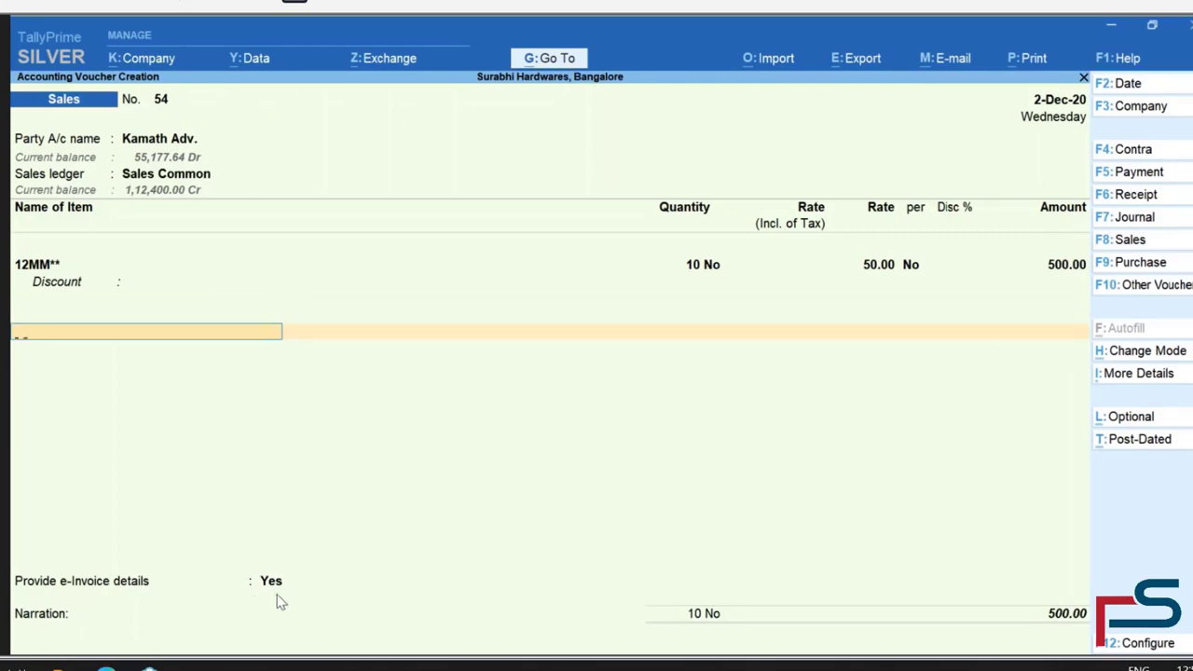
Add the CGST and SGST ledgers below the item with their calculated amounts, and finish the ledger list
type("Cg")
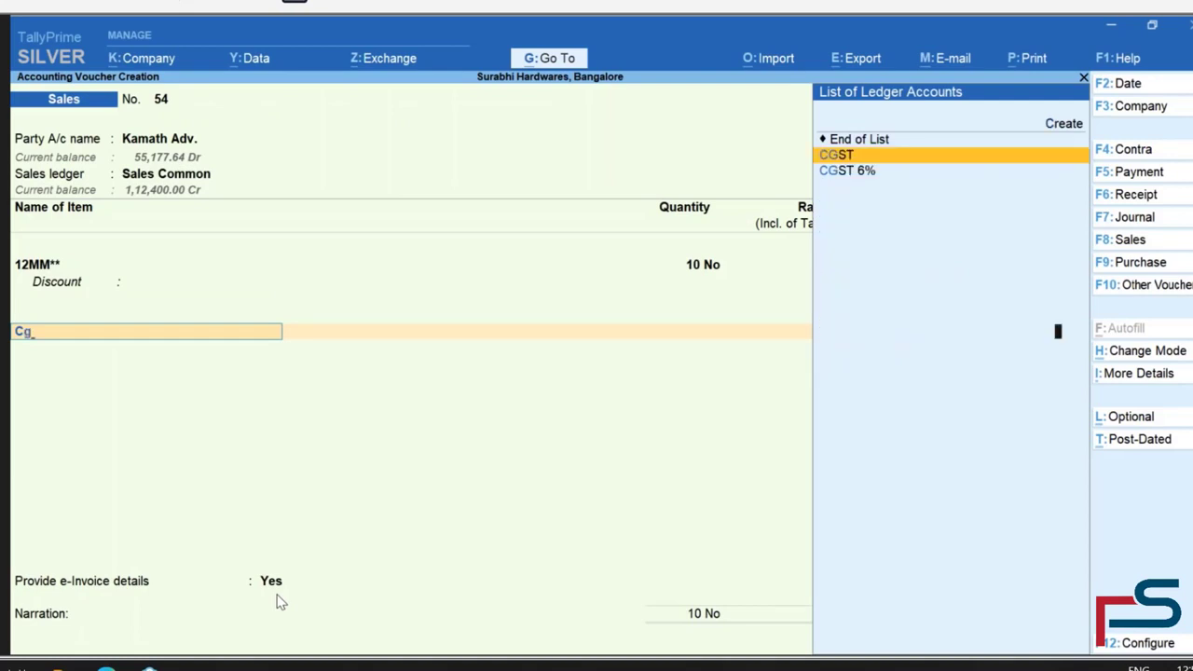
key("Return")
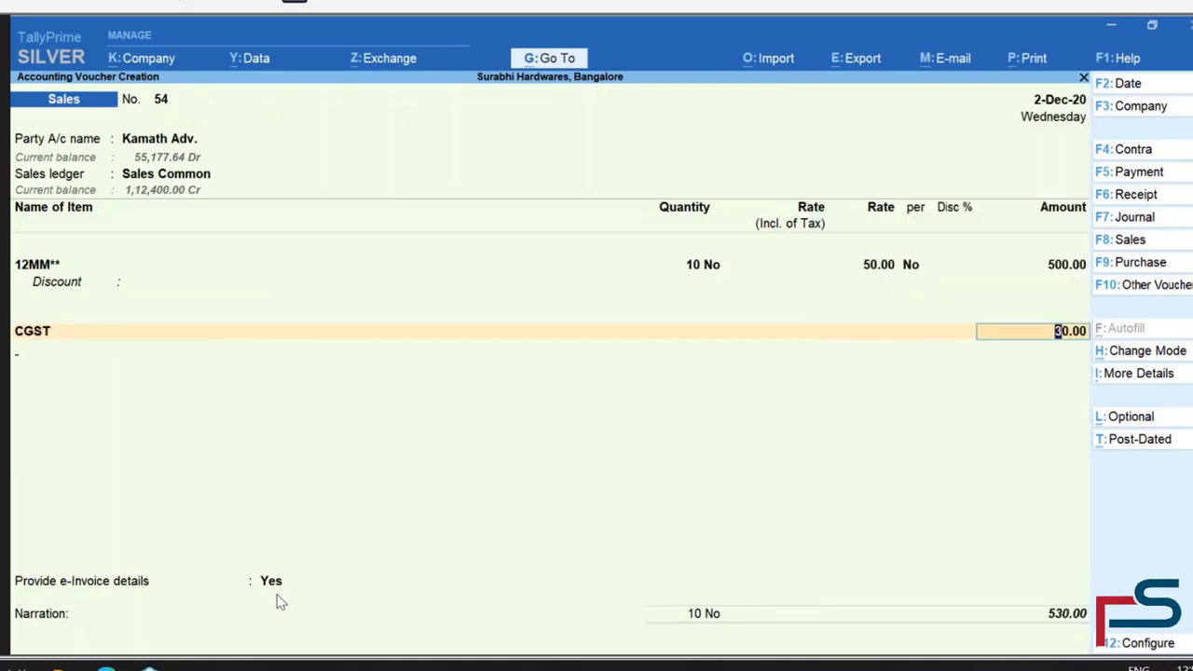
key("Return")
type("S")
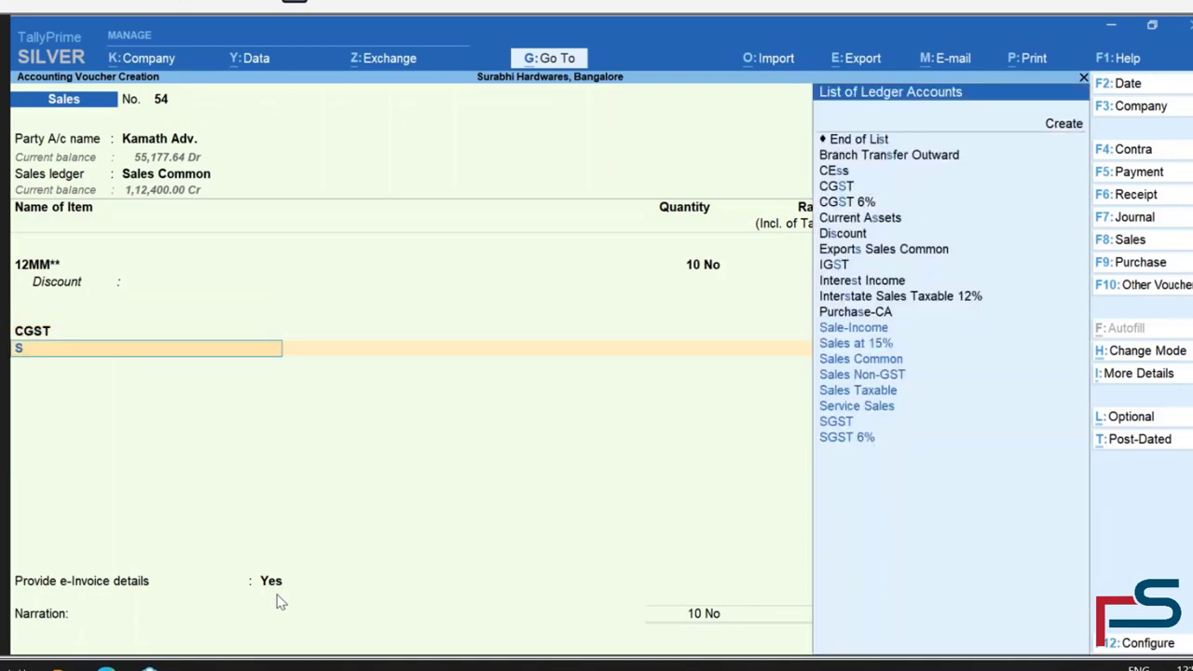
type("gs")
key("Return")
key("Return")
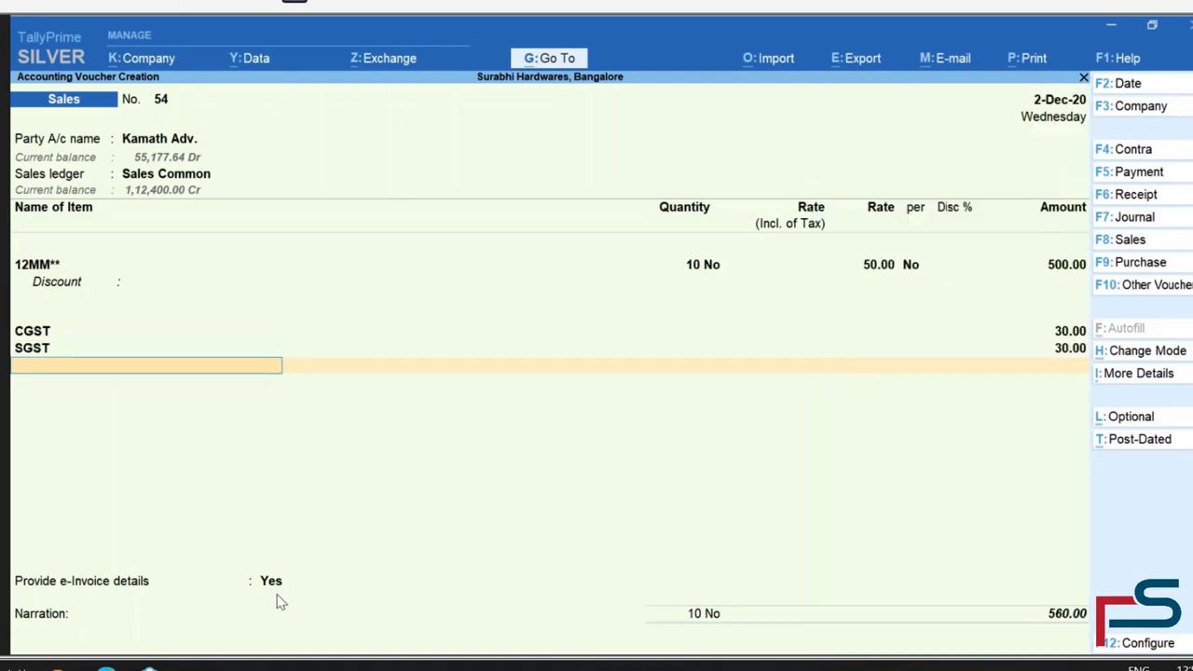
key("Return")
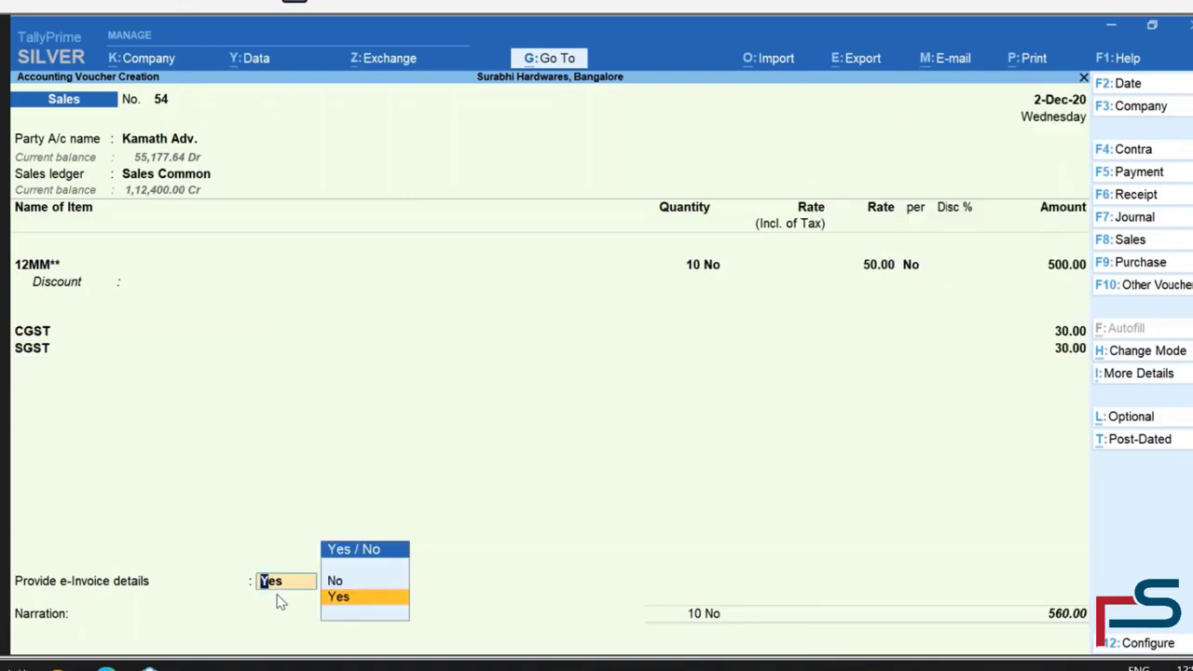
Accept Yes for providing e-Invoice details and enter Bangalore as both the bill to place and the ship to place
key("Return")
type("Ba")
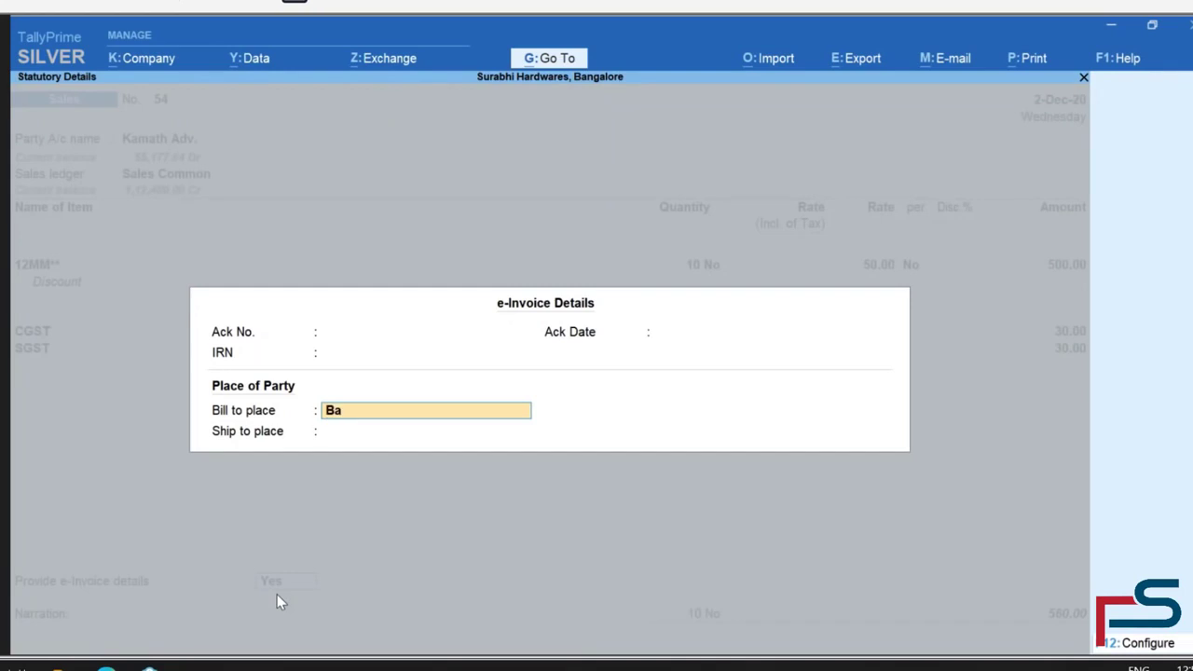
type("ngalore")
key("Return")
type("Ban")
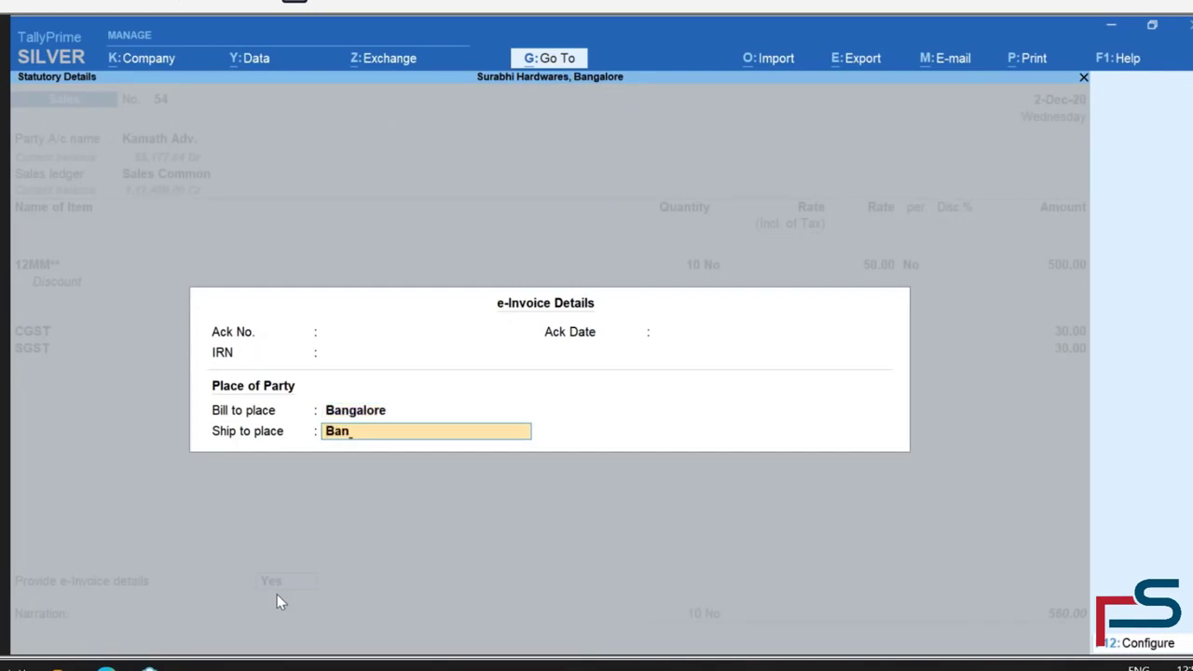
type("galore")
Configure the e-Invoice details to provide Dispatch From details by setting the option to Yes
key("F12")
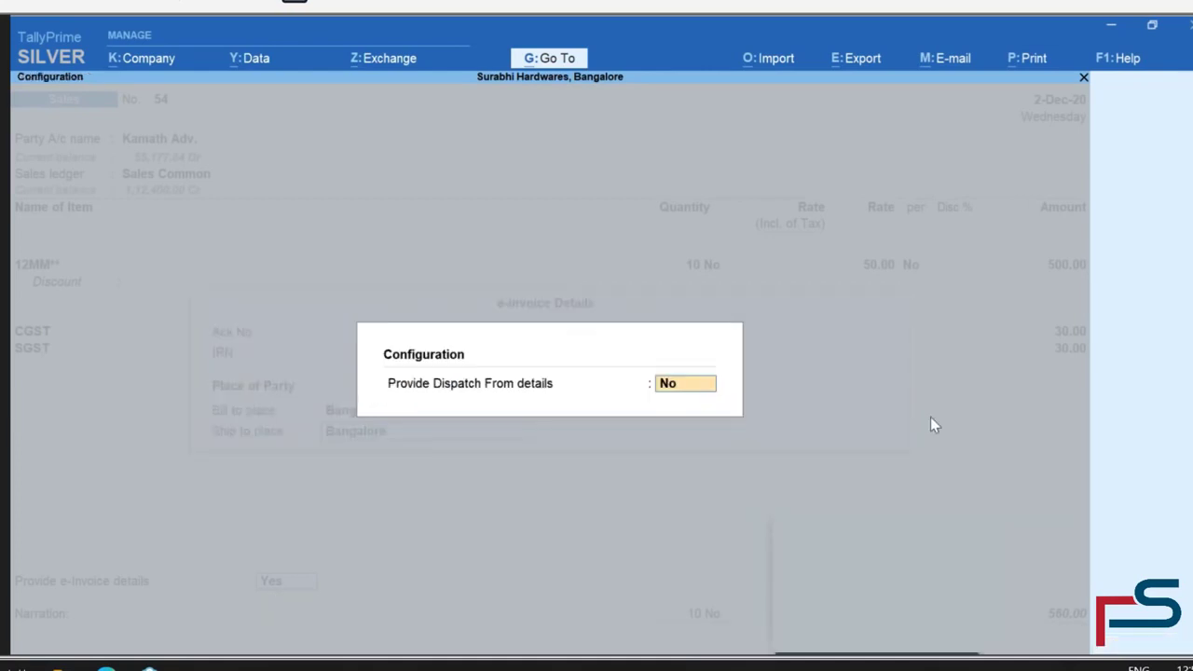
type("y")
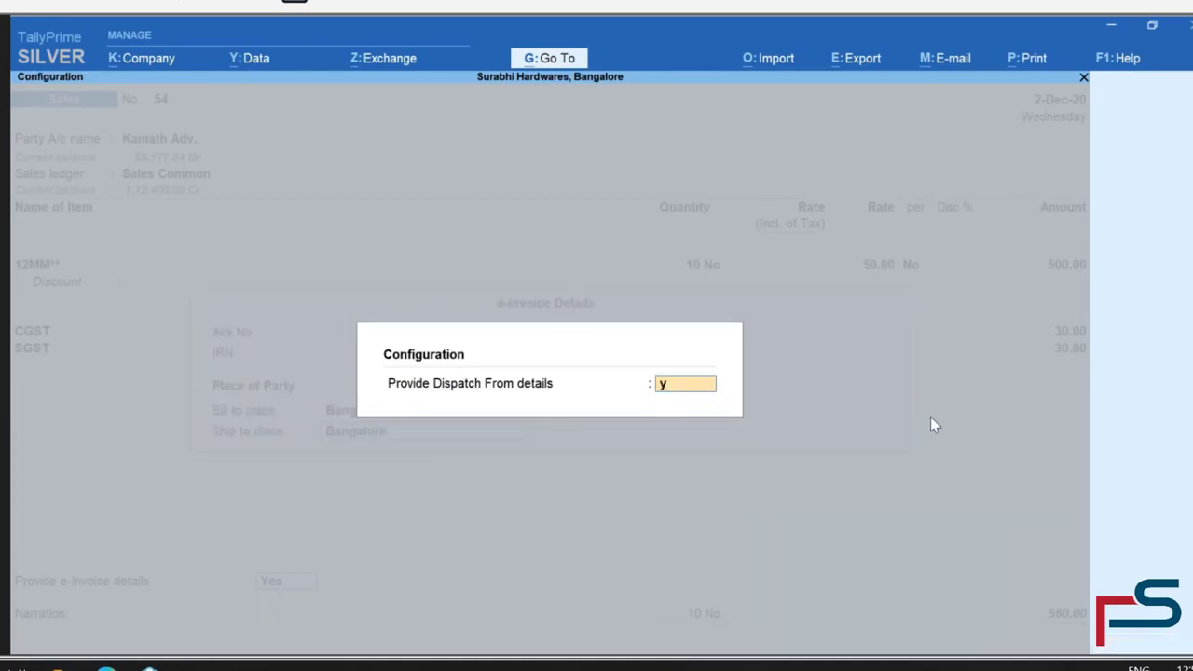
key("Return")
key("Return")
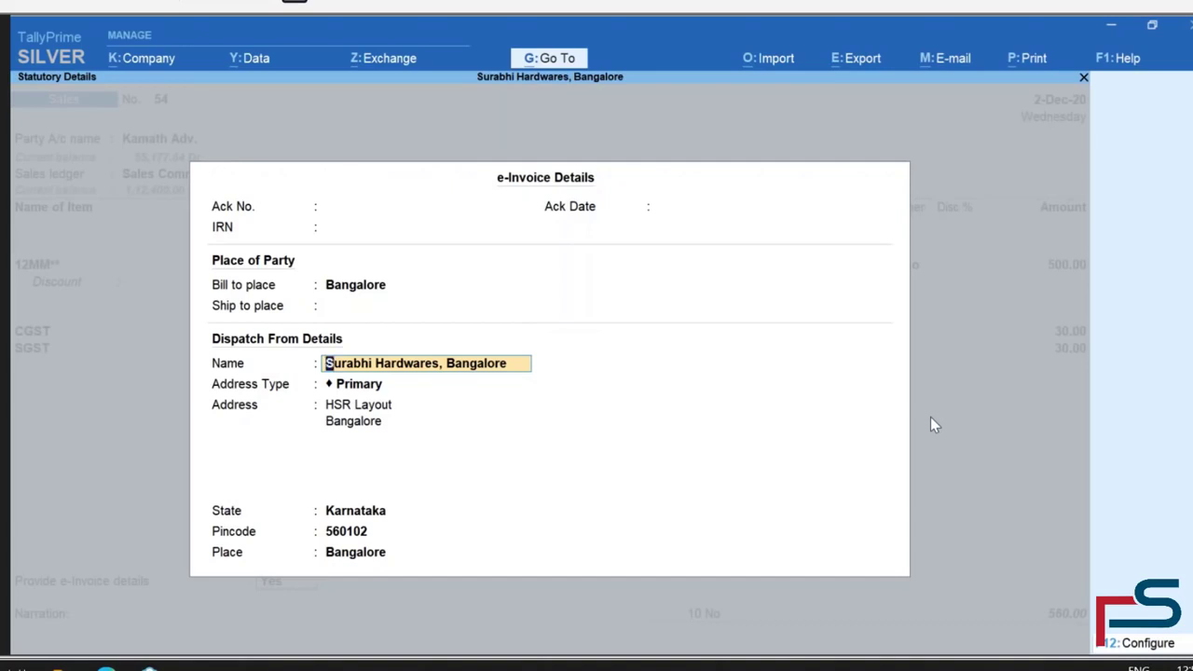
Set the Dispatch From address type to Secondary, keep the name, address, state and pincode, and finish the e-Invoice details
key("Return")
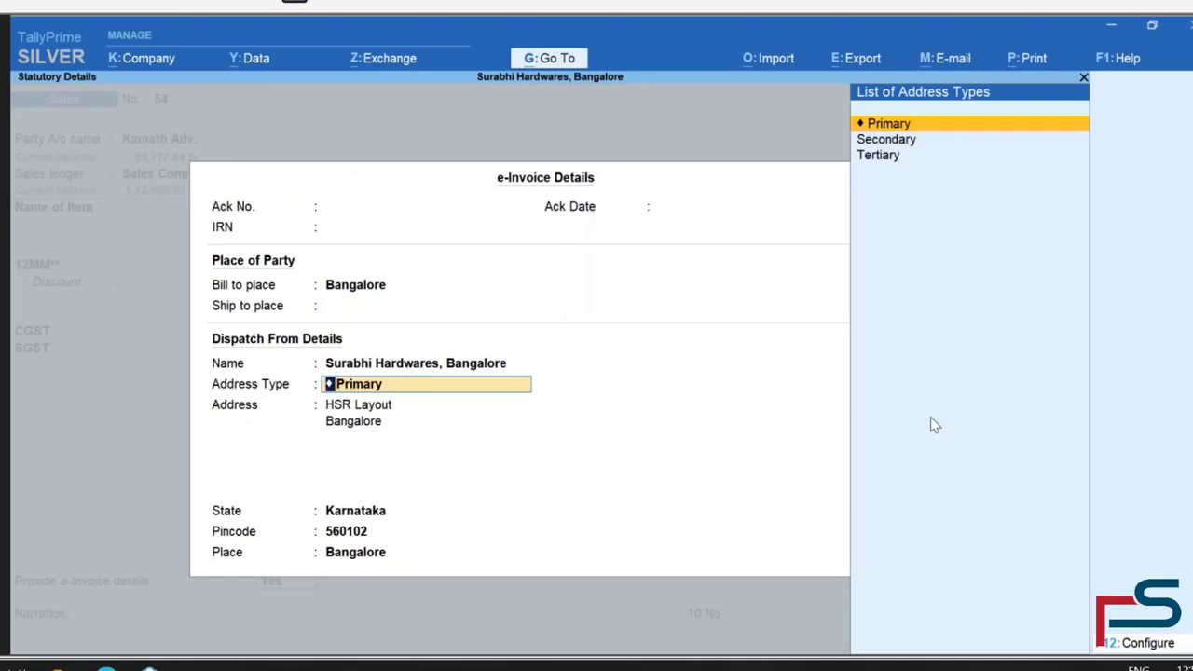
key("Down")
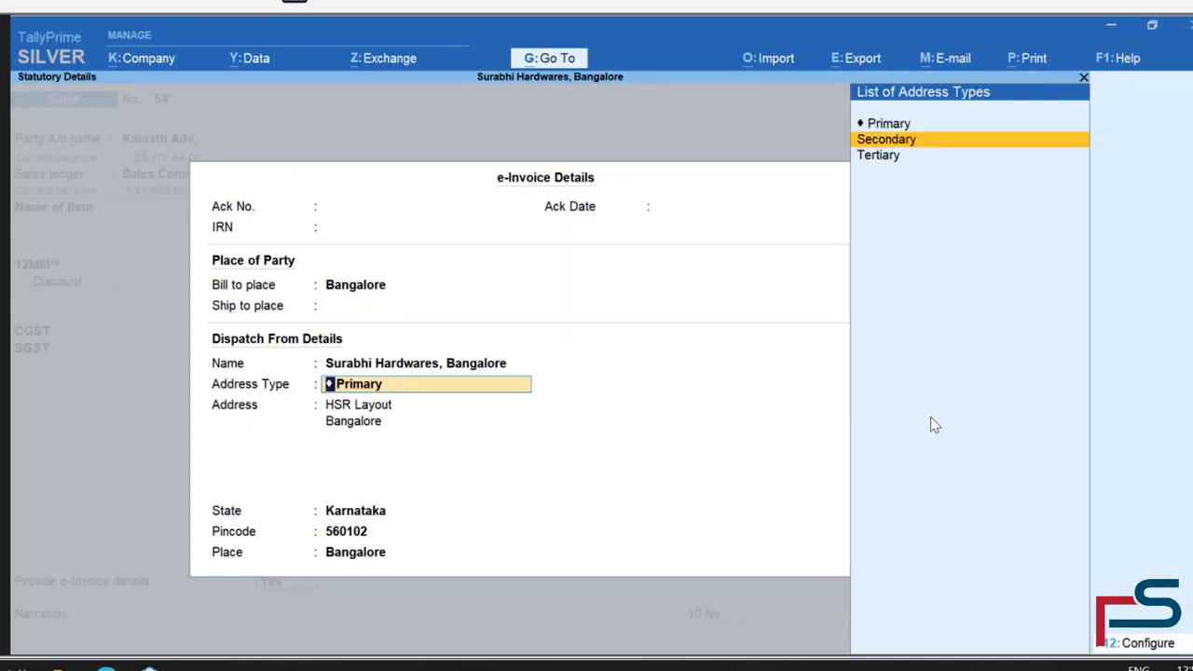
key("Return")
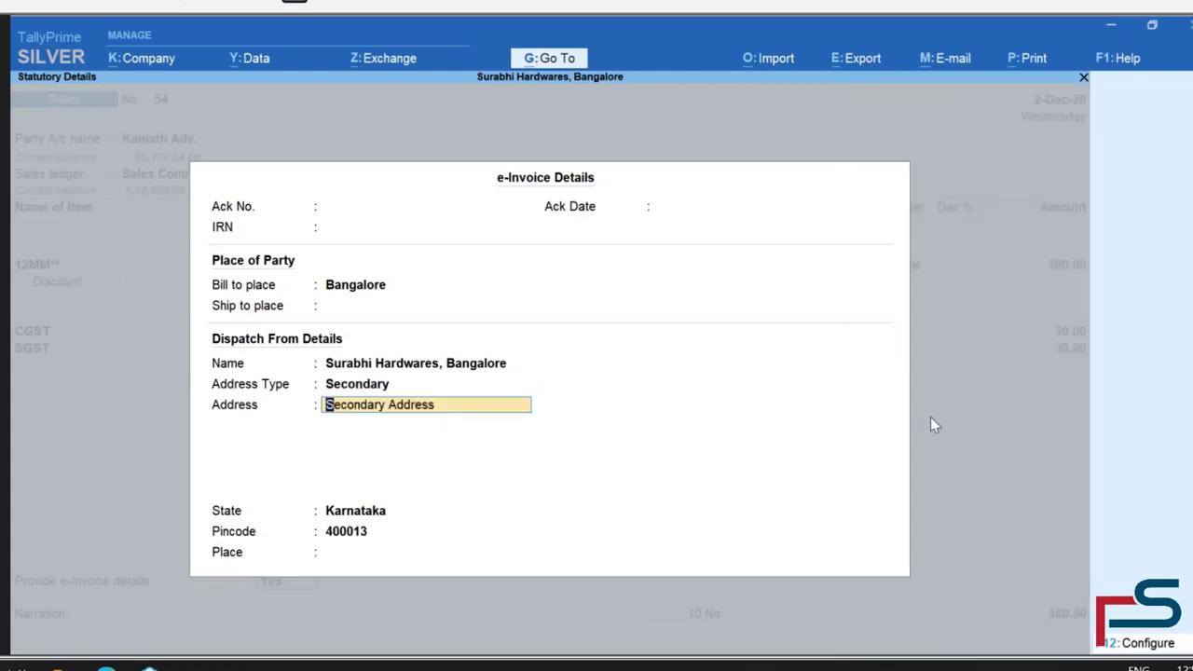
key("Return")
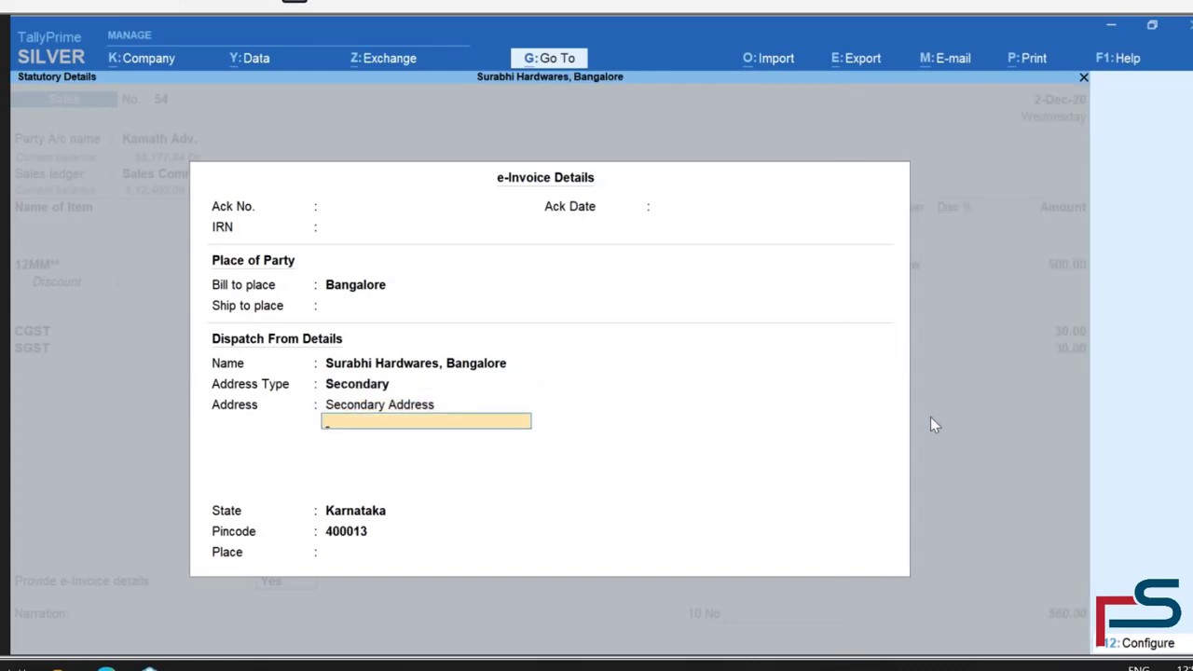
key("Return")
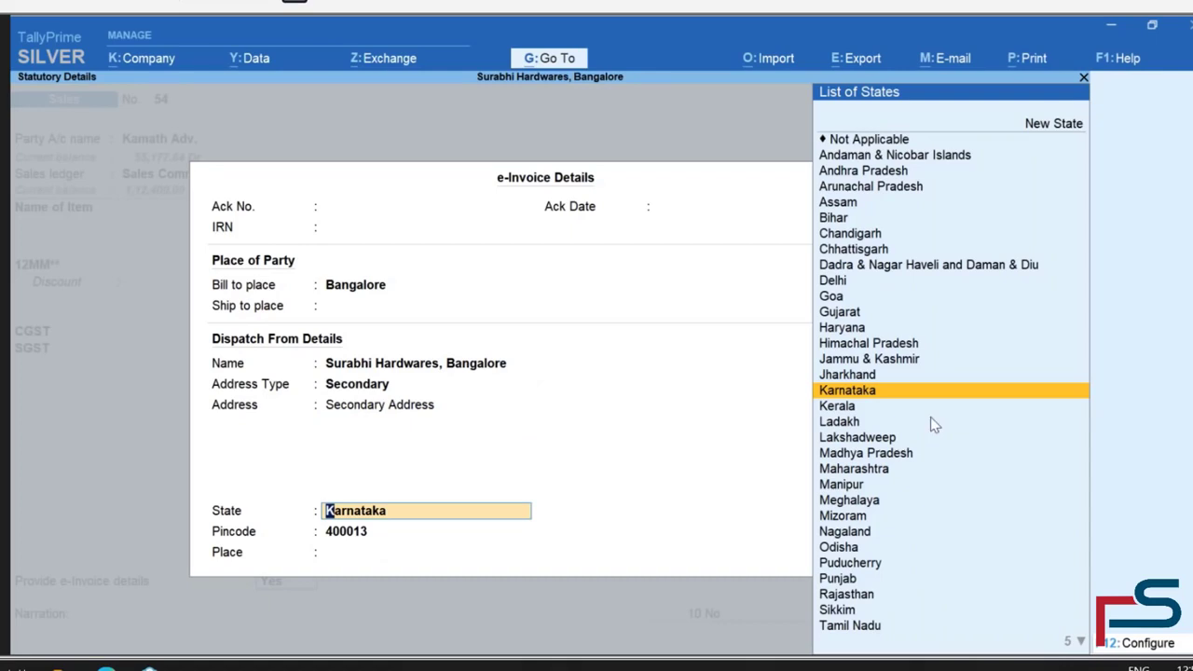
key("Return")
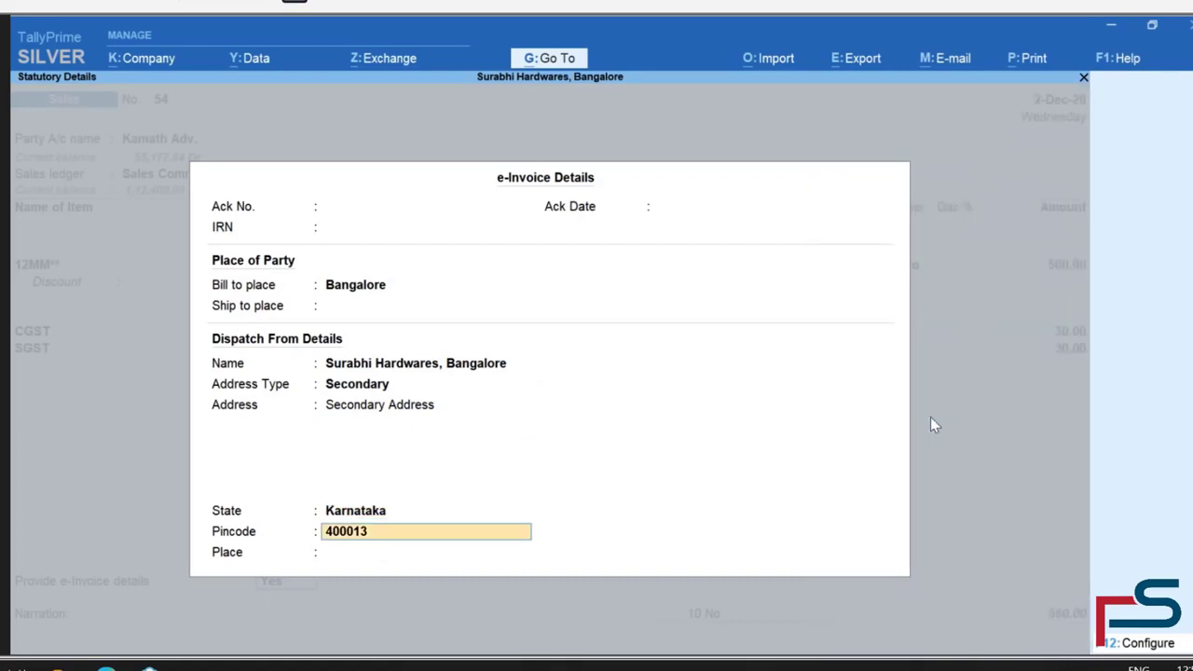
key("Return")
key("Return")
key("Return")
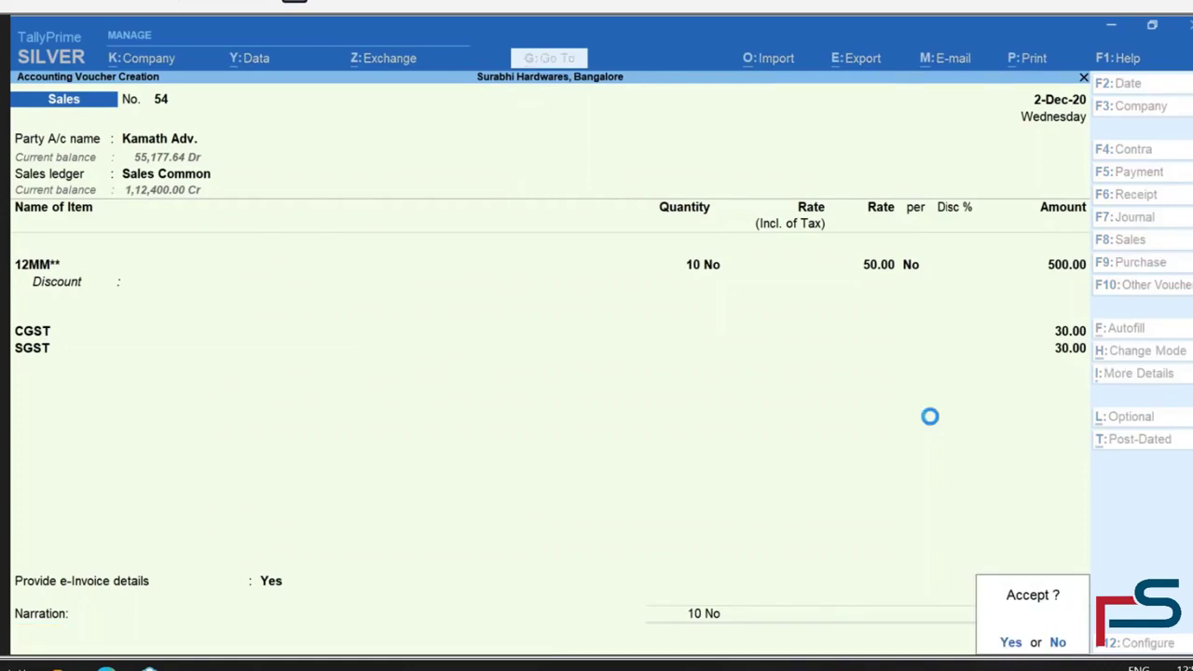
Save the sales voucher, dismiss its print dialog, and leave voucher entry for the Gateway of Tally
key("Return")
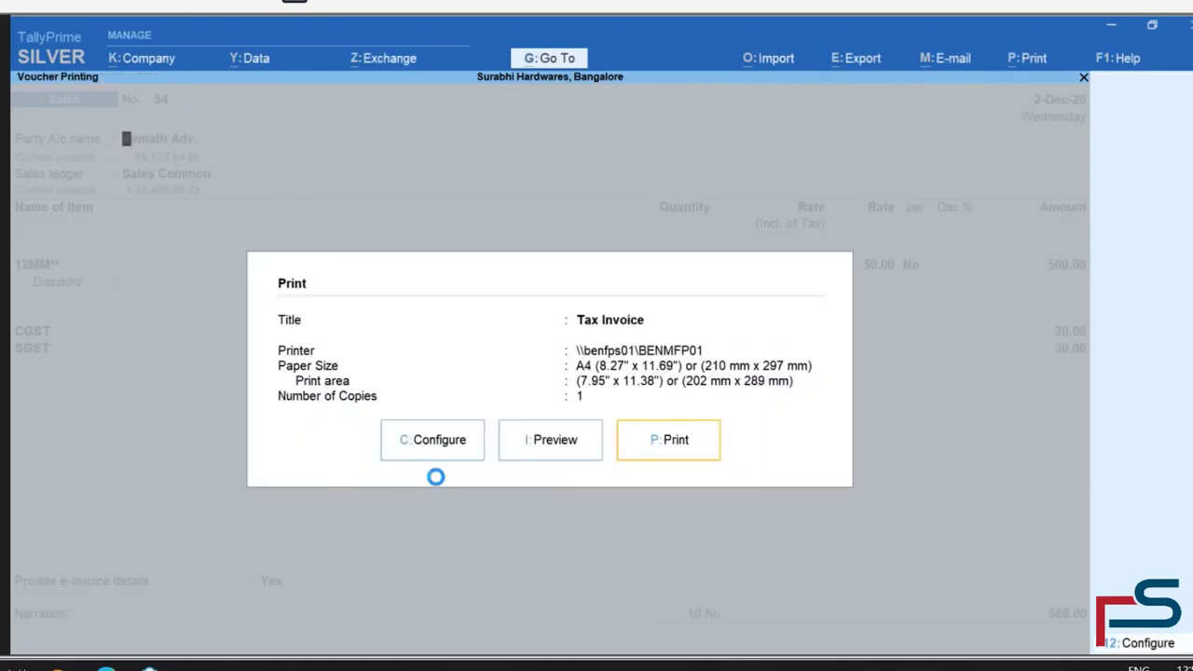
key("Escape")
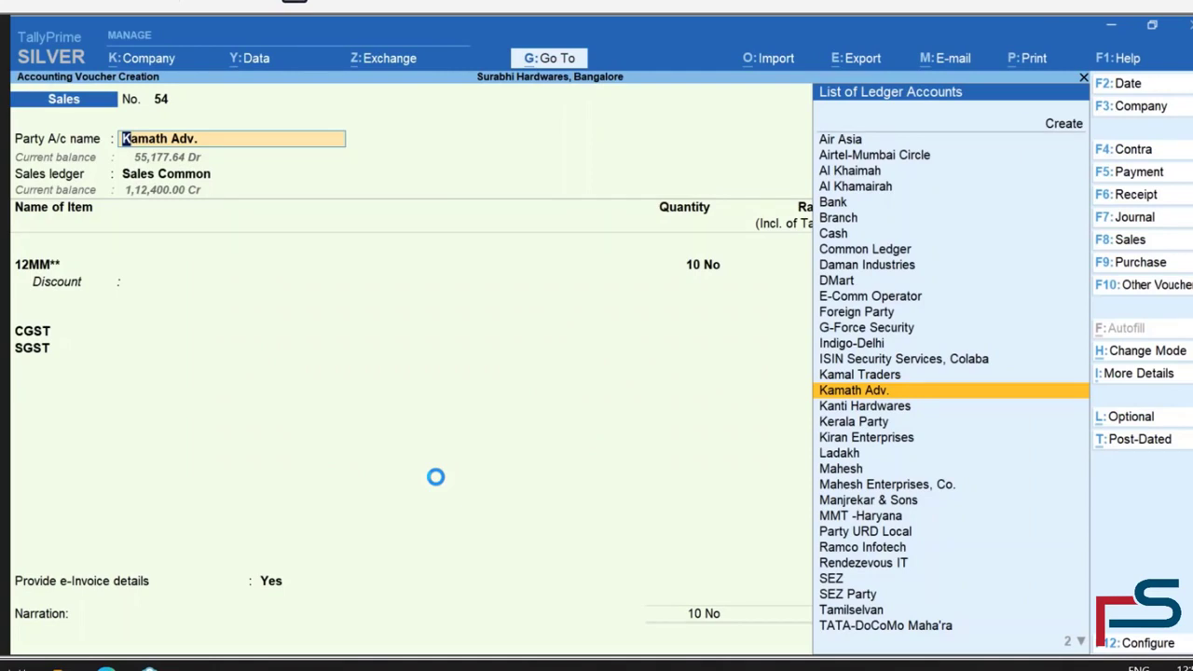
key("Escape")
key("y")
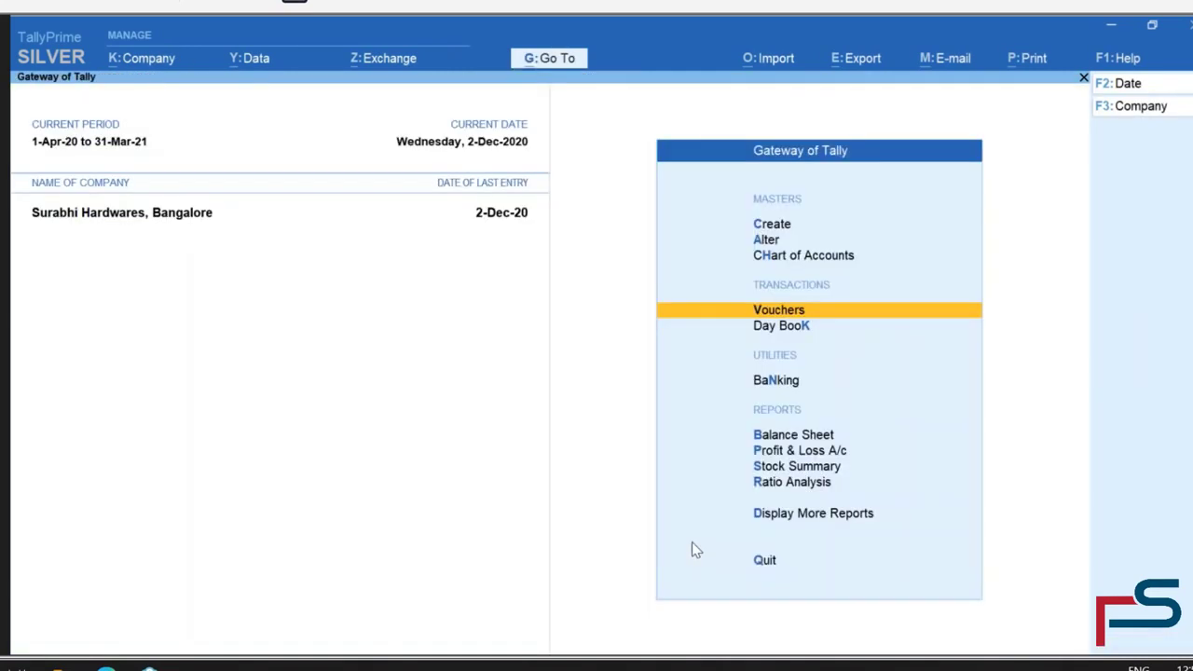
Open the Send for e-Invoicing list of pending vouchers from the Exchange options
left_click(356, 56)
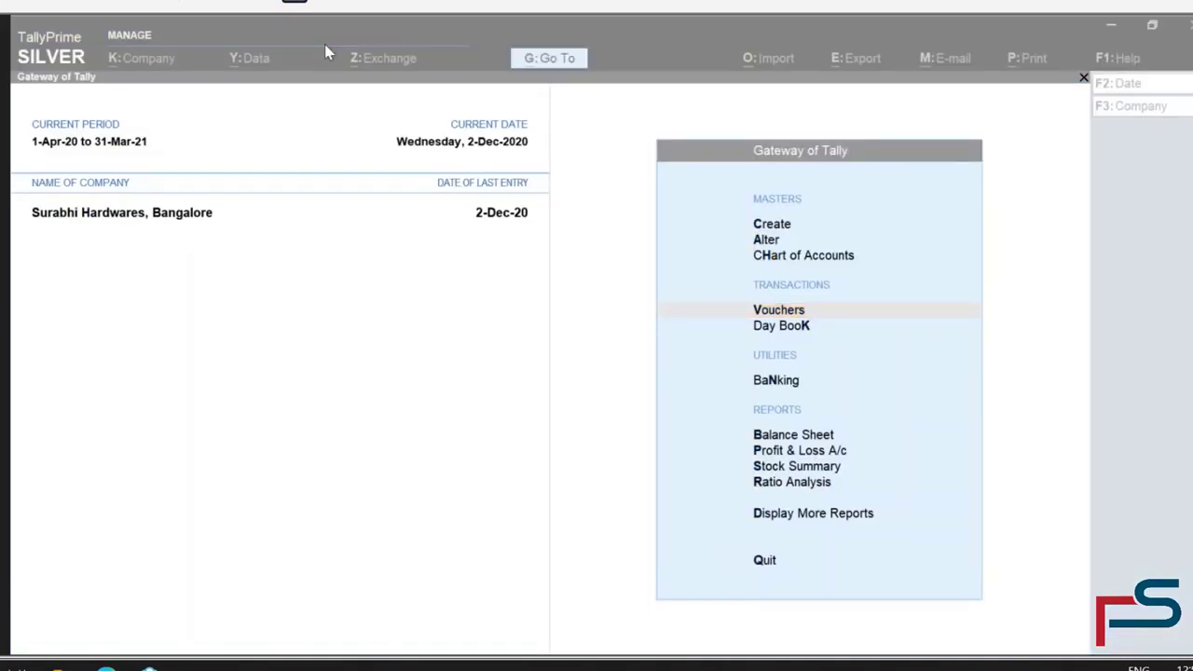
left_click(324, 44)
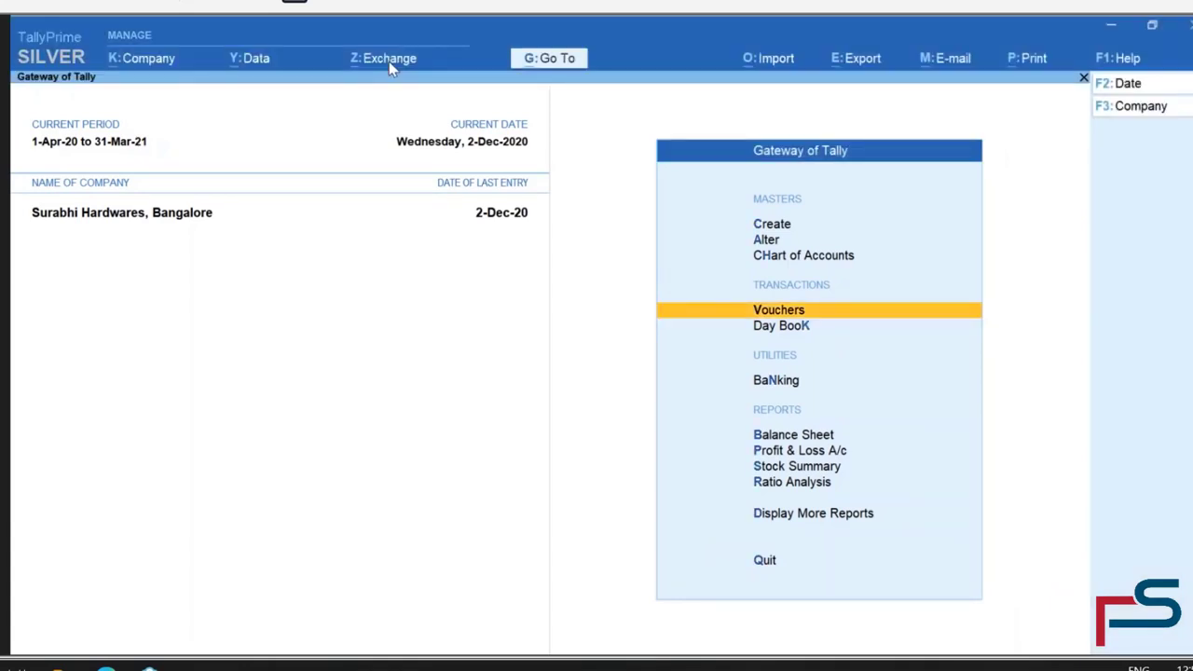
left_click(391, 63)
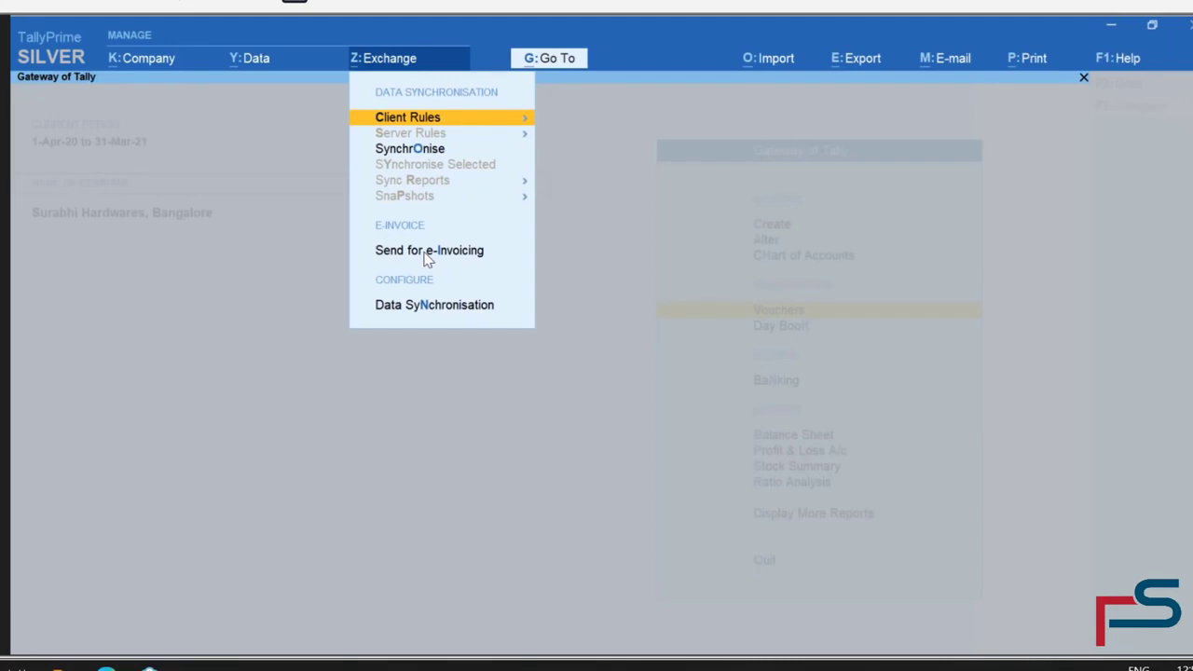
left_click(426, 251)
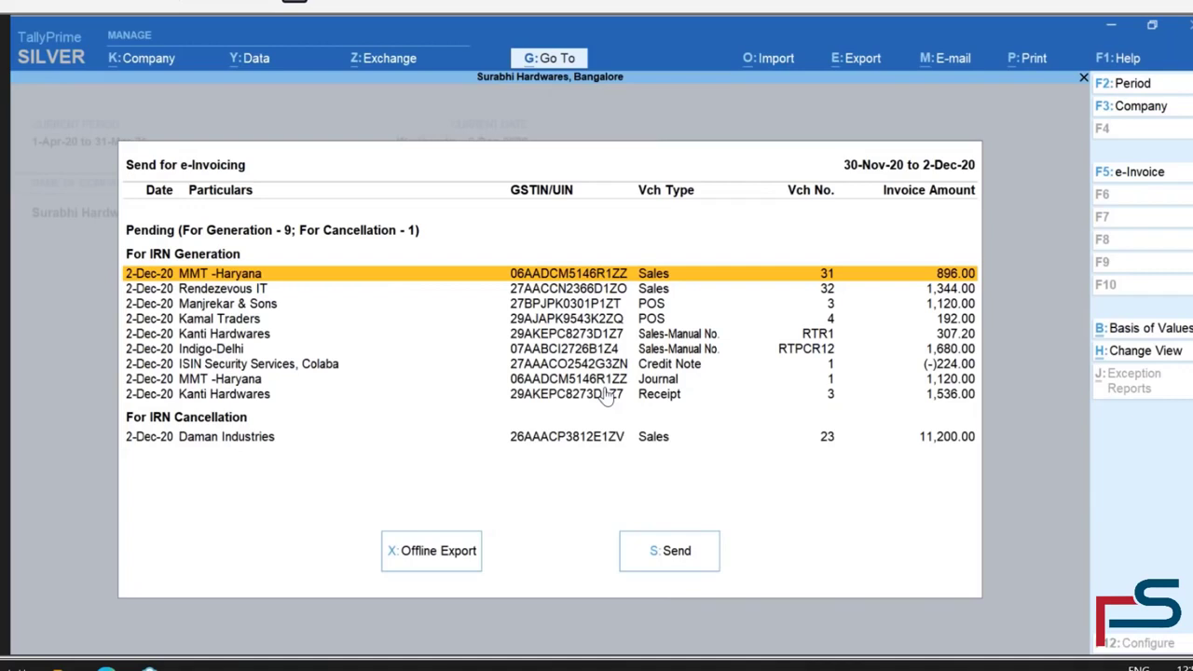
Mark the first four vouchers pending IRN generation: MMT -Haryana, Rendezevous IT, Manjrekar & Sons and Kamal Traders
key("space")
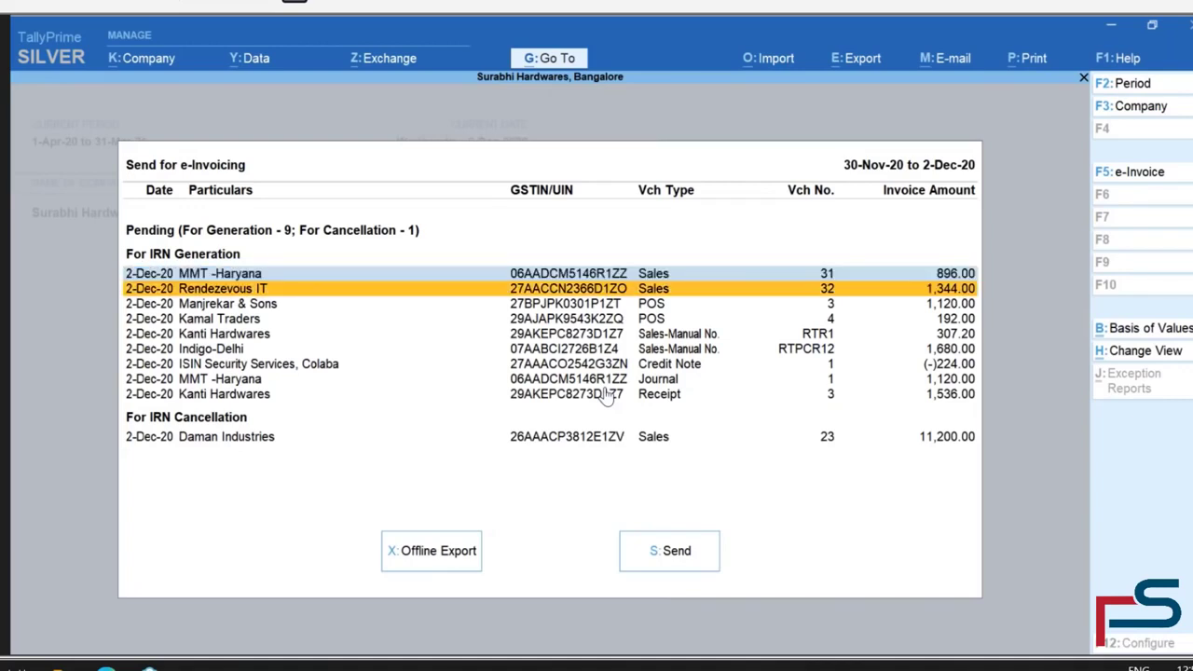
key("Up")
key("Down")
key("space")
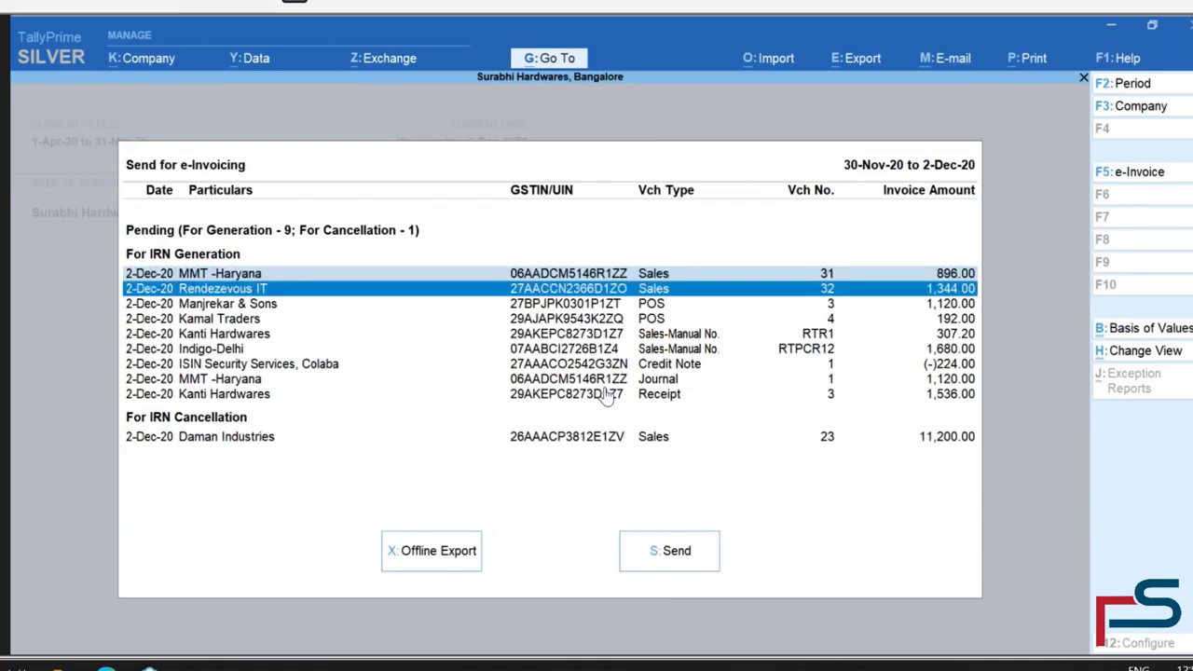
key("space")
key("space")
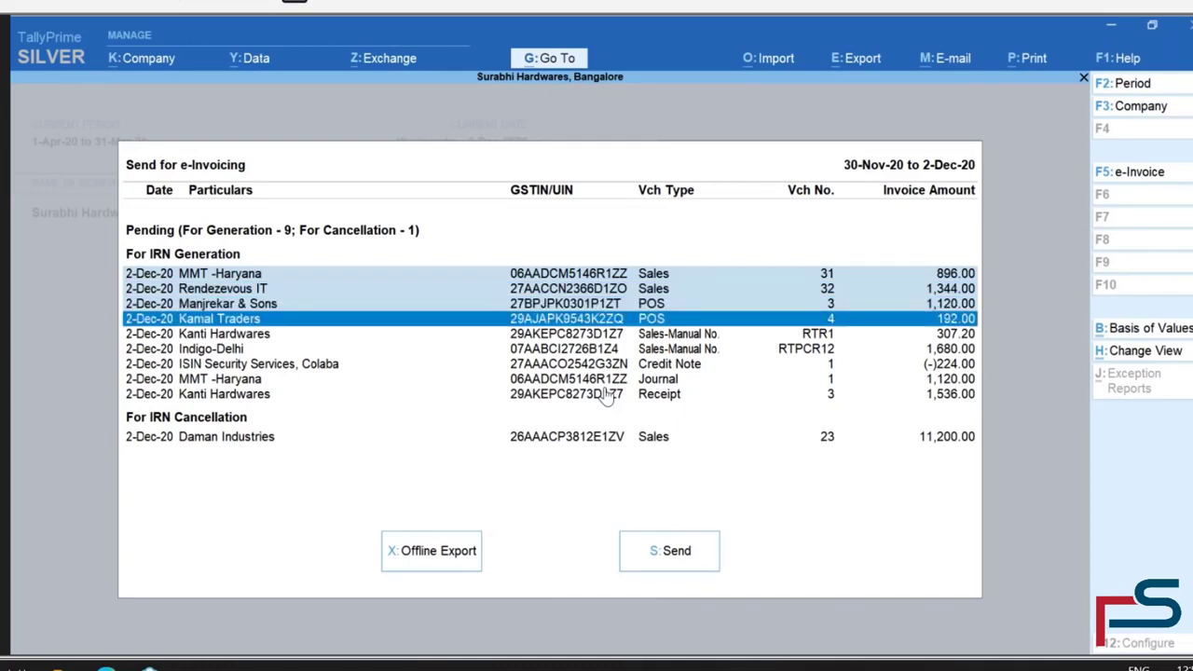
key("space")
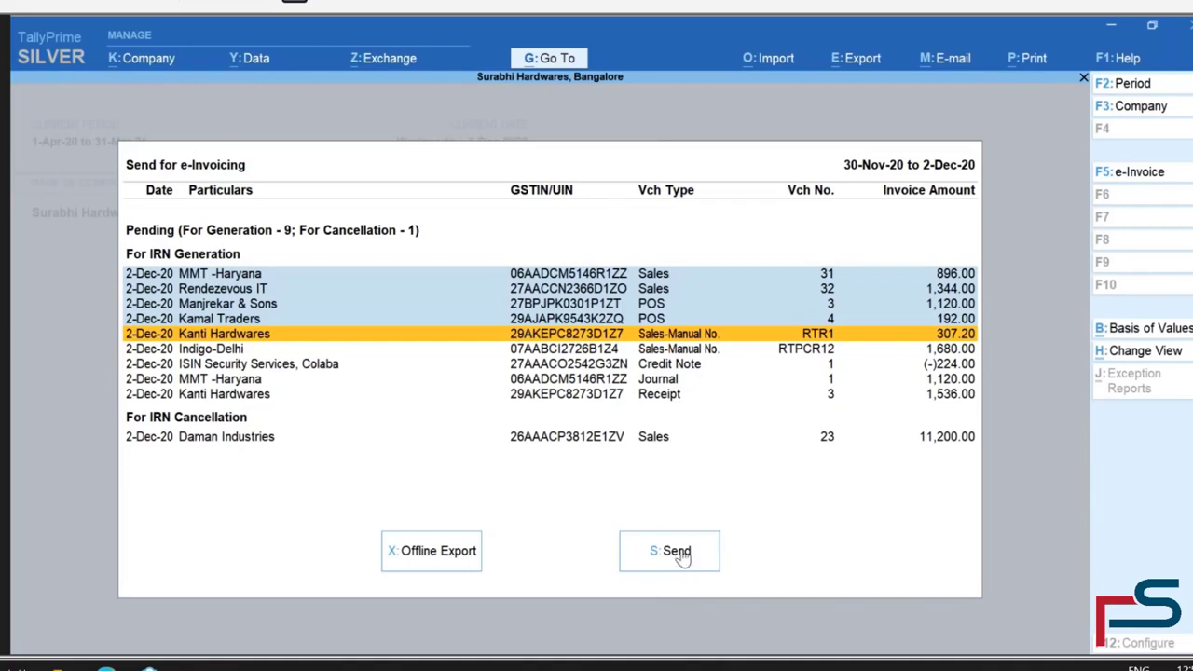
Start an offline export of the marked vouchers, confirm to continue, and cancel at the JSON export settings
left_click(447, 550)
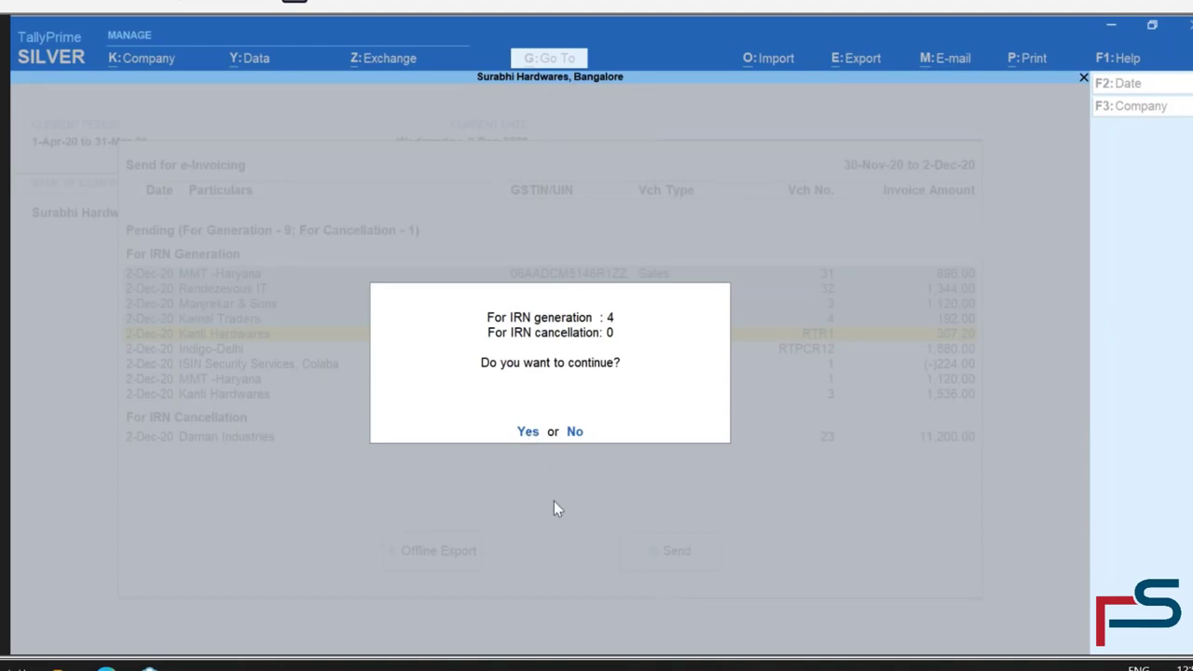
key("y")
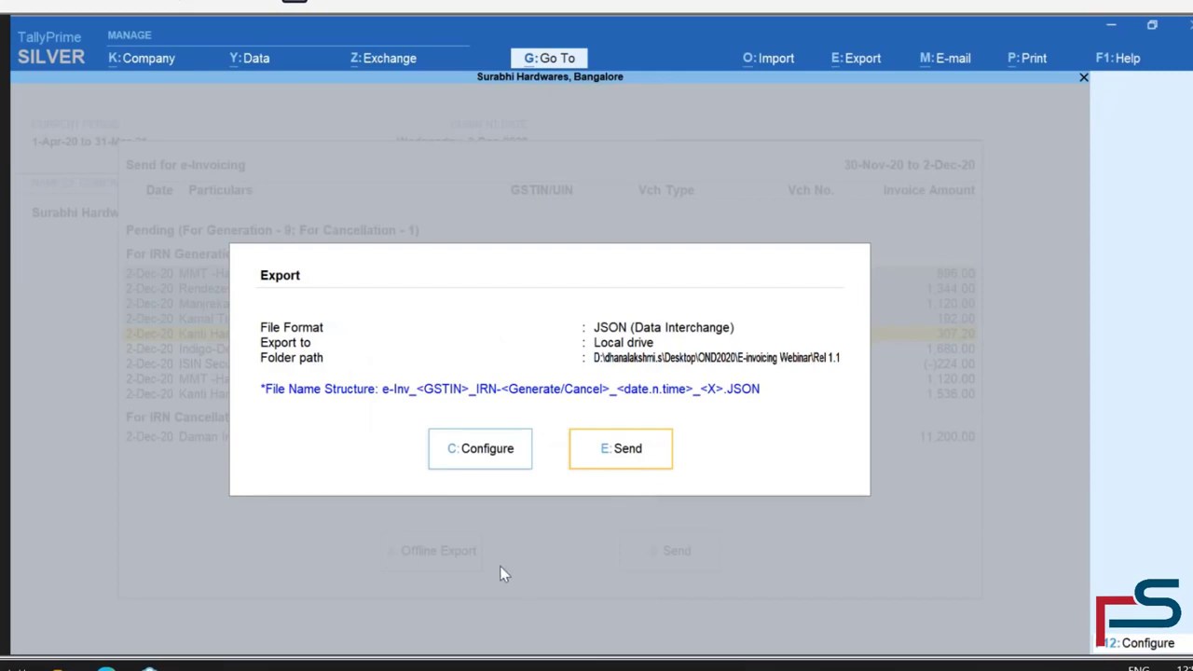
key("Escape")
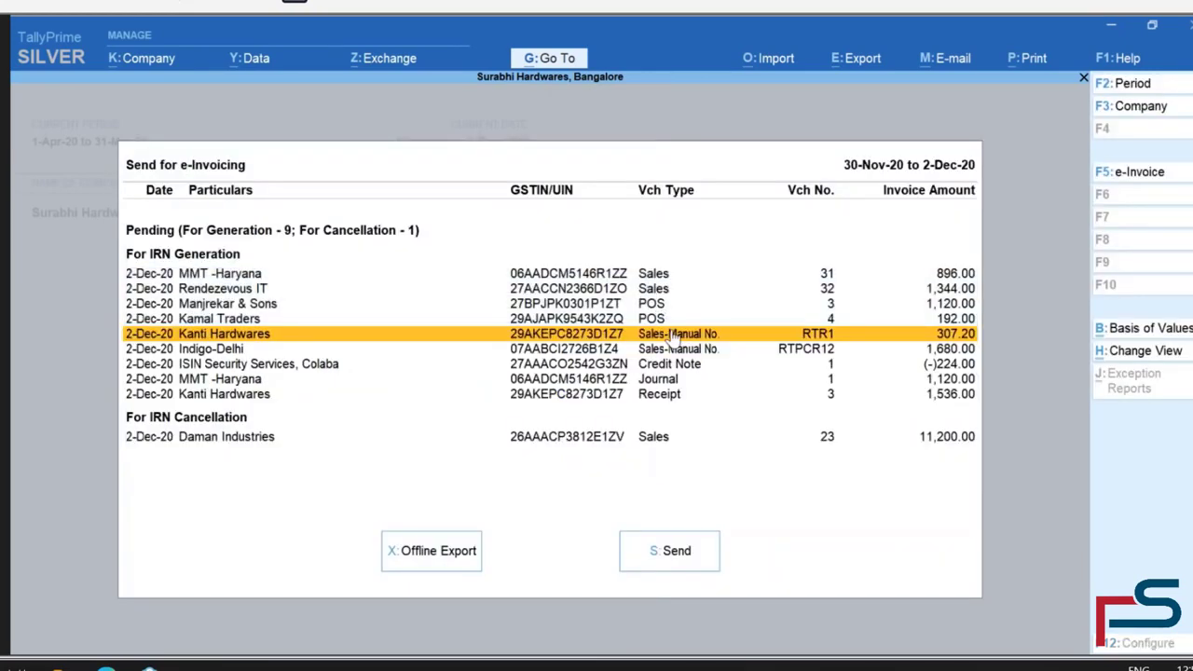
Examine the voucher types listed for IRN generation, and close the Send for e-Invoicing list
key("Up")
key("Up")
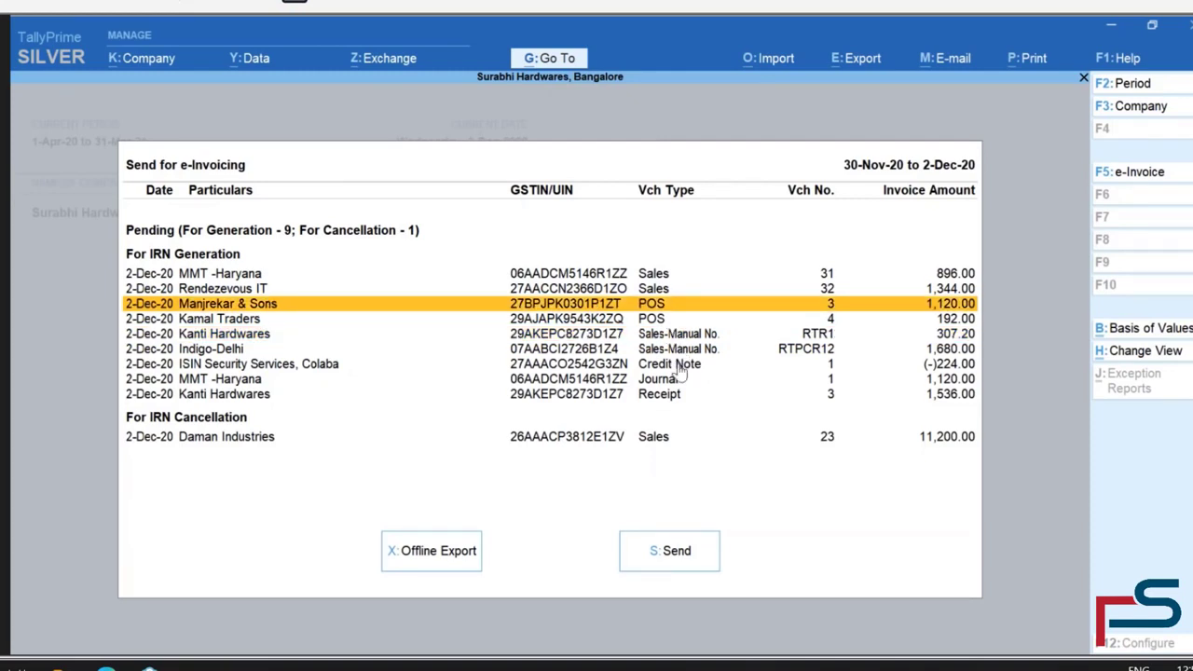
left_click(679, 365)
left_click(671, 395)
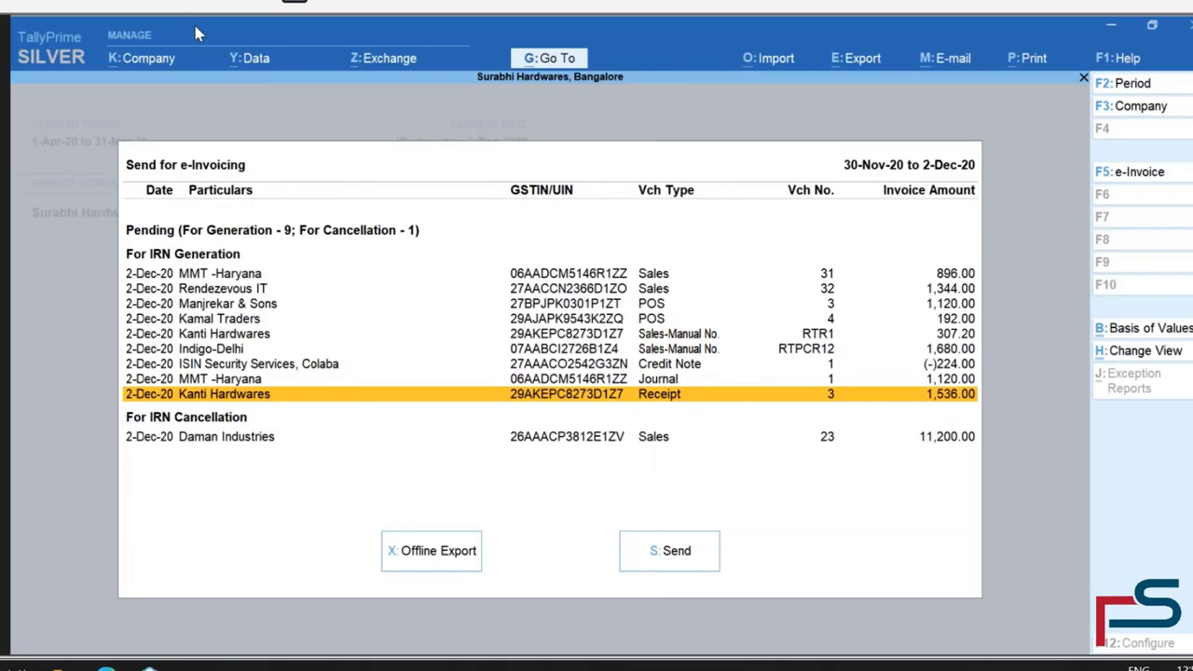
key("Up")
key("Up")
key("Up")
key("Up")
key("Up")
key("Up")
key("Up")
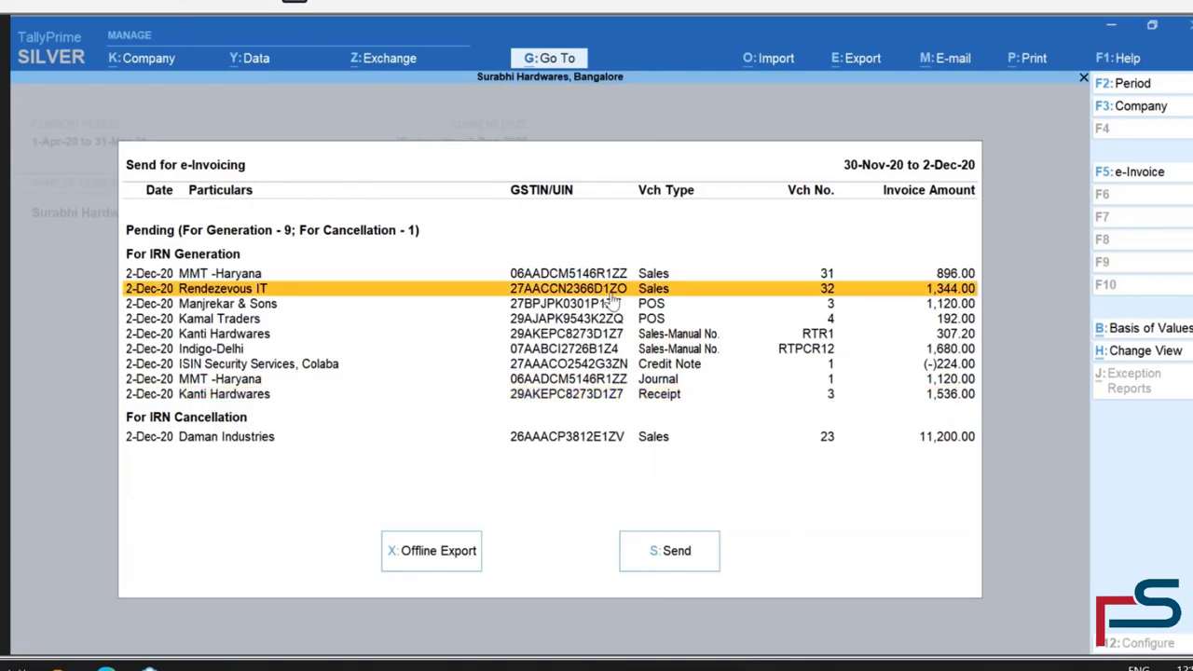
key("Down")
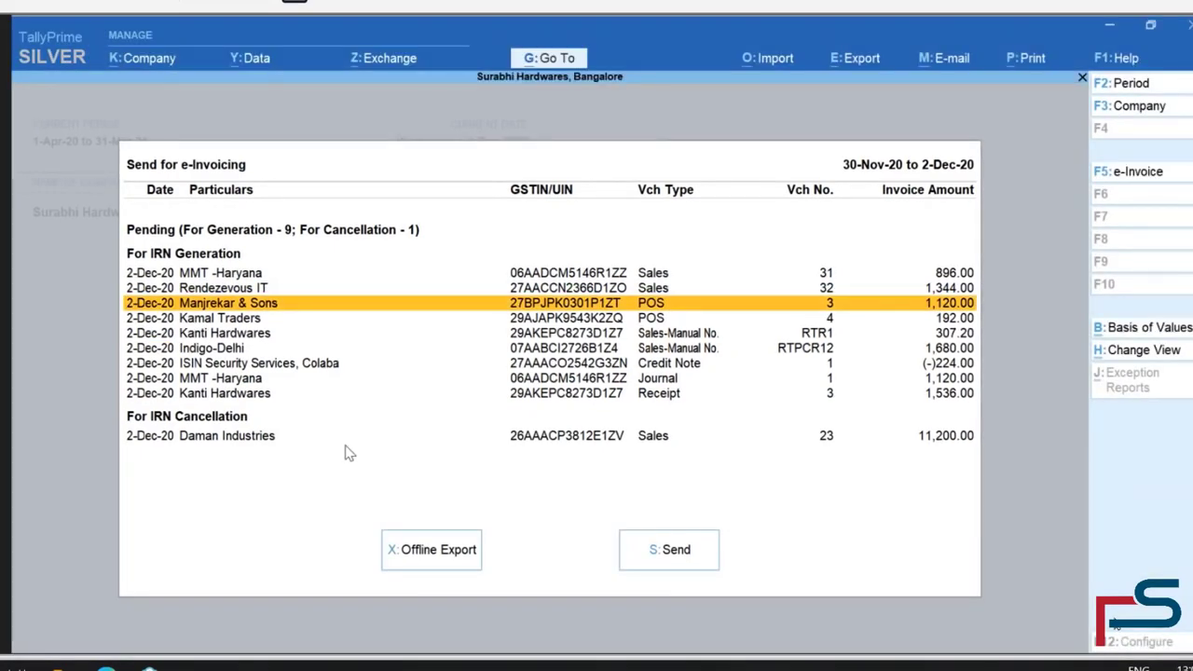
key("Escape")
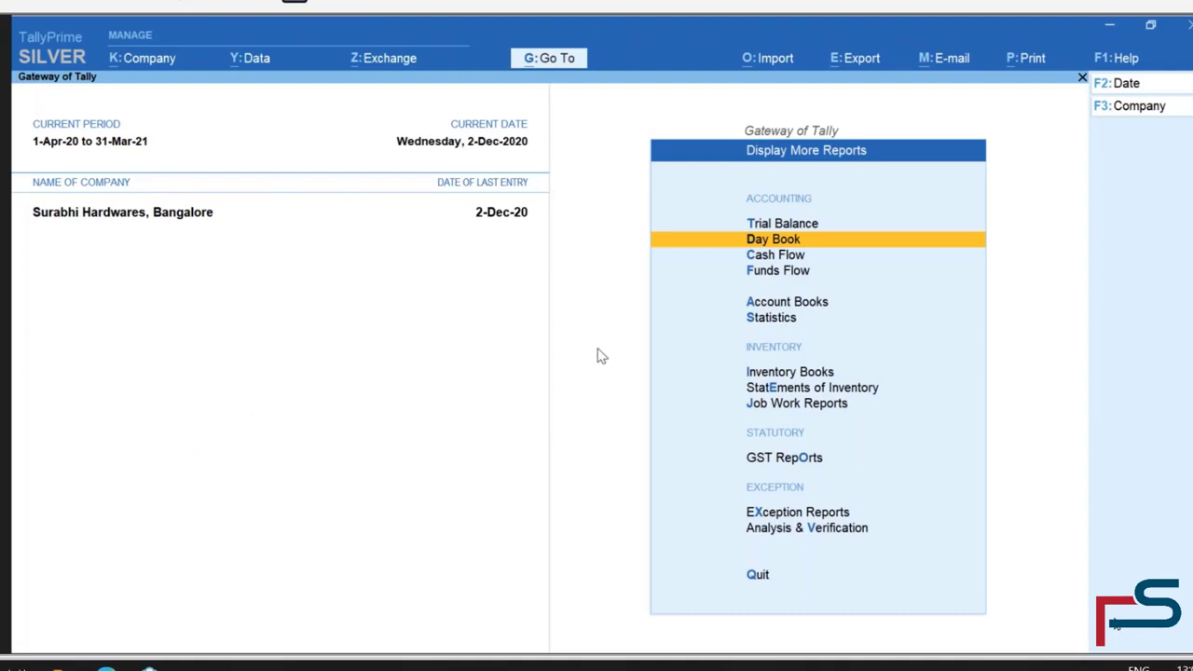
View the Day Book for 2-Dec-20 and return to the Gateway of Tally
key("Return")
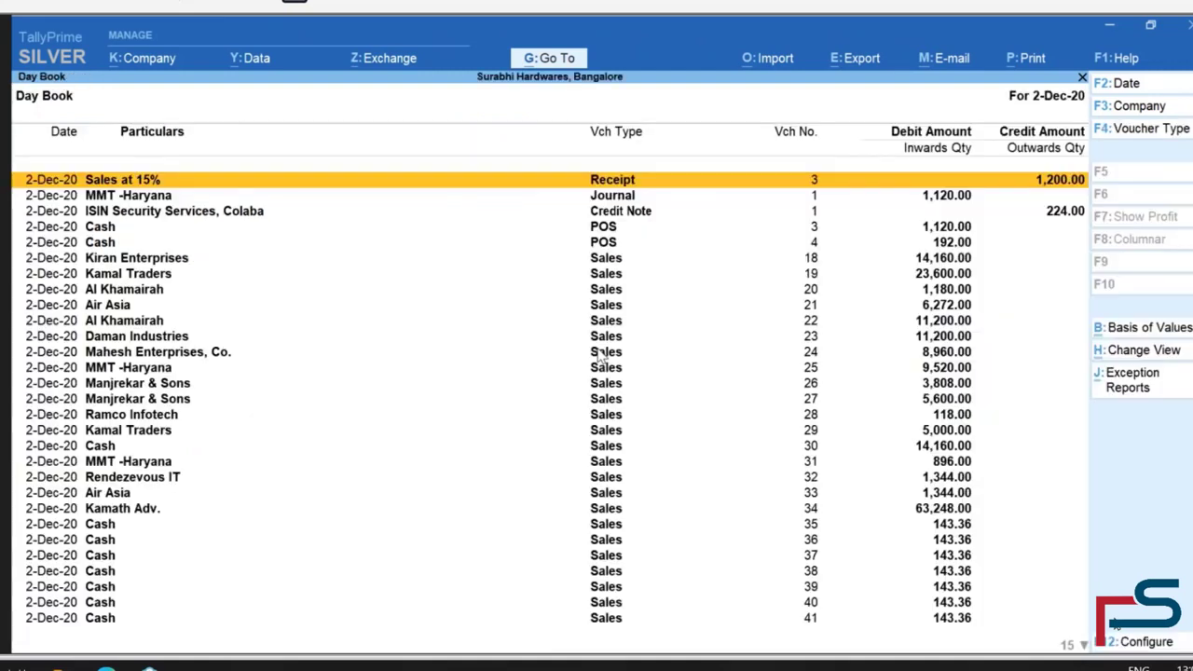
key("Escape")
key("Escape")
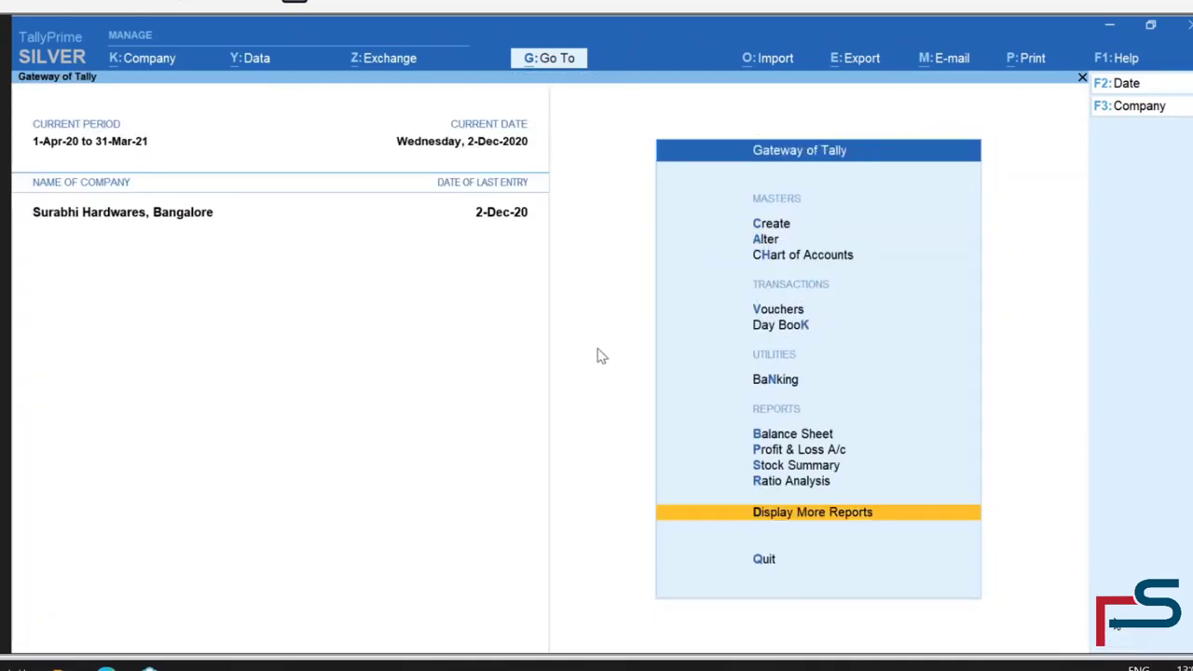
Start a new sales voucher for party Kamath Adv. and accept the default dispatch and party details
key("F8")
type("Ka")
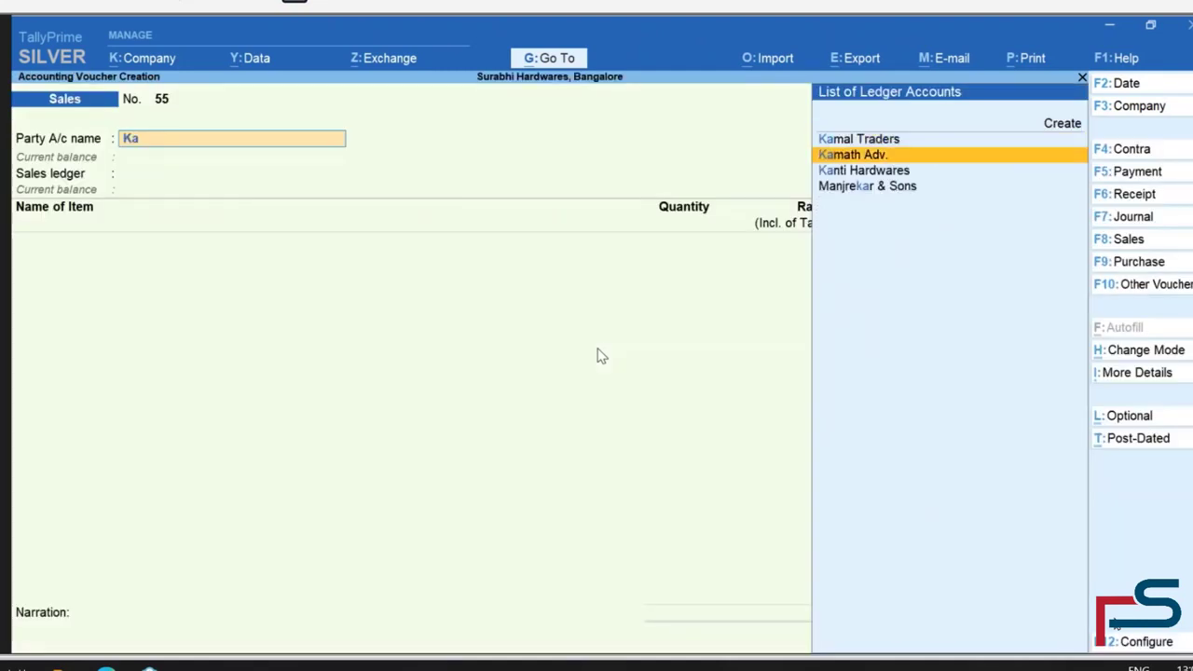
key("Return")
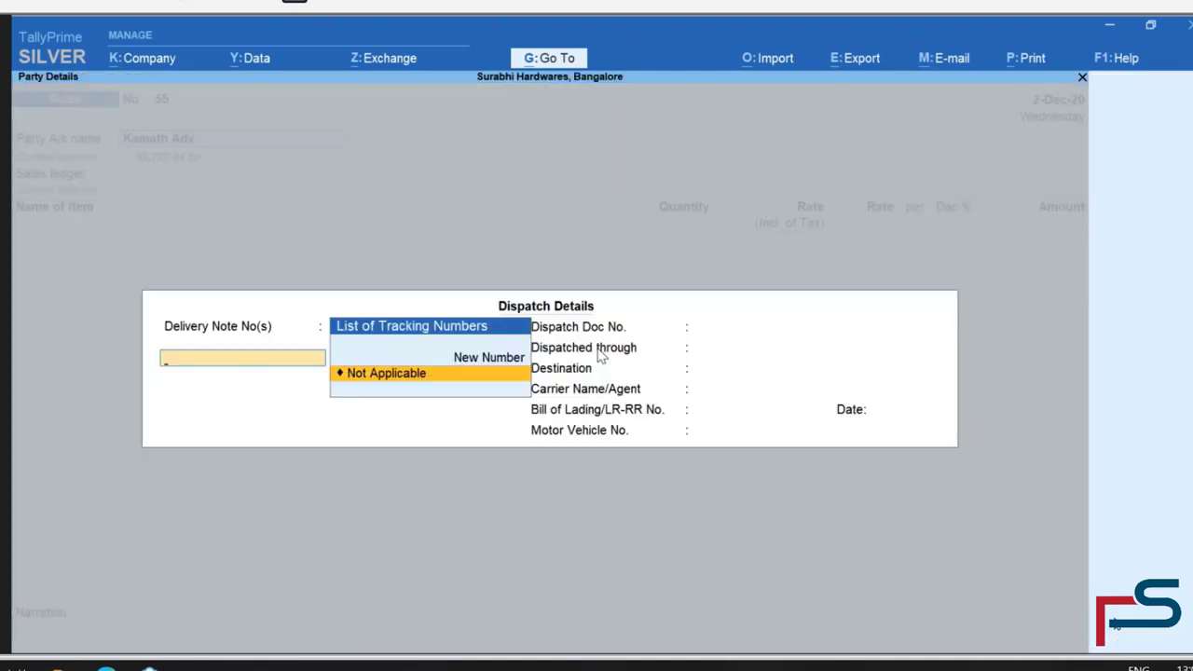
key("Return")
key("ctrl+a")
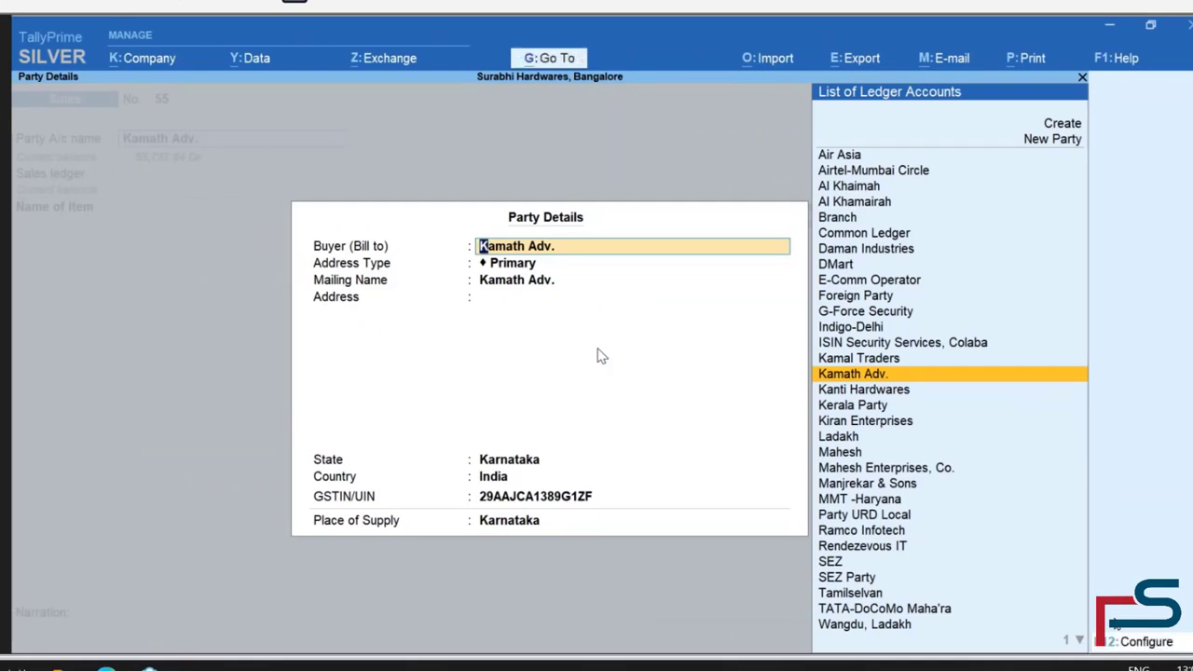
key("Return")
key("ctrl+a")
Choose Sales Common as the sales ledger of the new voucher
key("Down")
key("Down")
key("Down")
key("Down")
key("Down")
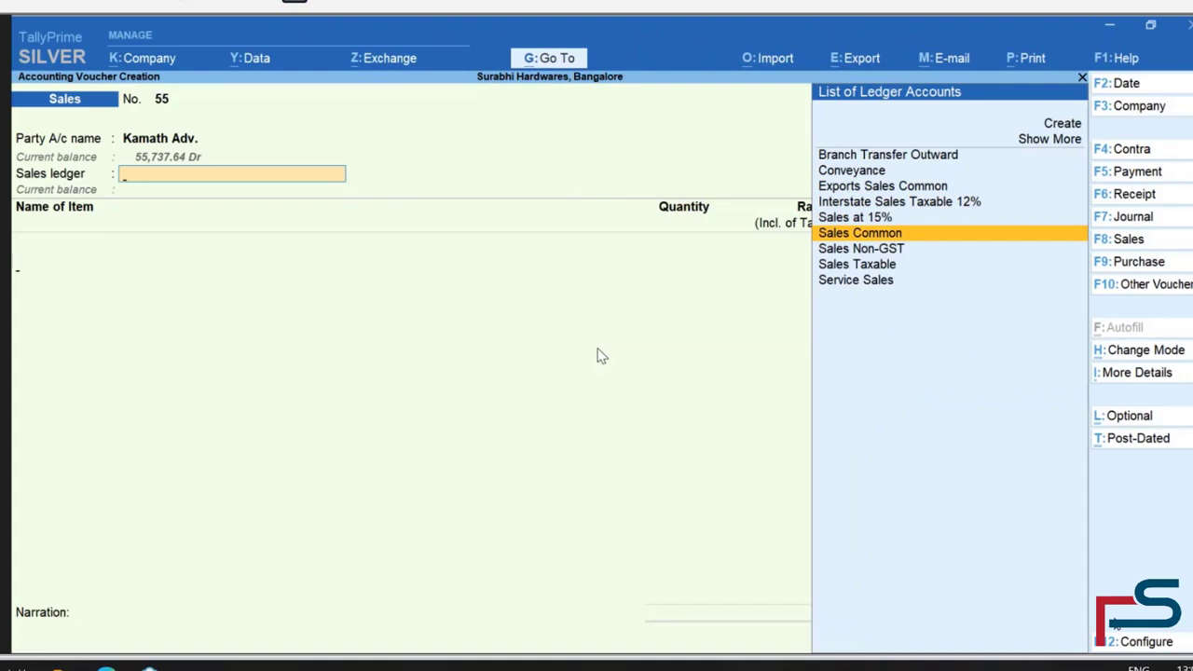
key("Return")
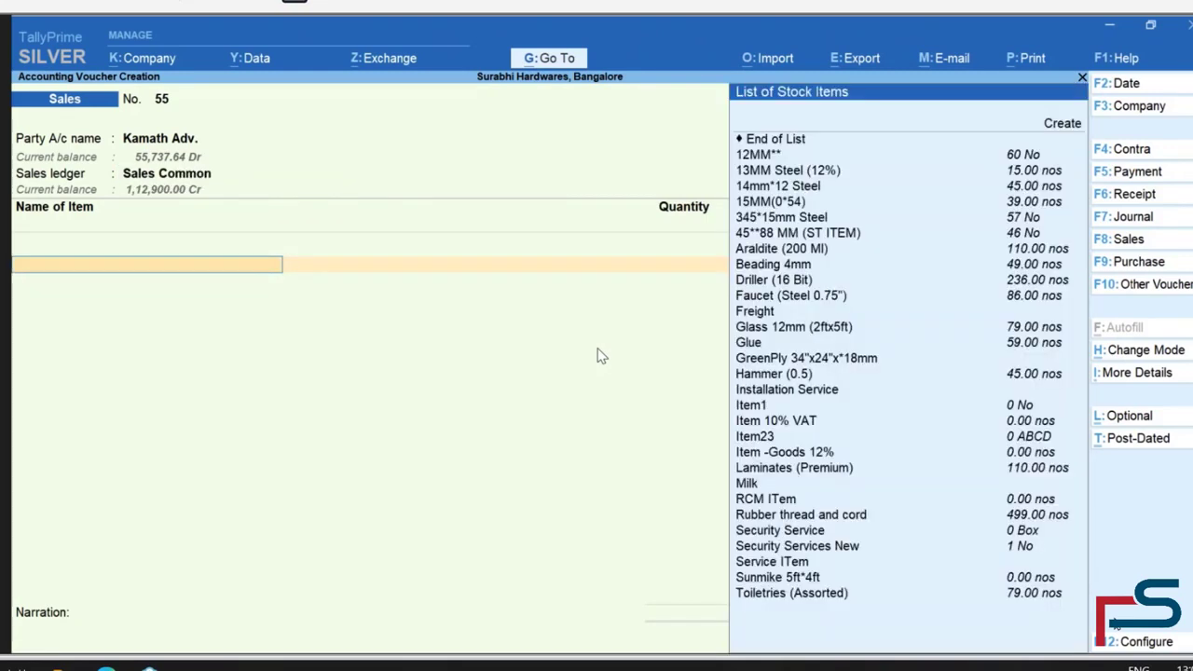
Add stock item 15MM(0*54) to the sales voucher with quantity 10 nos at a rate of 8,000
key("Return")
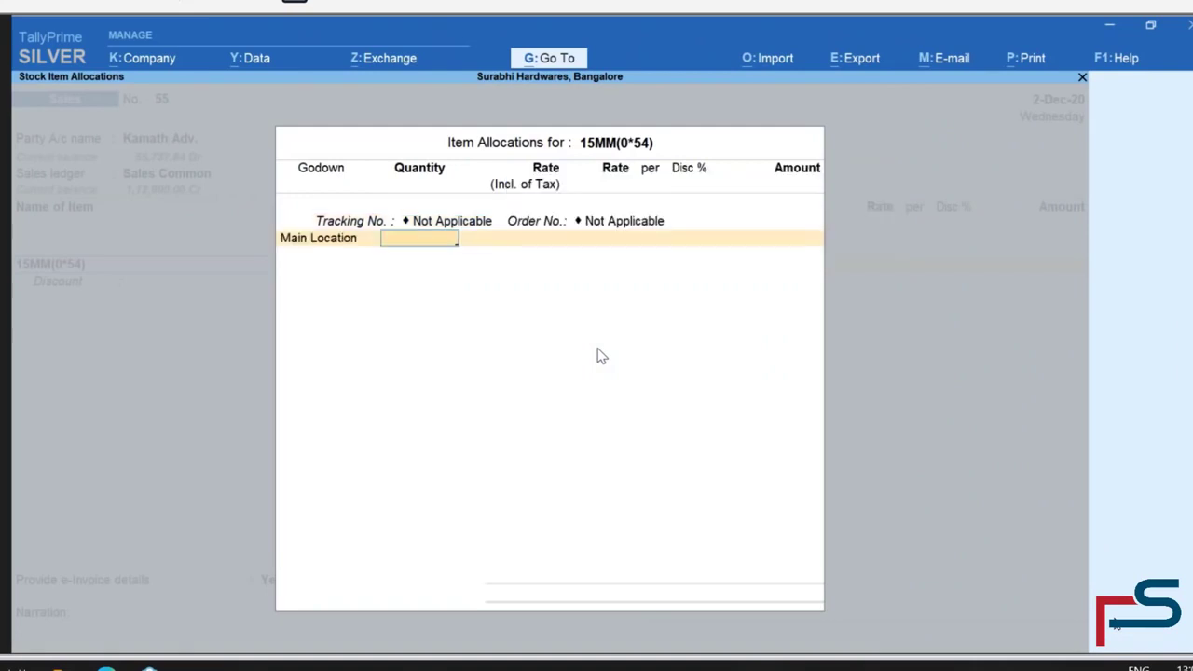
type("10")
key("Return")
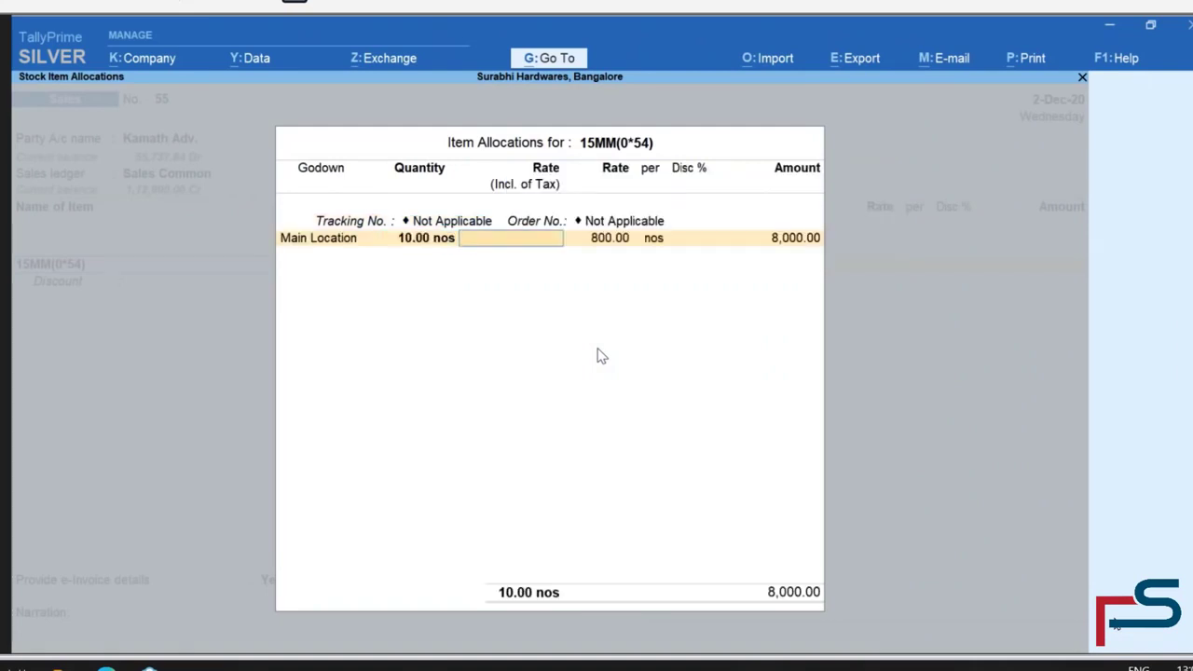
key("Return")
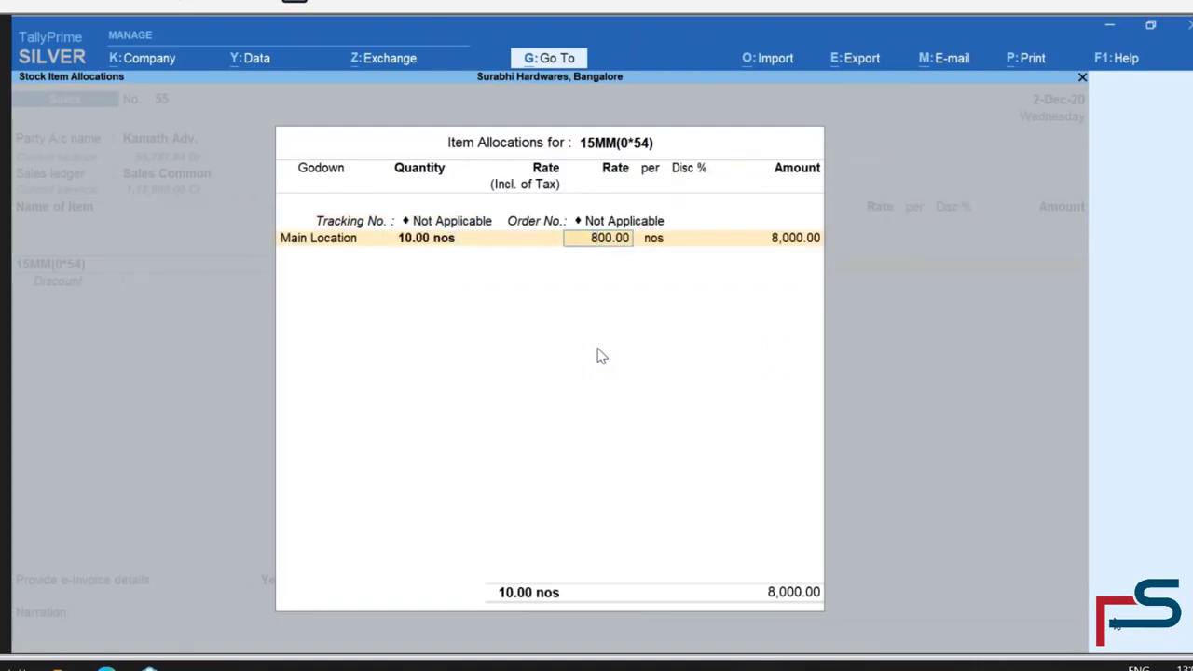
type("8000")
key("Return")
key("Return")
key("Return")
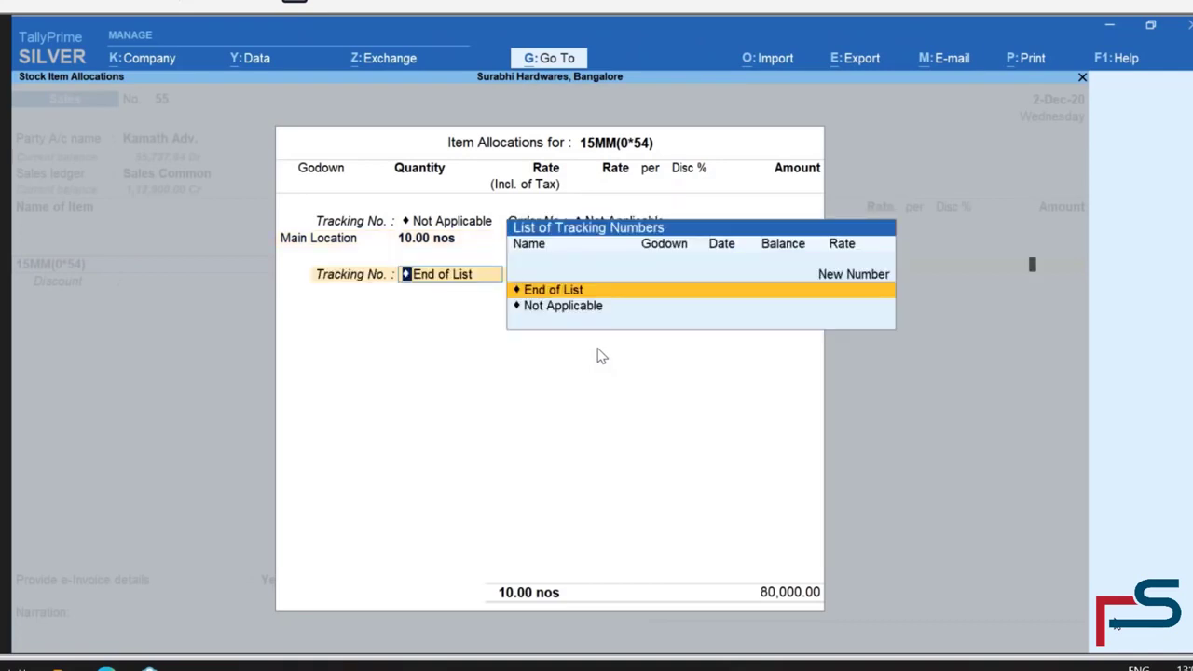
key("Return")
key("Return")
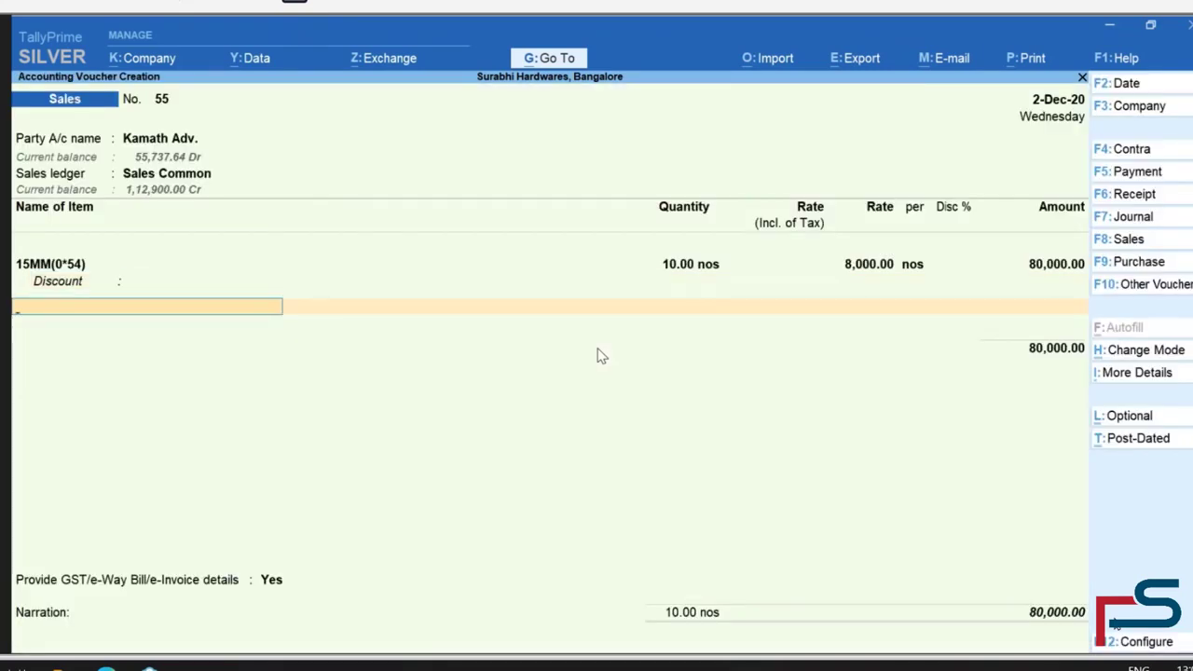
End the item list and add the CGST and SGST tax ledgers to the voucher
key("Return")
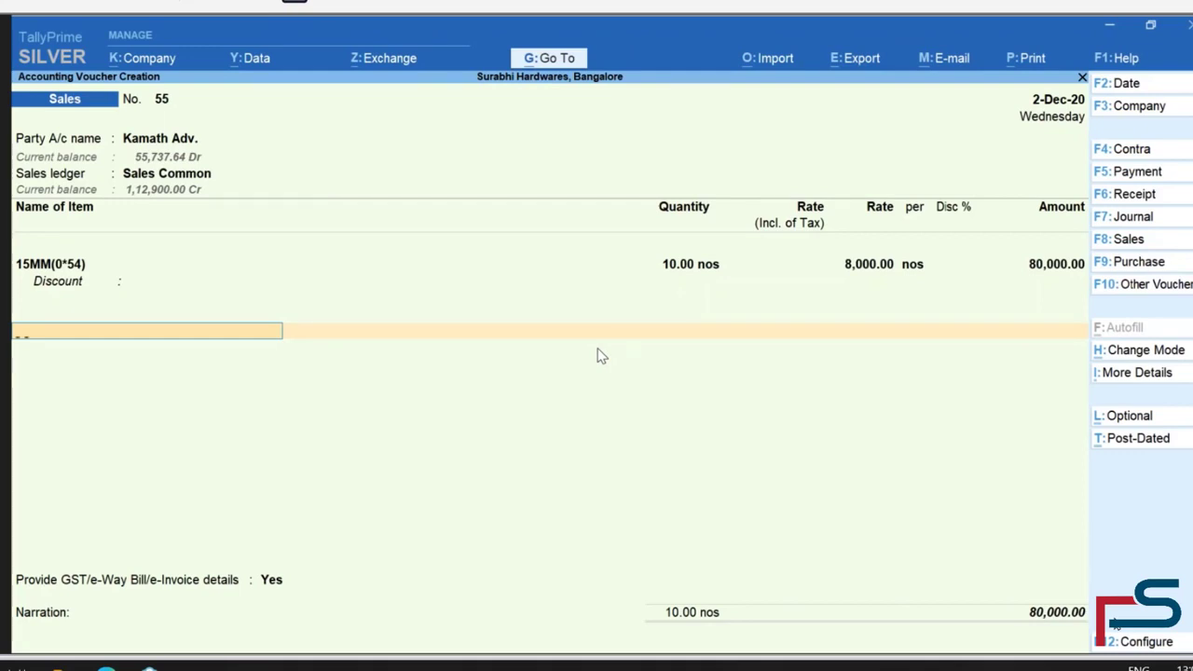
type("Cg")
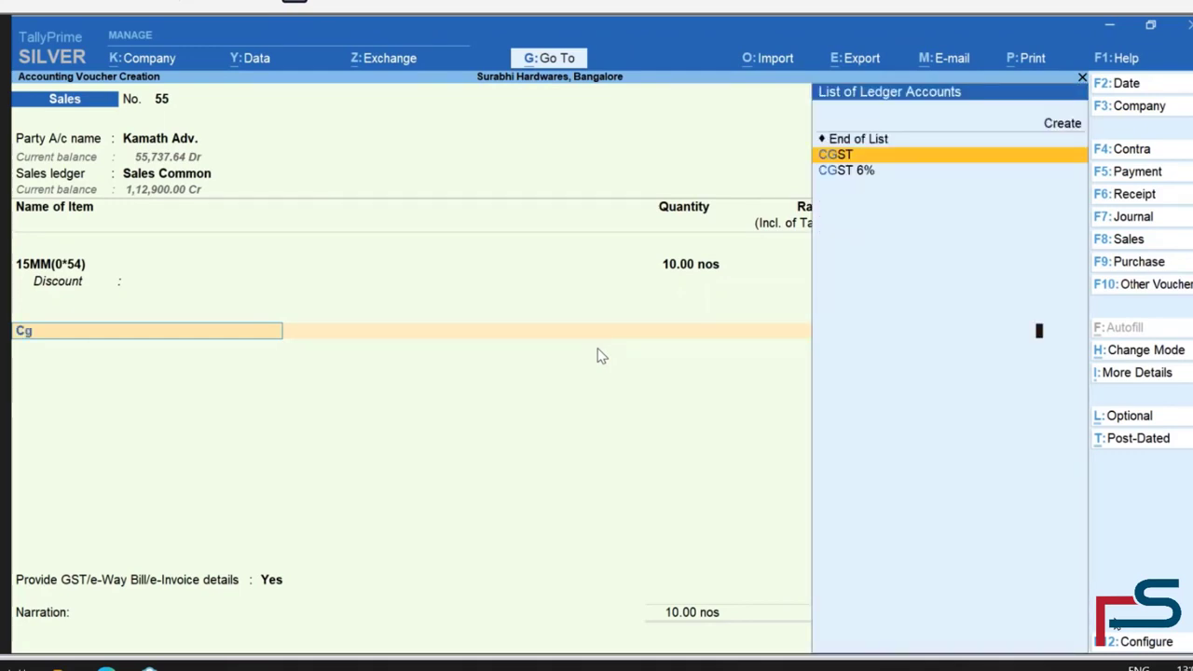
key("Return")
key("Return")
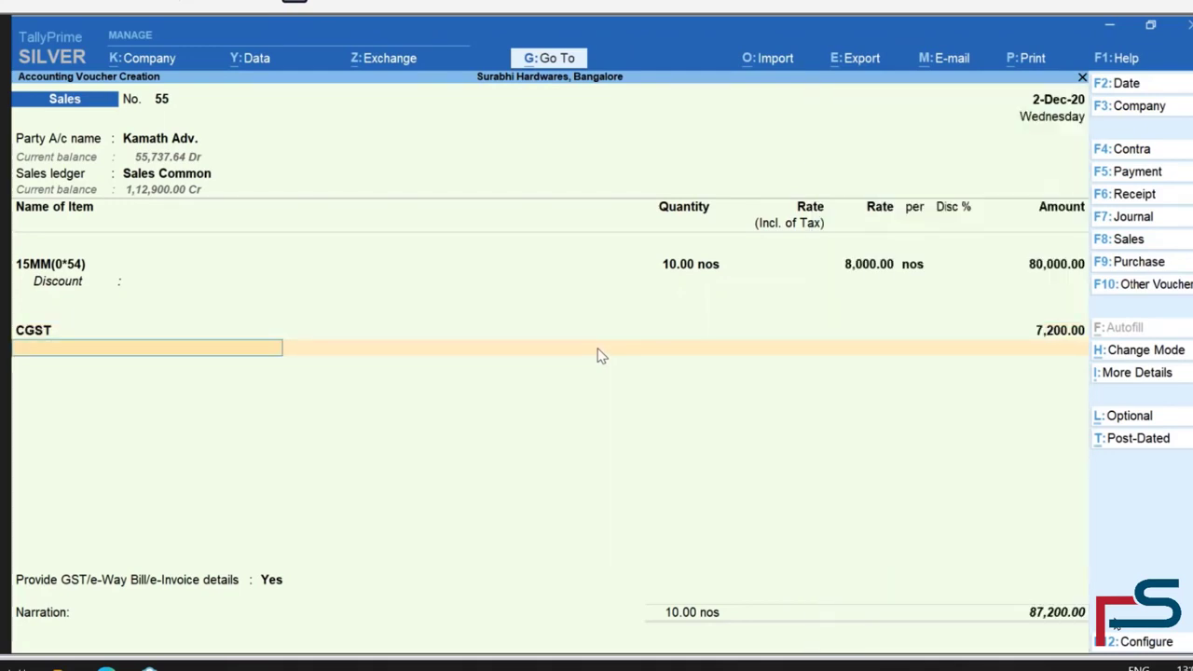
type("Sg")
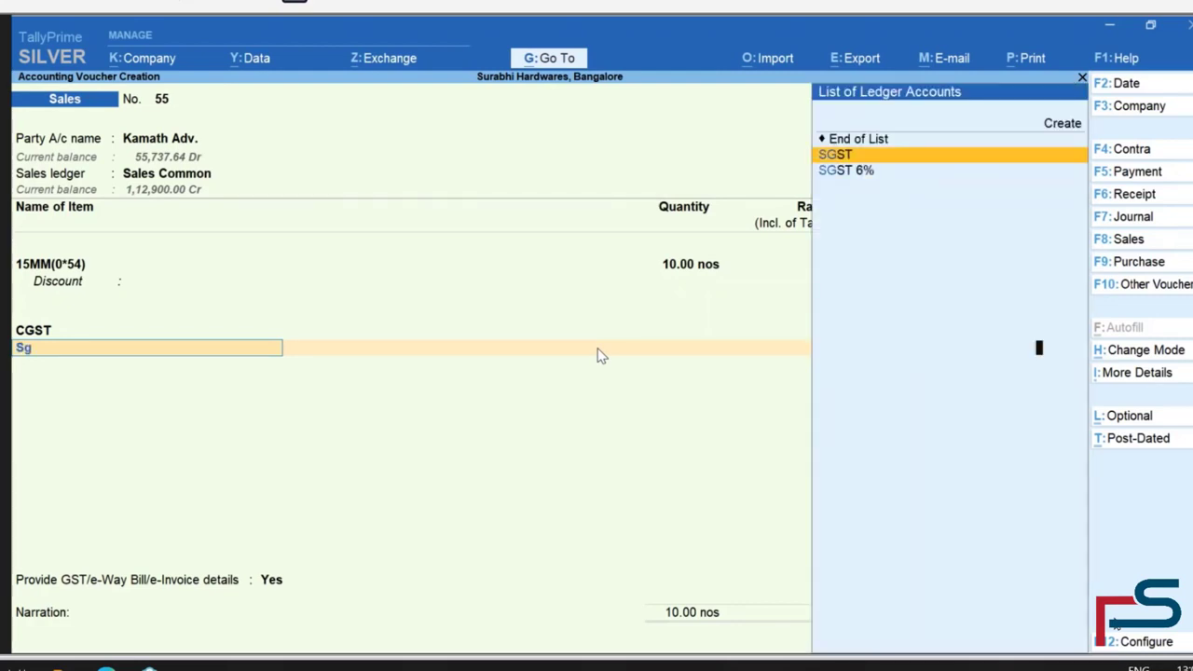
key("Return")
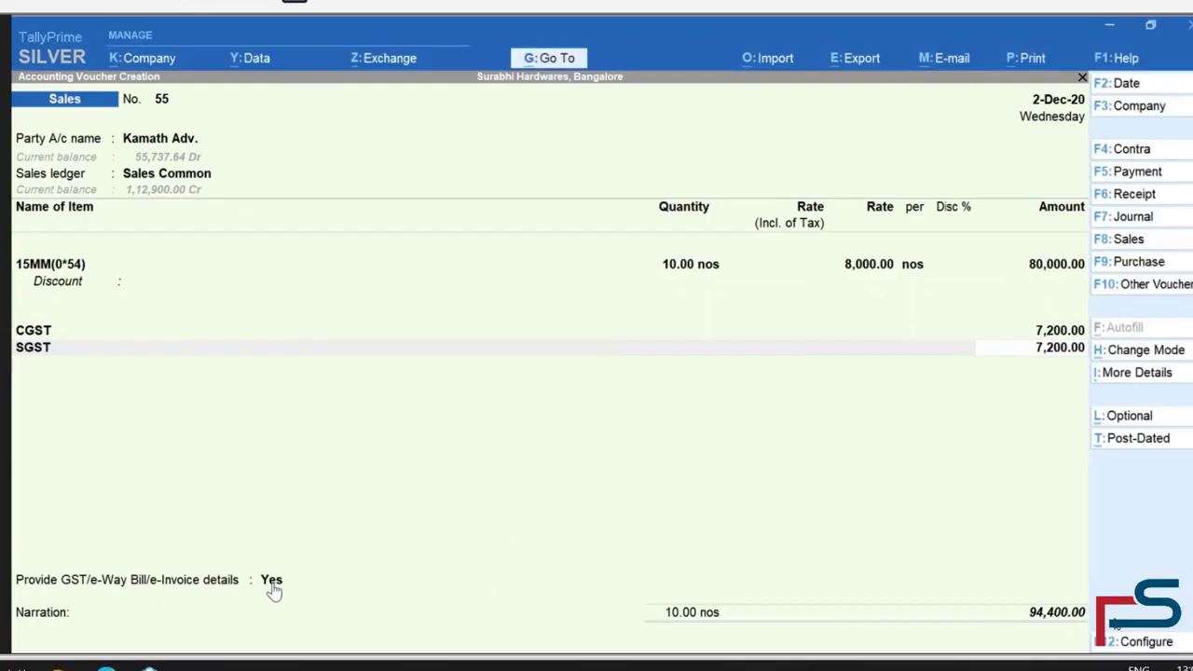
Choose Yes for providing GST/e-Way Bill/e-Invoice details and keep Tax Invoice as the document type in the e-way bill details
left_click(271, 587)
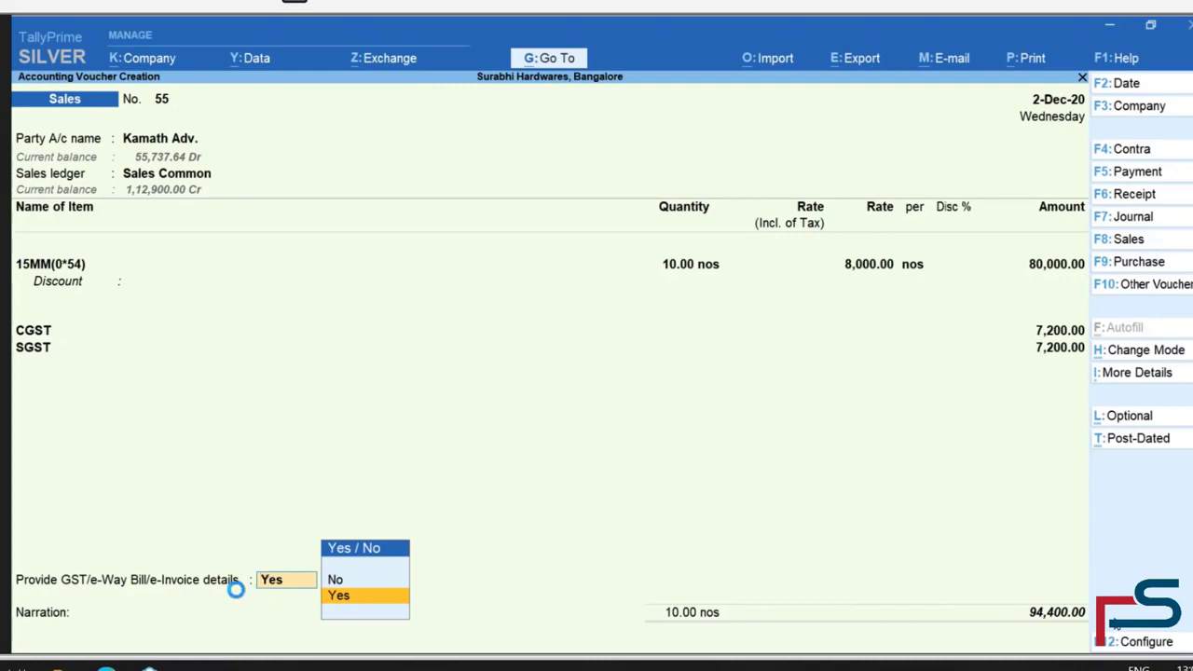
key("Return")
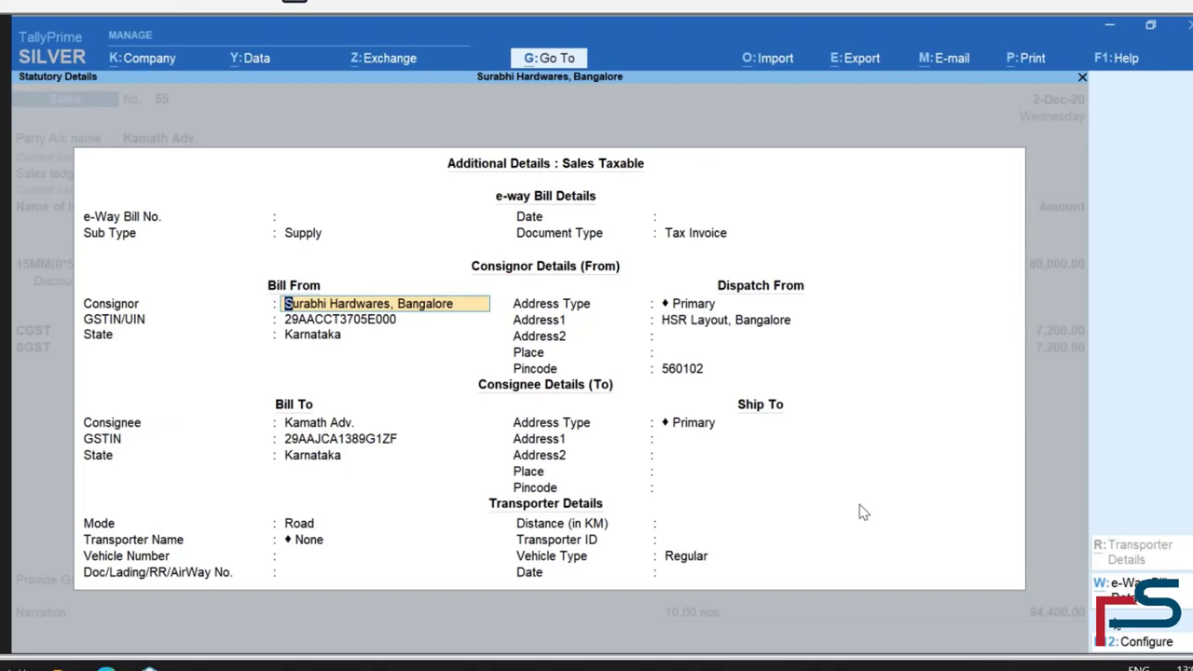
key("Return")
key("Return")
key("Return")
key("Return")
key("Return")
key("Return")
key("Return")
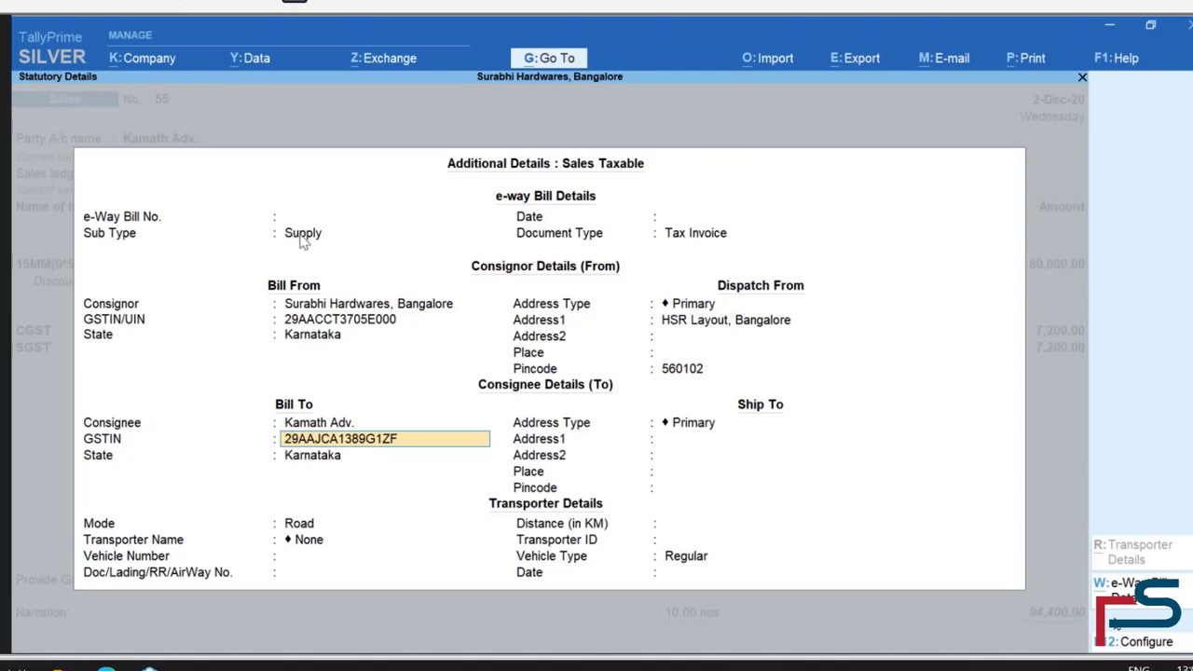
left_click(710, 239)
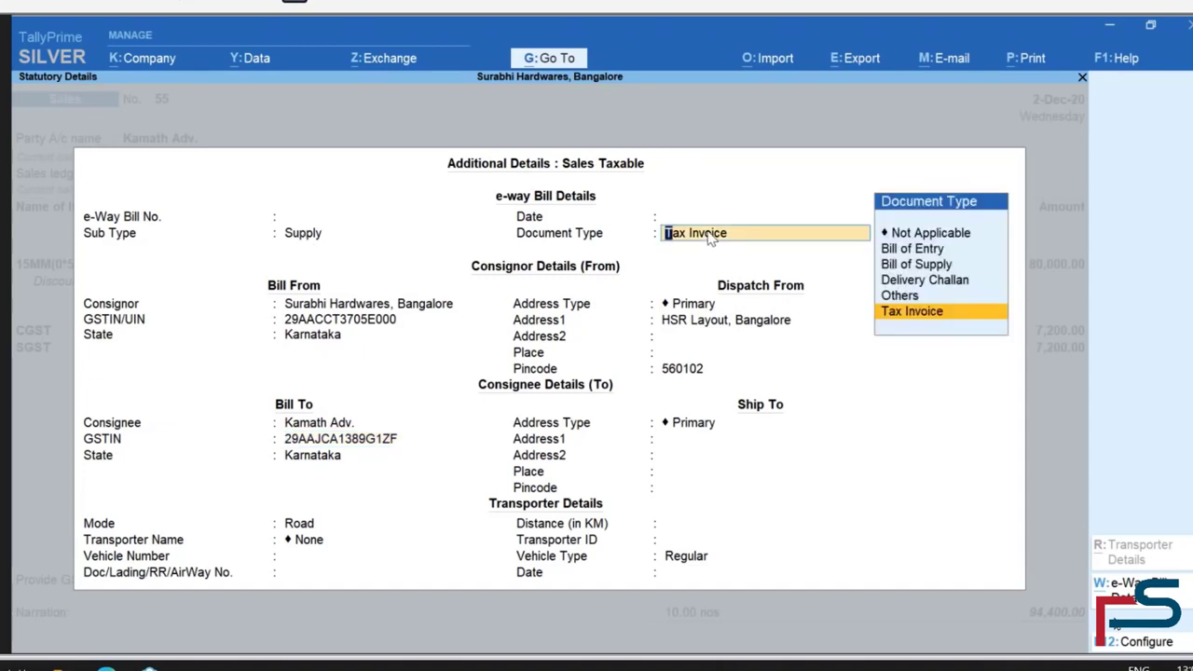
key("Return")
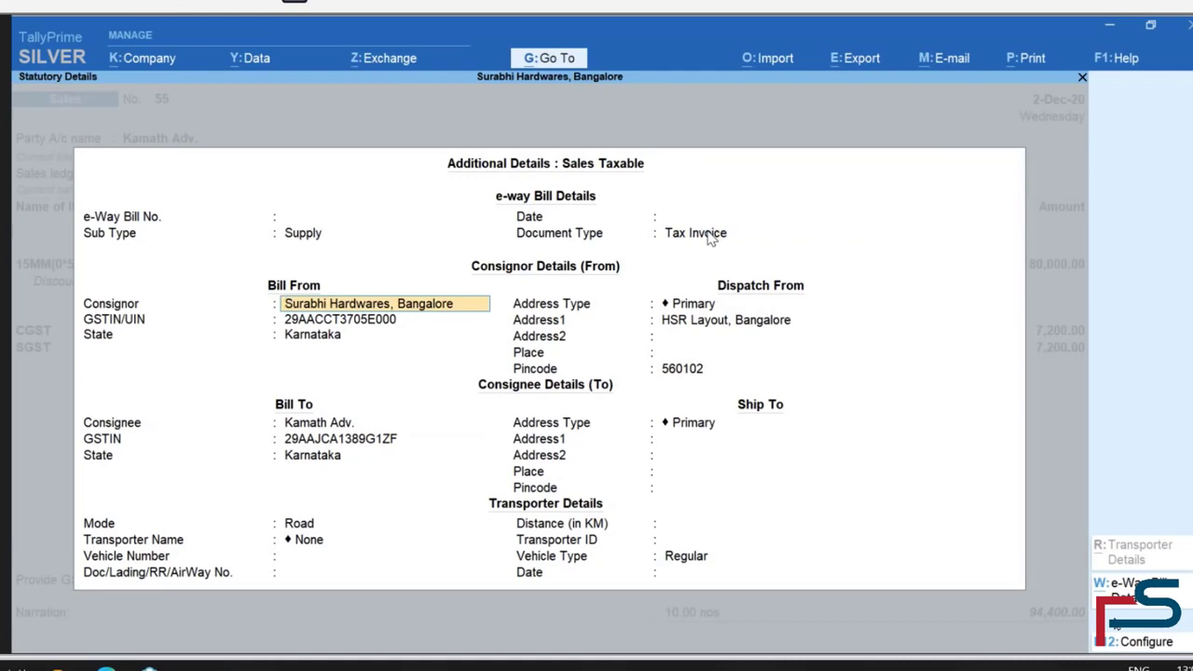
Accept the default consignor, consignee and transporter details in the e-way bill form
key("Return")
key("Return")
key("Return")
key("Return")
key("Return")
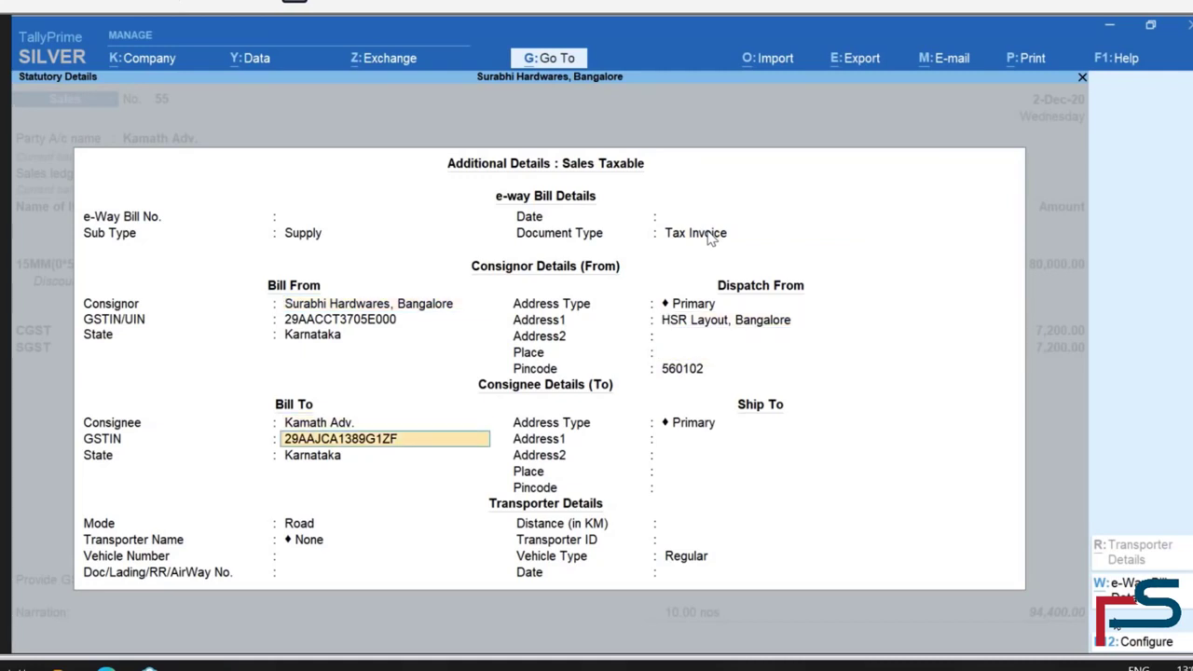
key("Return")
key("Return")
key("Return")
key("Return")
key("Return")
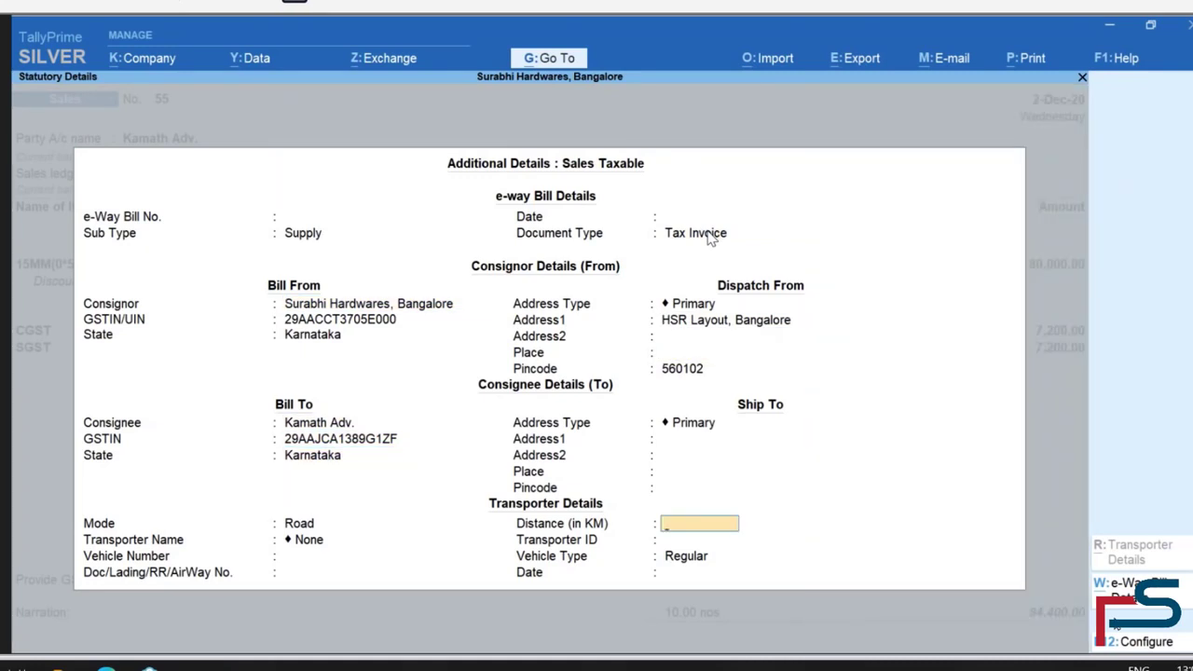
key("Return")
key("Return")
key("Return")
key("Return")
key("Return")
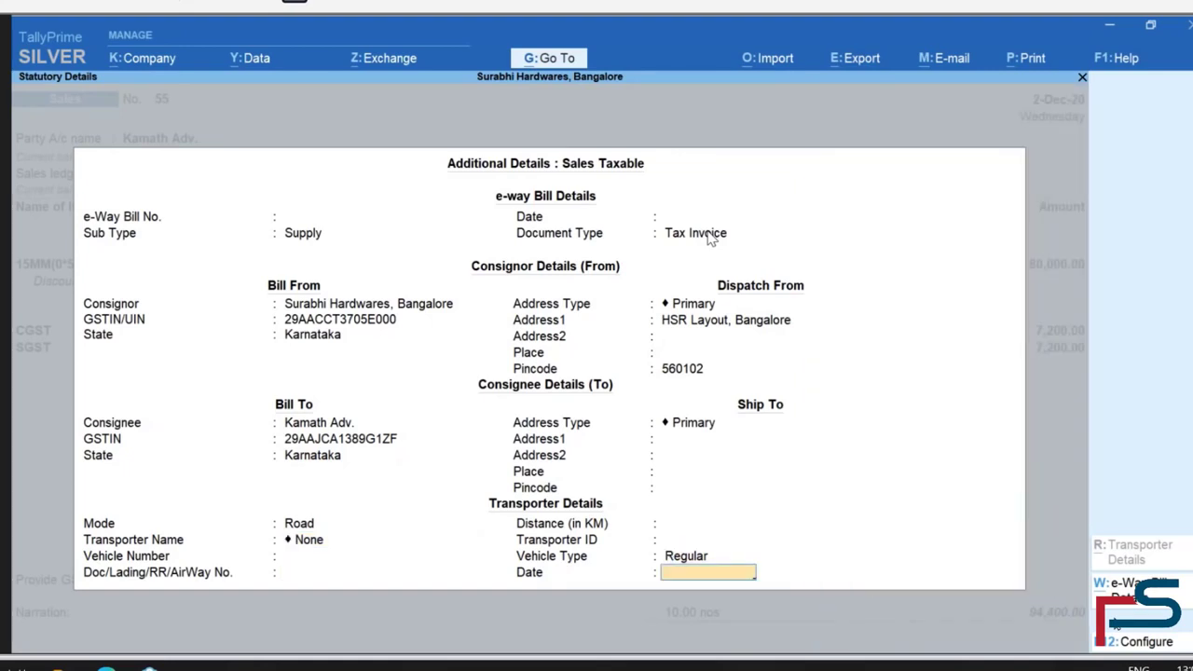
key("Return")
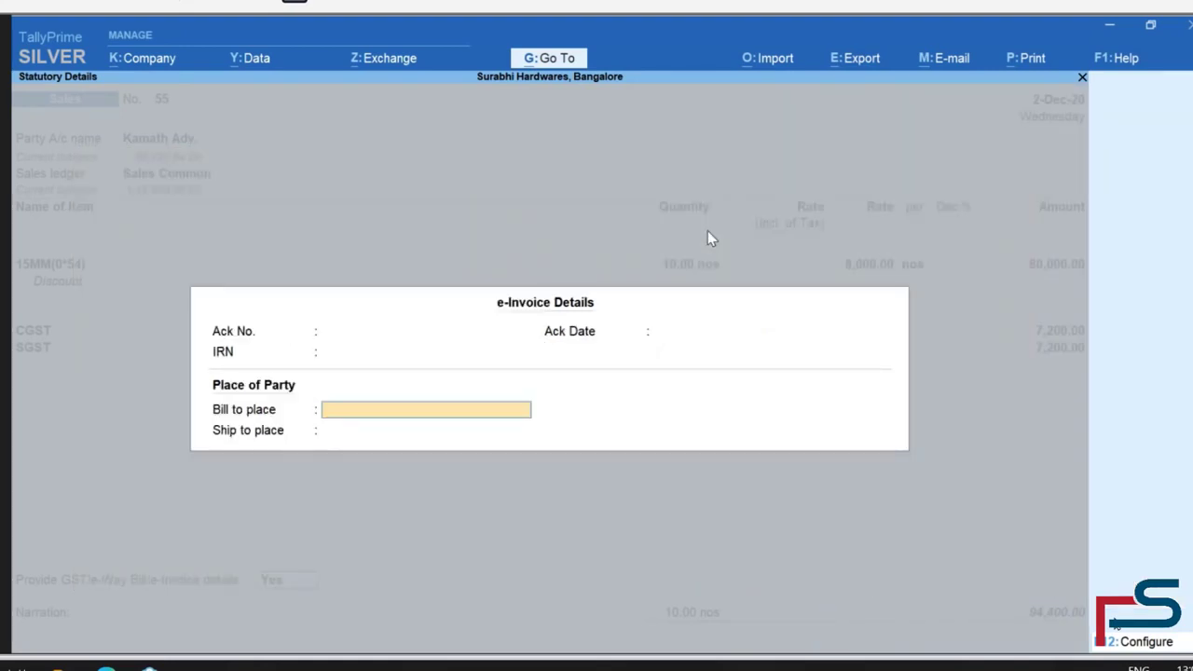
Set the e-Invoice bill-to place to Bangalore and the ship-to place to Hubbali
type("Bangalore")
key("Return")
type("Hubbali")
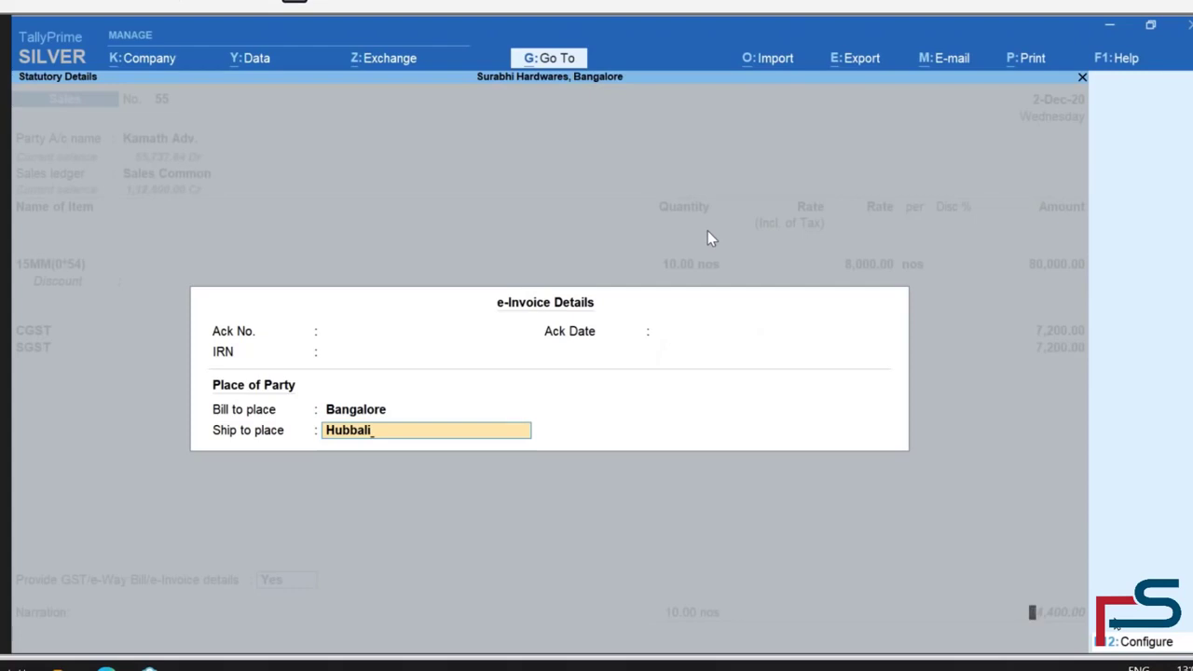
key("Return")
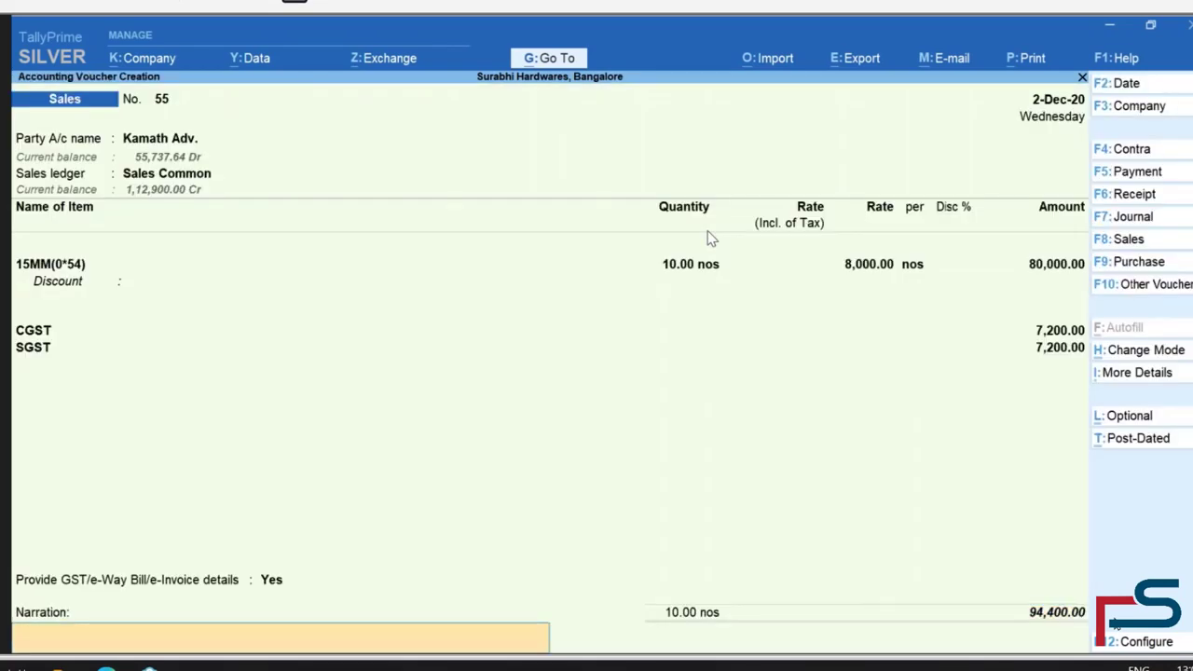
Leave the narration blank, accept the sales voucher and proceed with generating its e-Invoice and e-Way bill
key("Return")
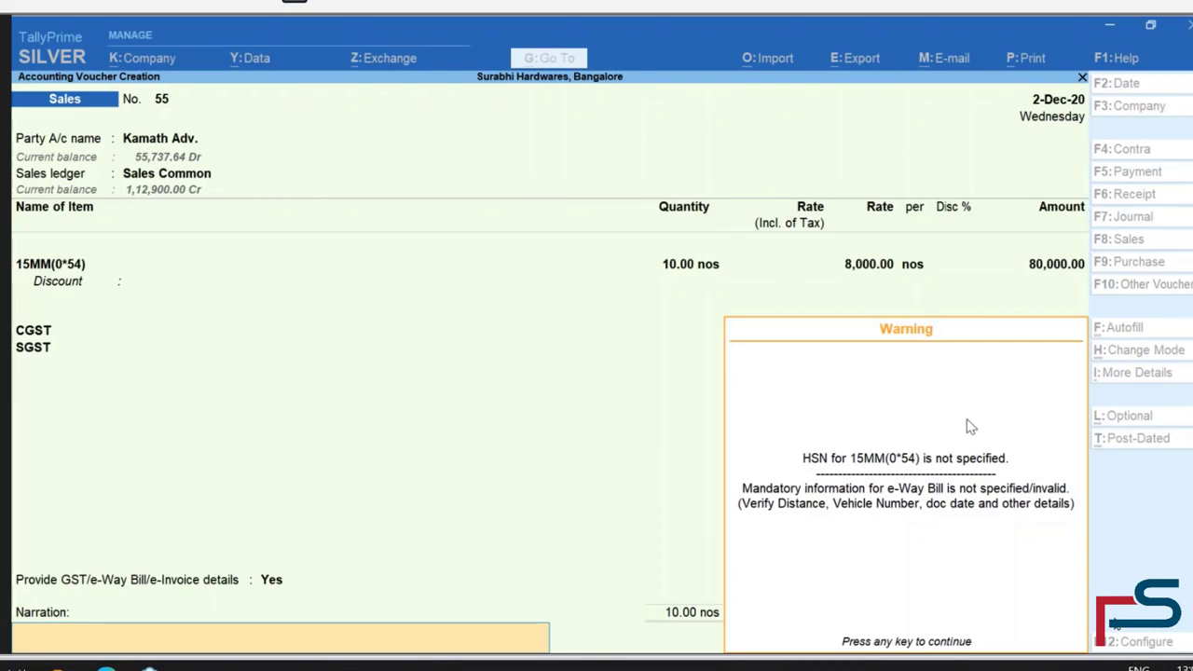
key("Return")
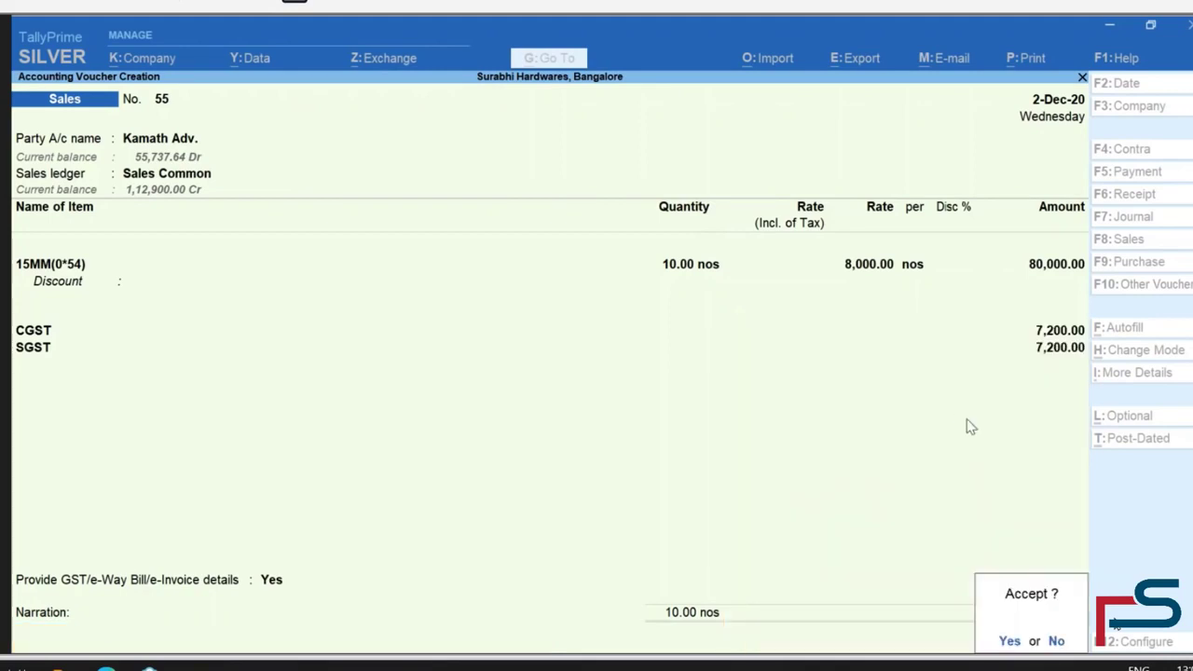
key("Return")
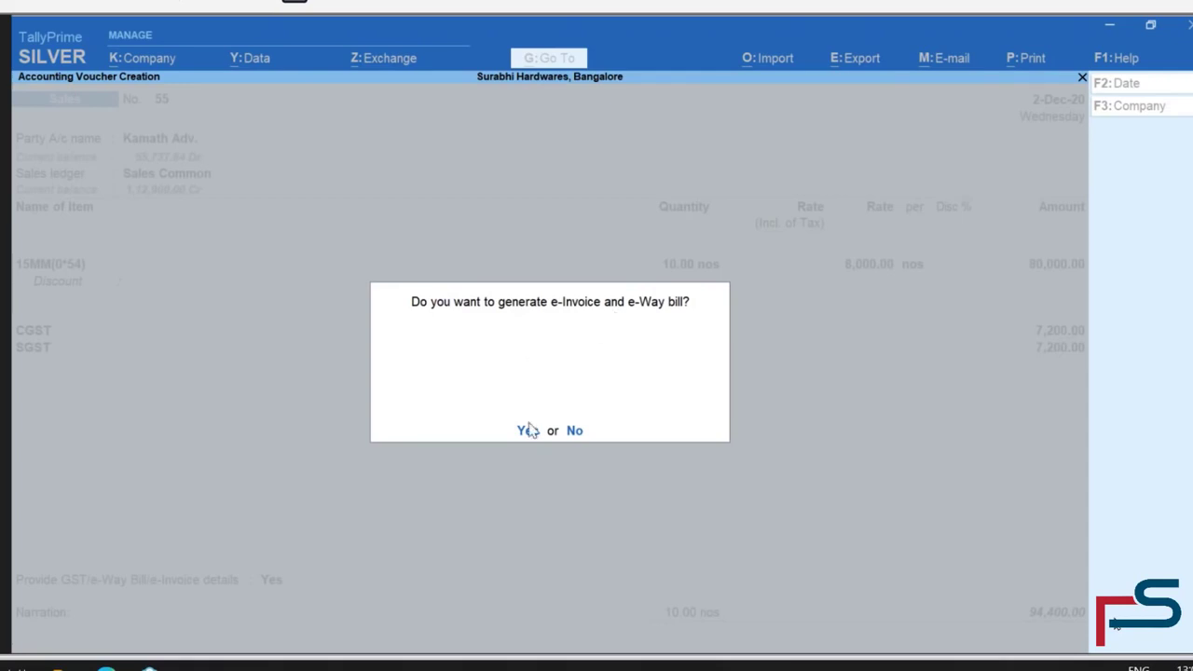
key("Return")
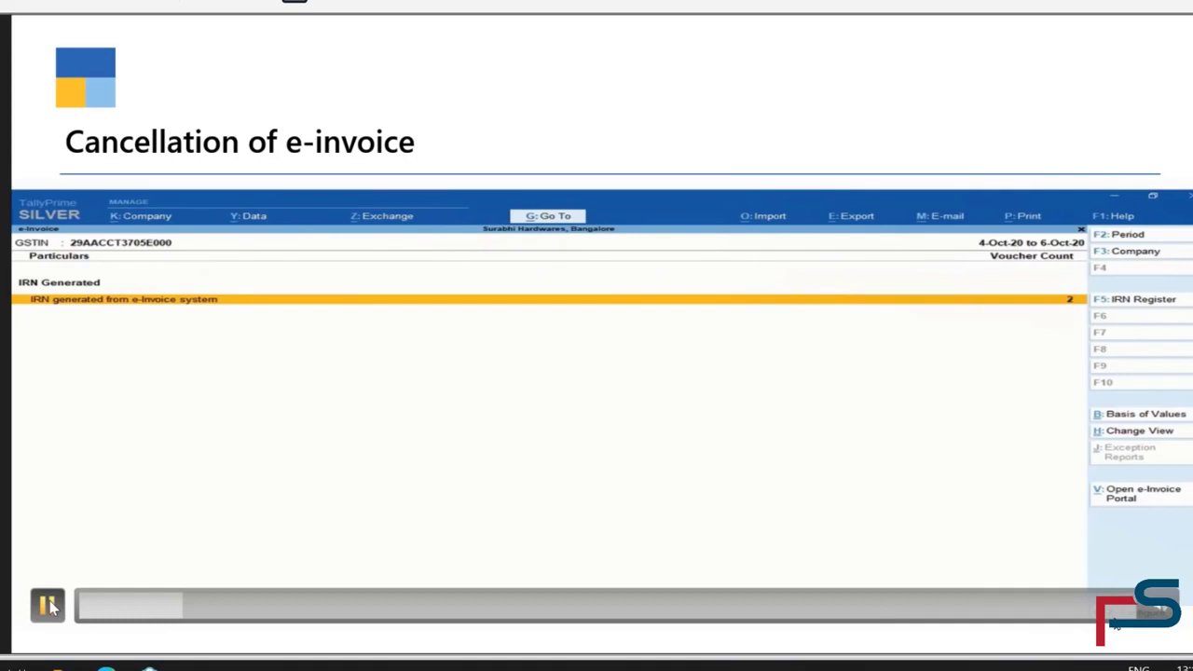
left_click(49, 605)
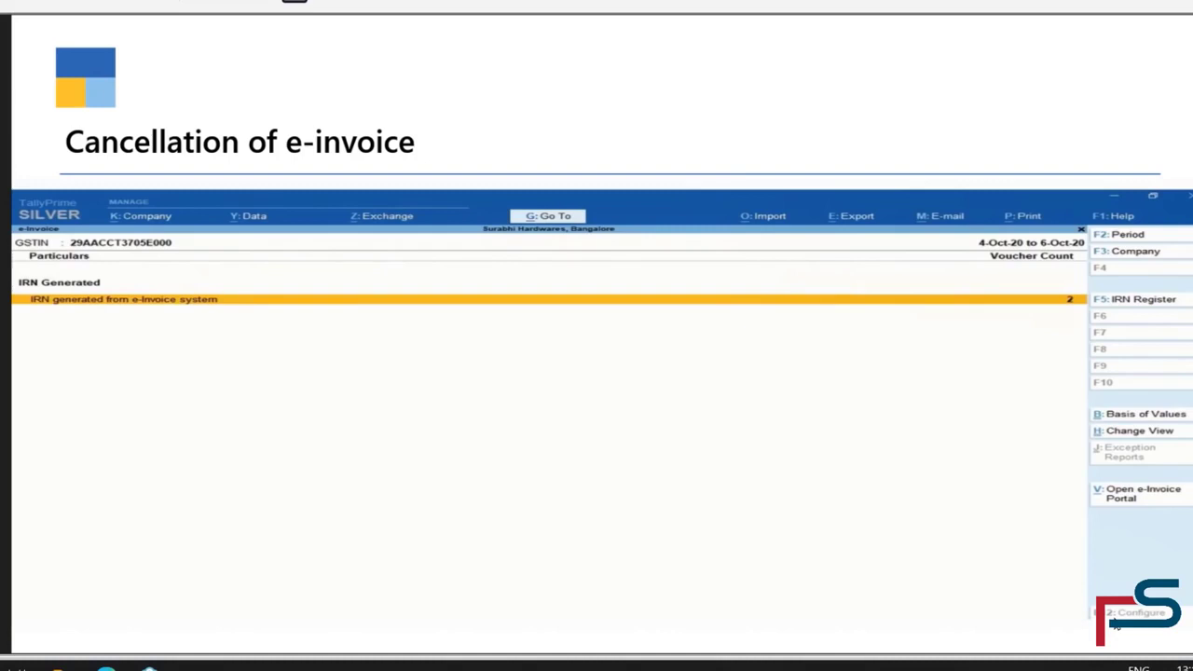
mouse_move(122, 280)
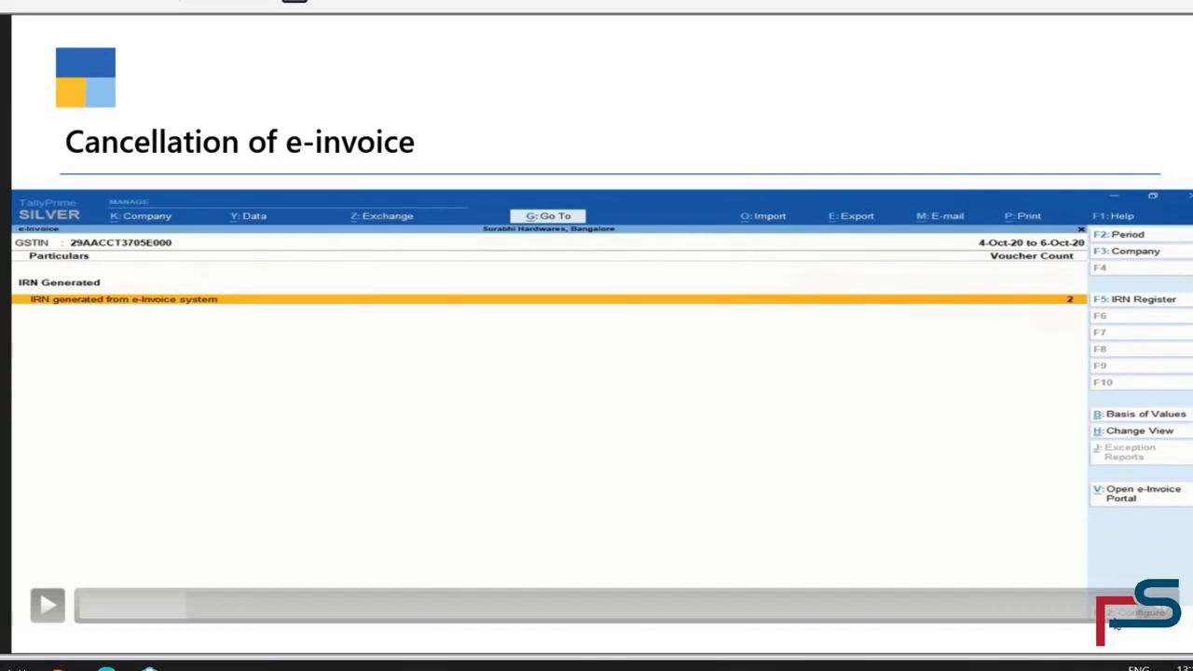
left_click(49, 608)
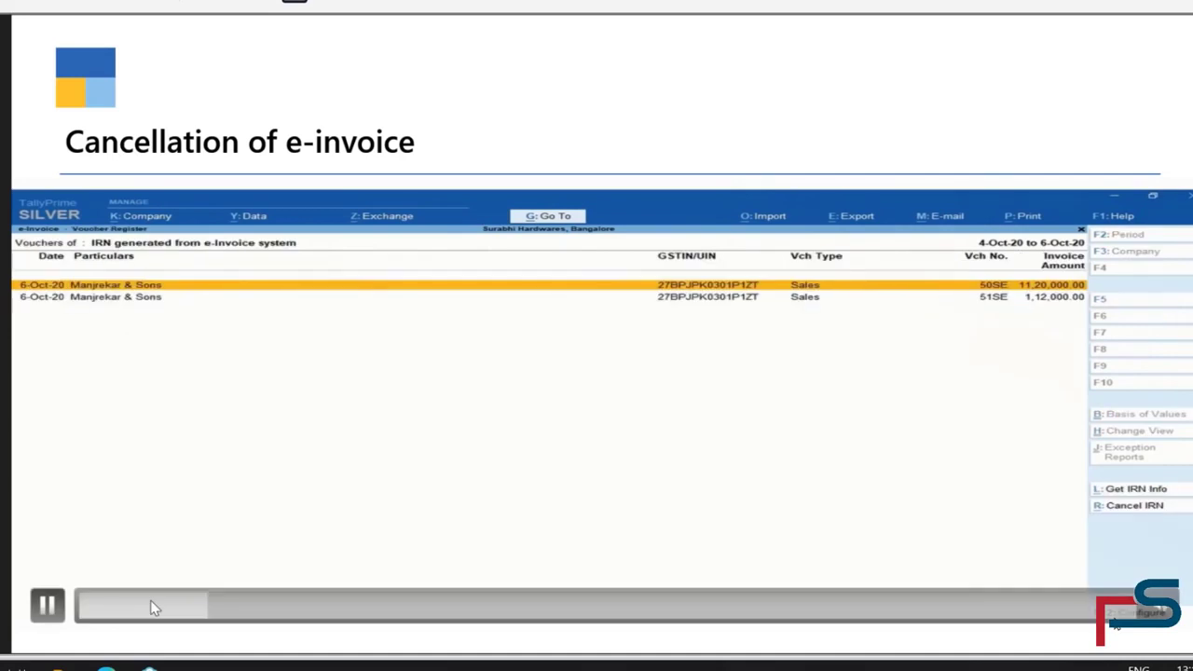
Cancel the IRN of the 11,20,000.00 Manjrekar & Sons sales voucher by marking the e-Invoice as cancelled
left_click(687, 307)
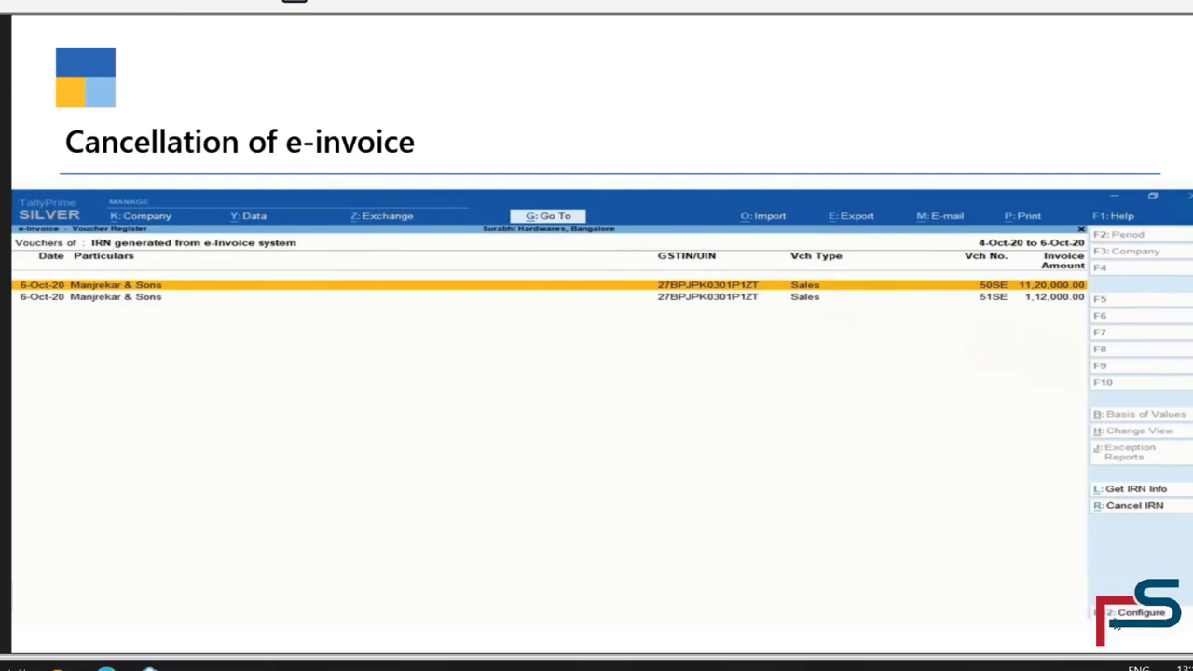
left_click(876, 501)
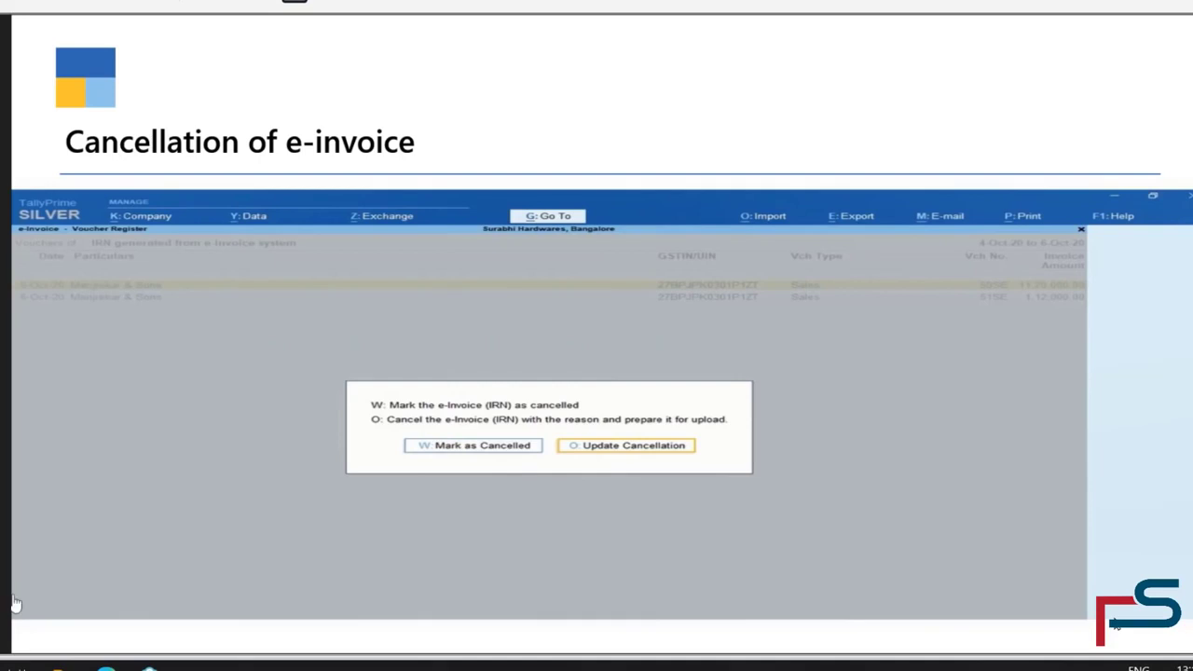
left_click(466, 456)
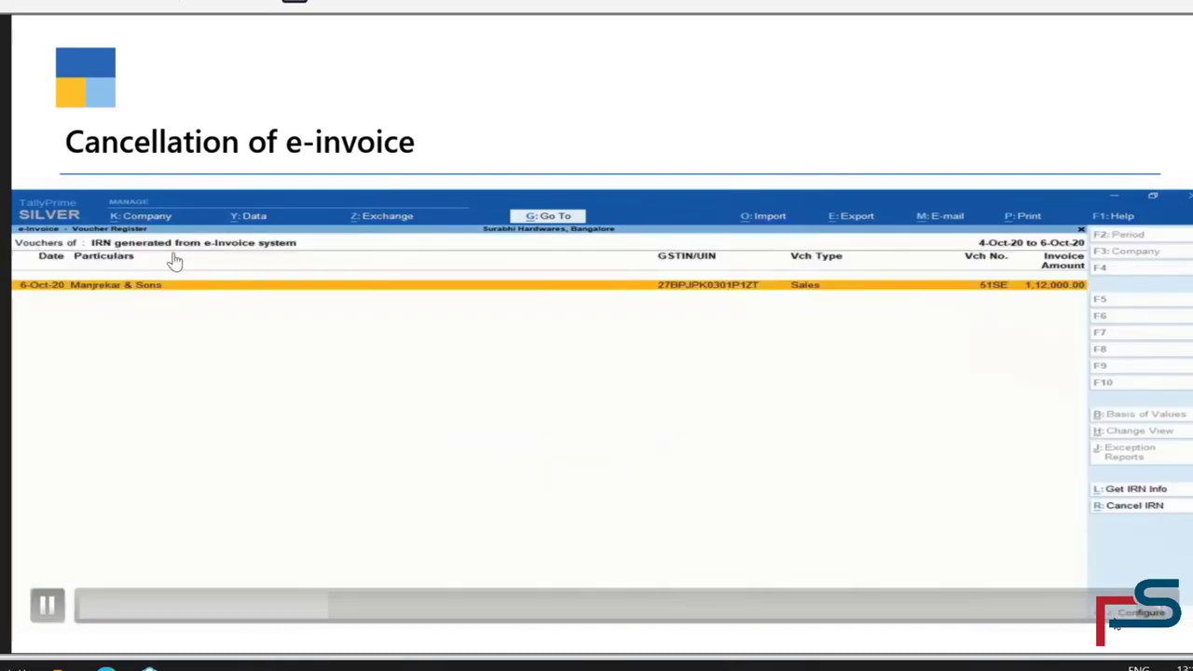
Return to the e-Invoice report, open the vouchers marked as IRN cancelled and show the cancelled voucher's IRN in the detailed view
key("Escape")
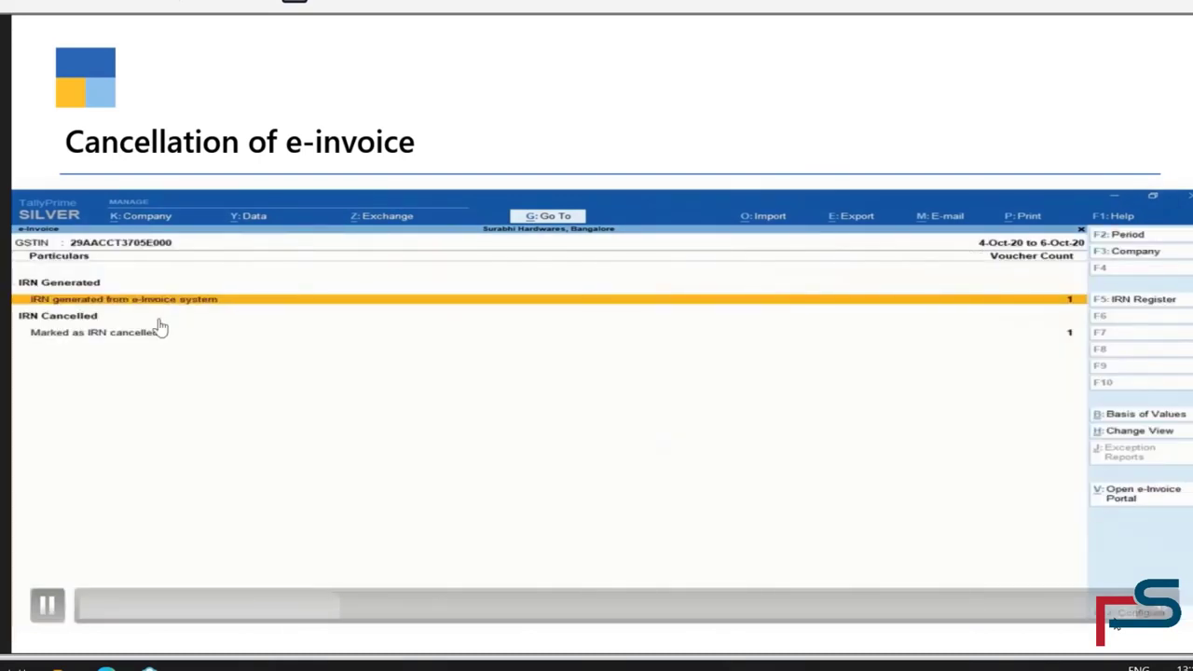
left_click(76, 335)
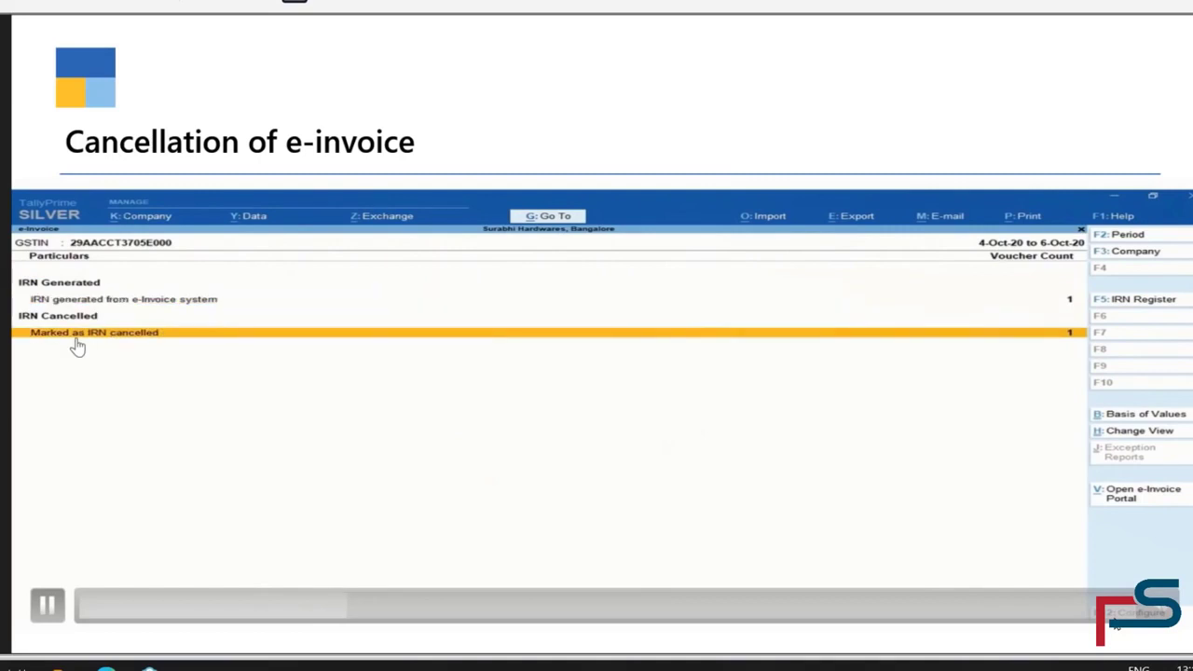
left_click(133, 340)
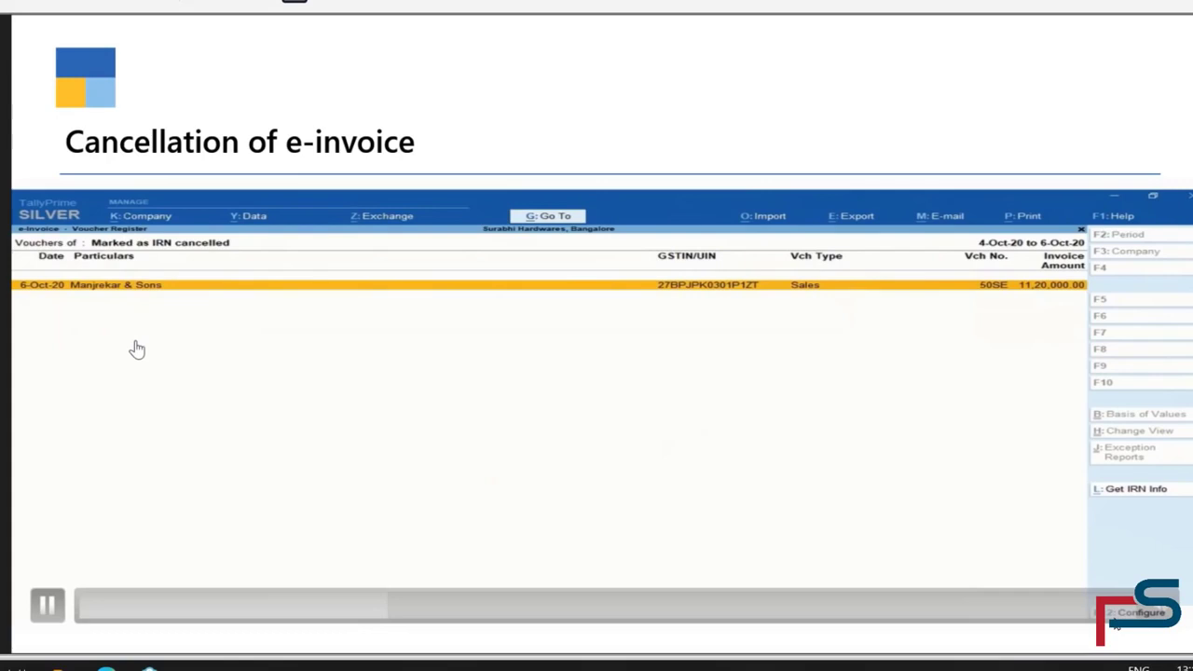
key("alt+F5")
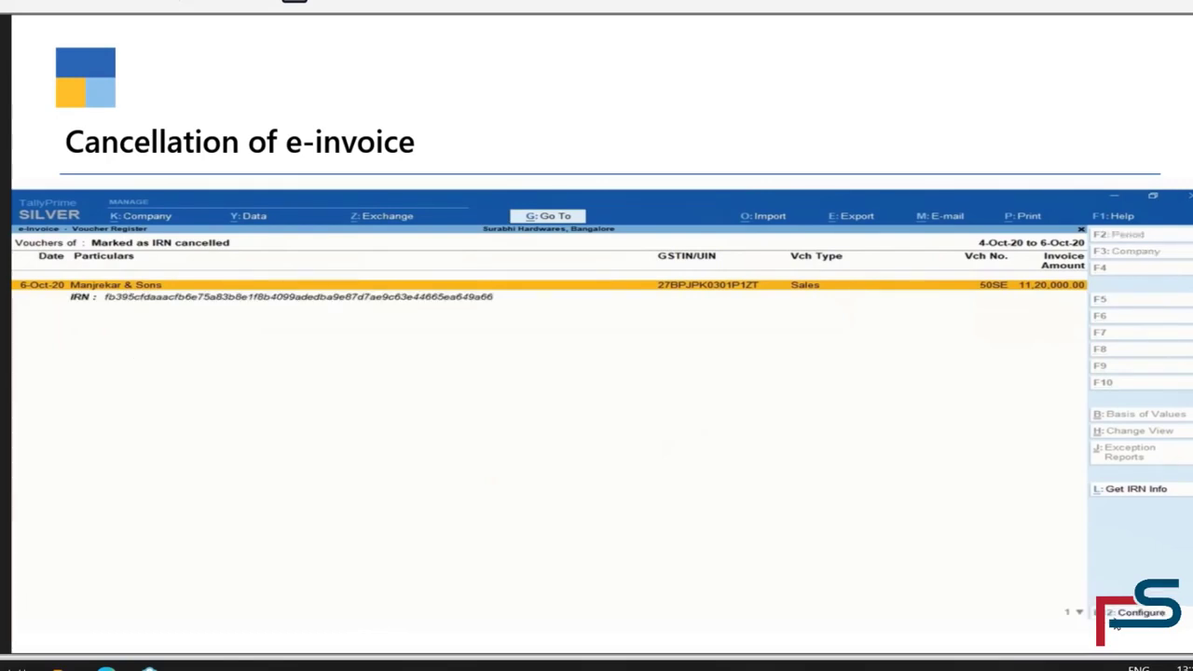
Cancel the IRN of the 1,12,000.00 Manjrekar & Sons sales voucher with reason 2 - Data Entry Mistake and the remarks Invalid Data
key("Escape")
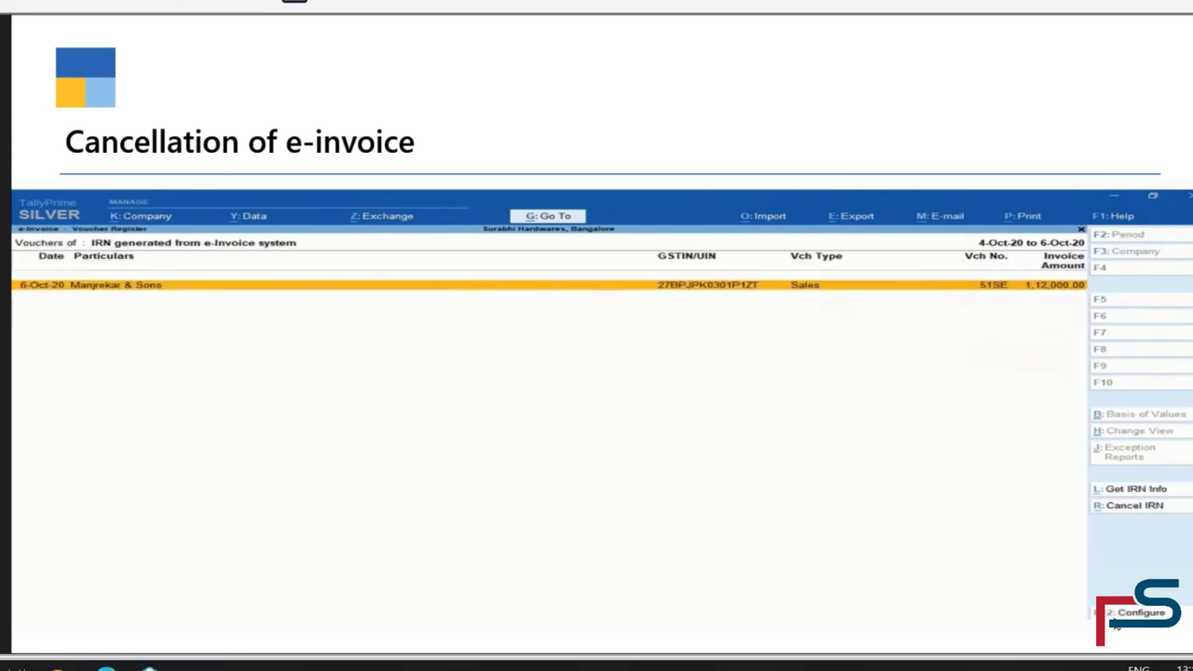
mouse_move(1146, 516)
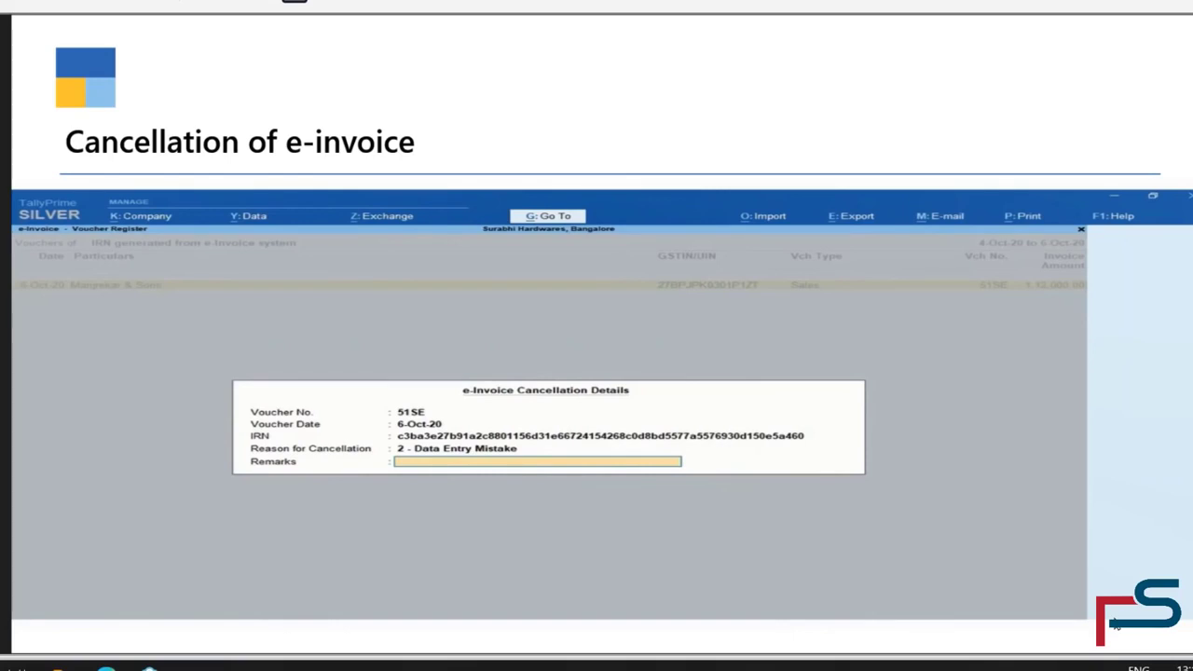
left_click(450, 459)
type("Invalid Data")
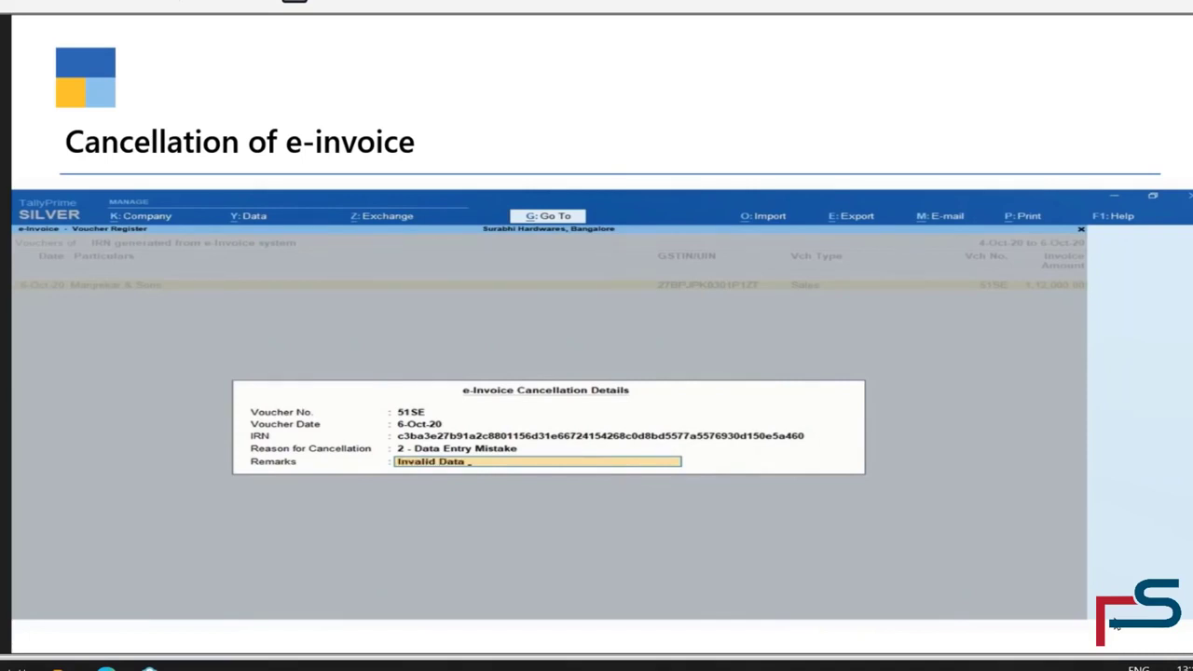
key("Return")
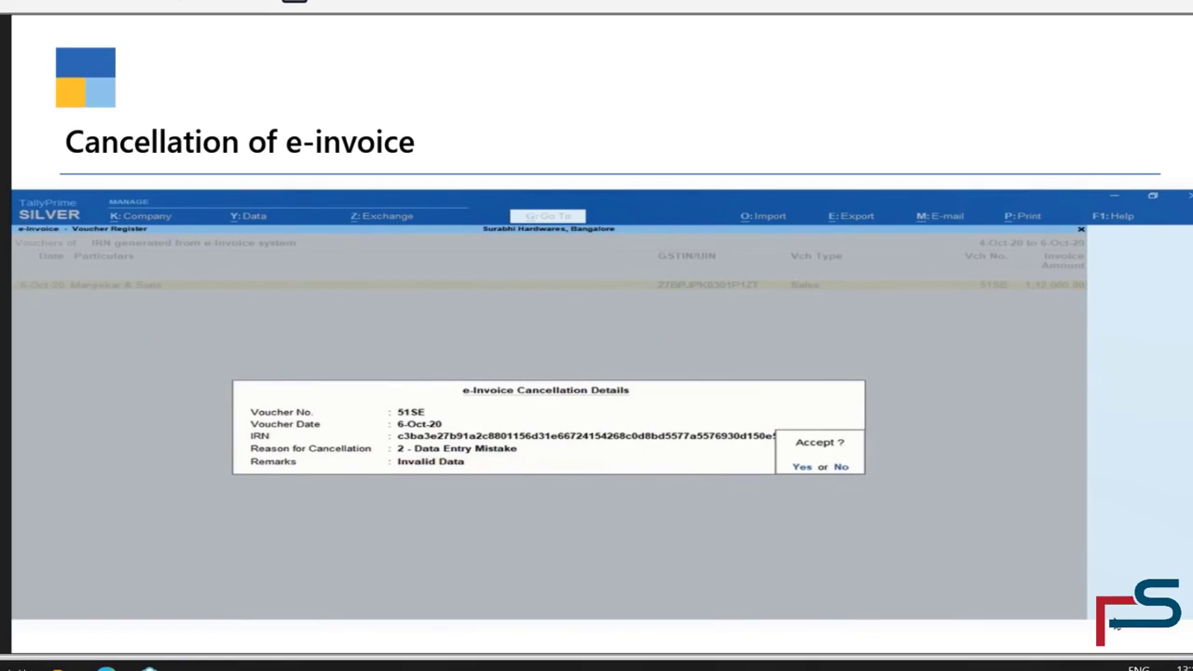
key("y")
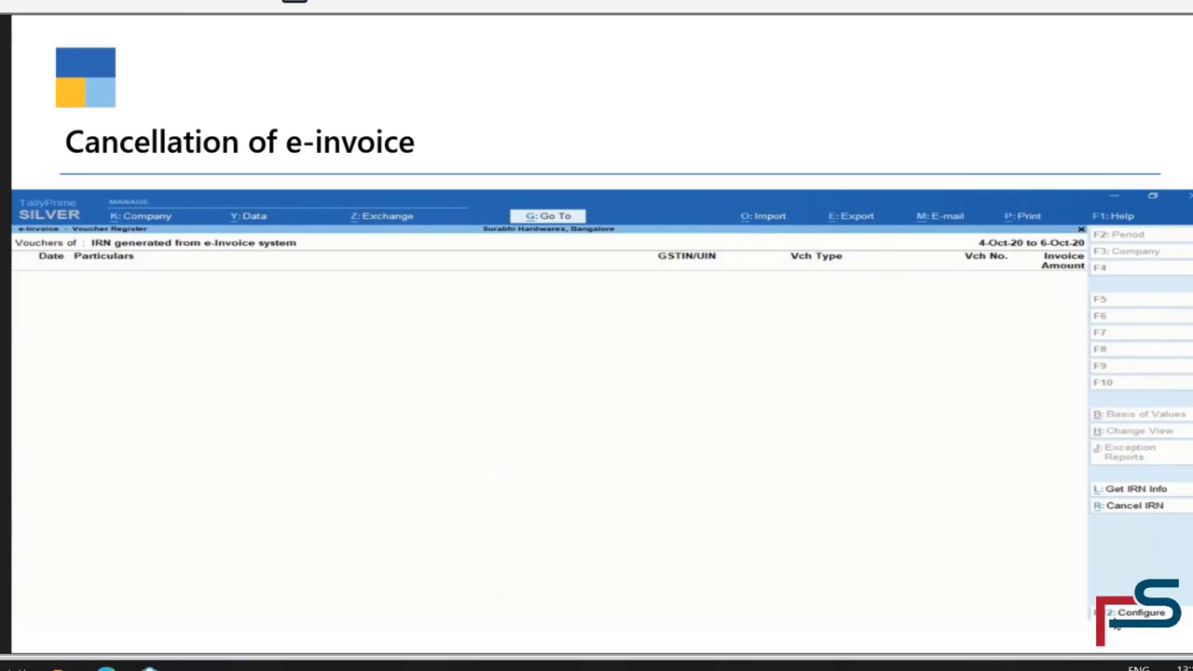
mouse_move(126, 371)
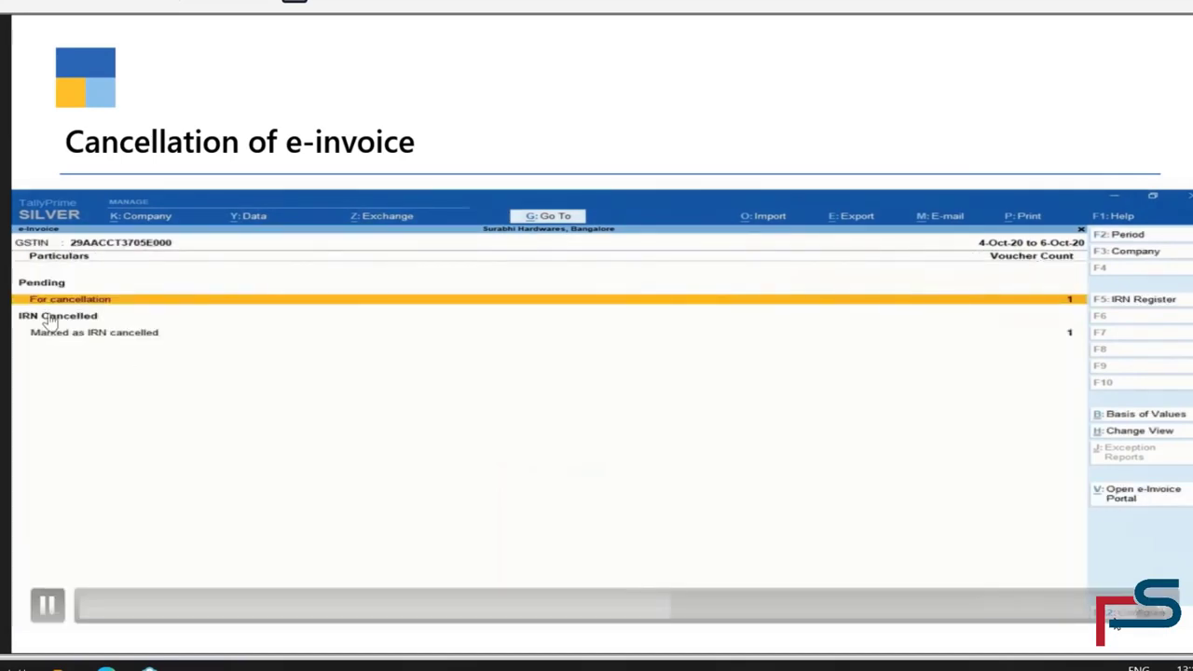
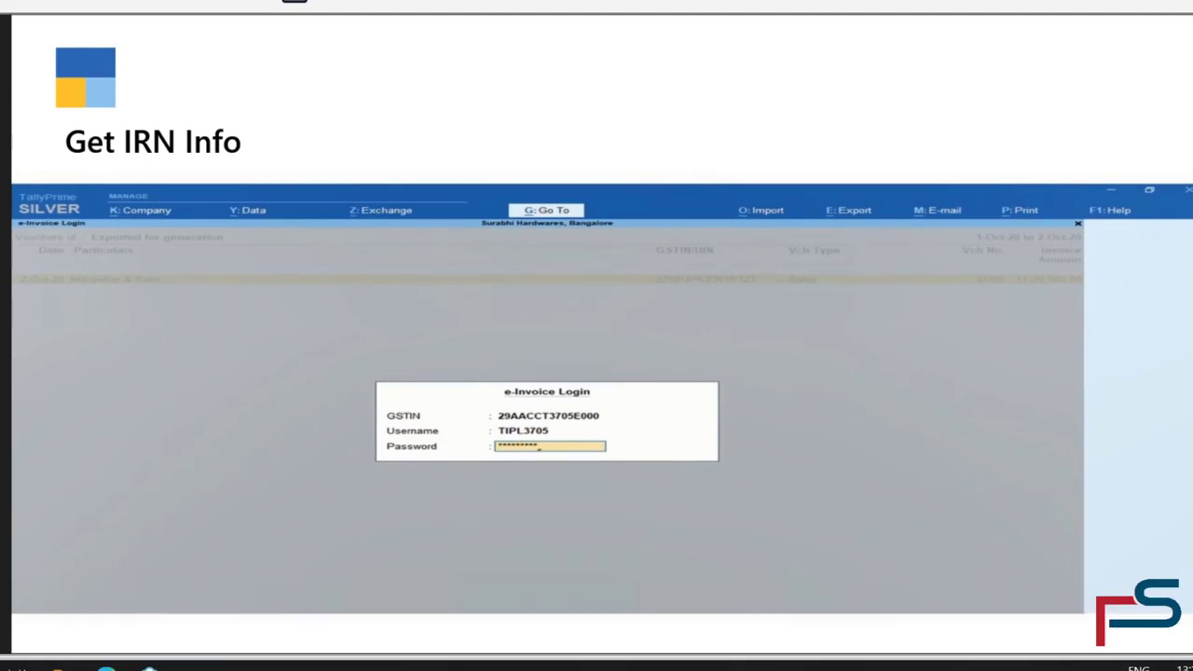
mouse_move(246, 568)
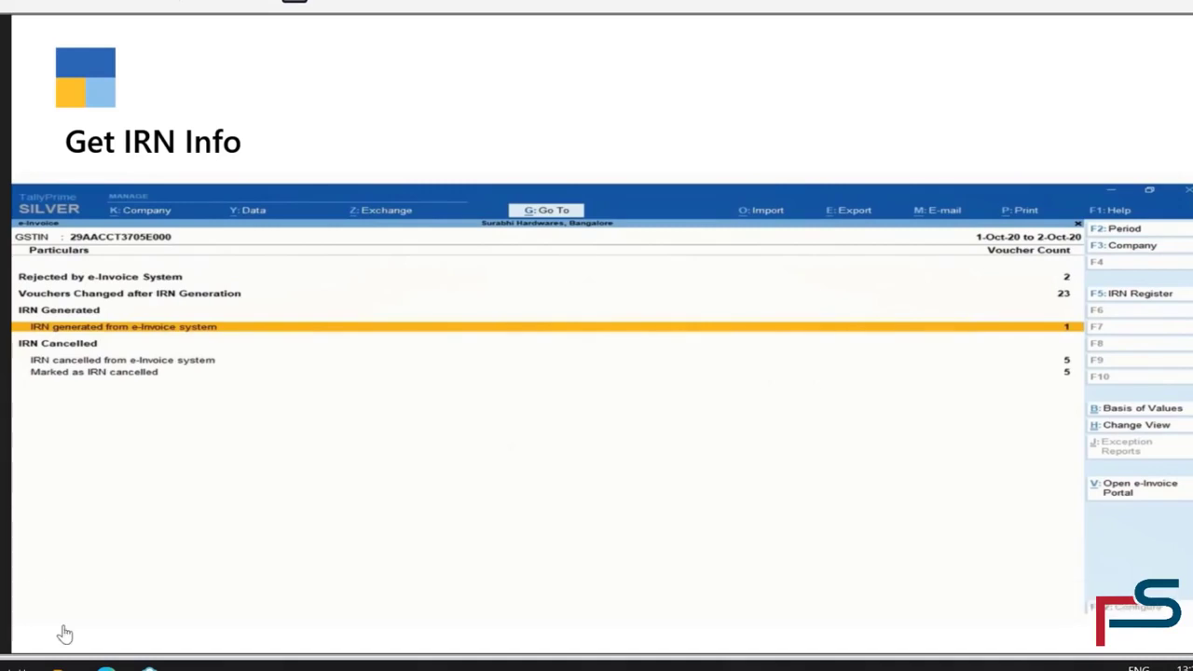
mouse_move(49, 614)
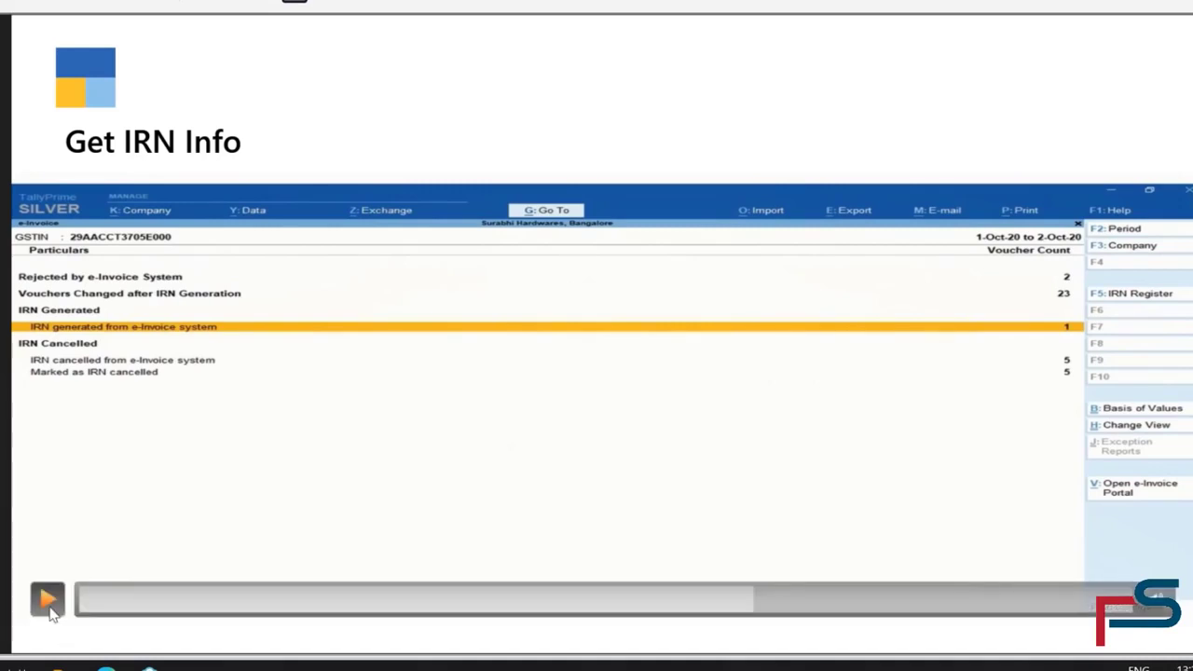
left_click(48, 610)
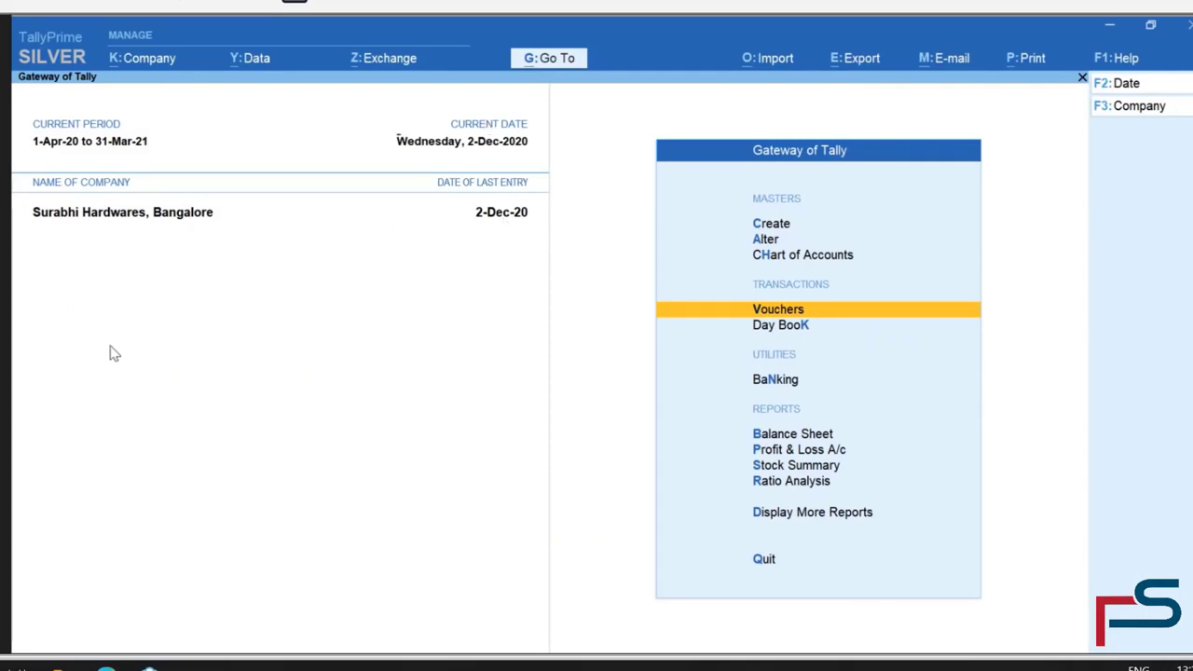
Find and open the e-Invoice report through the report search, and close it again
key("alt+g")
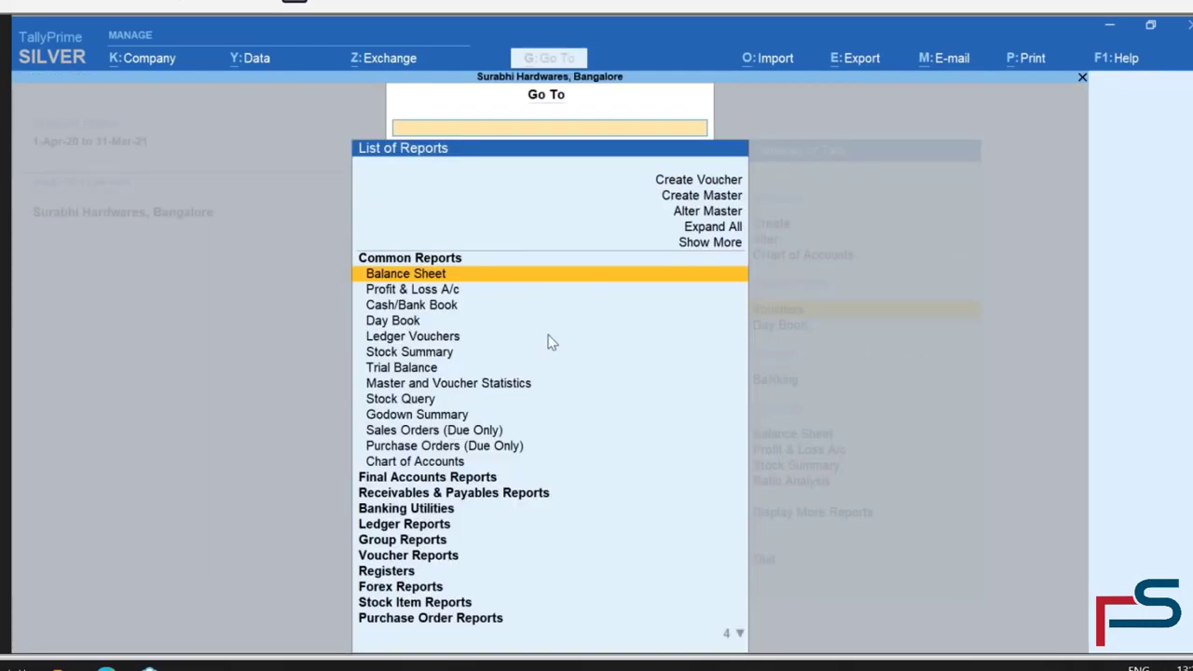
type("E")
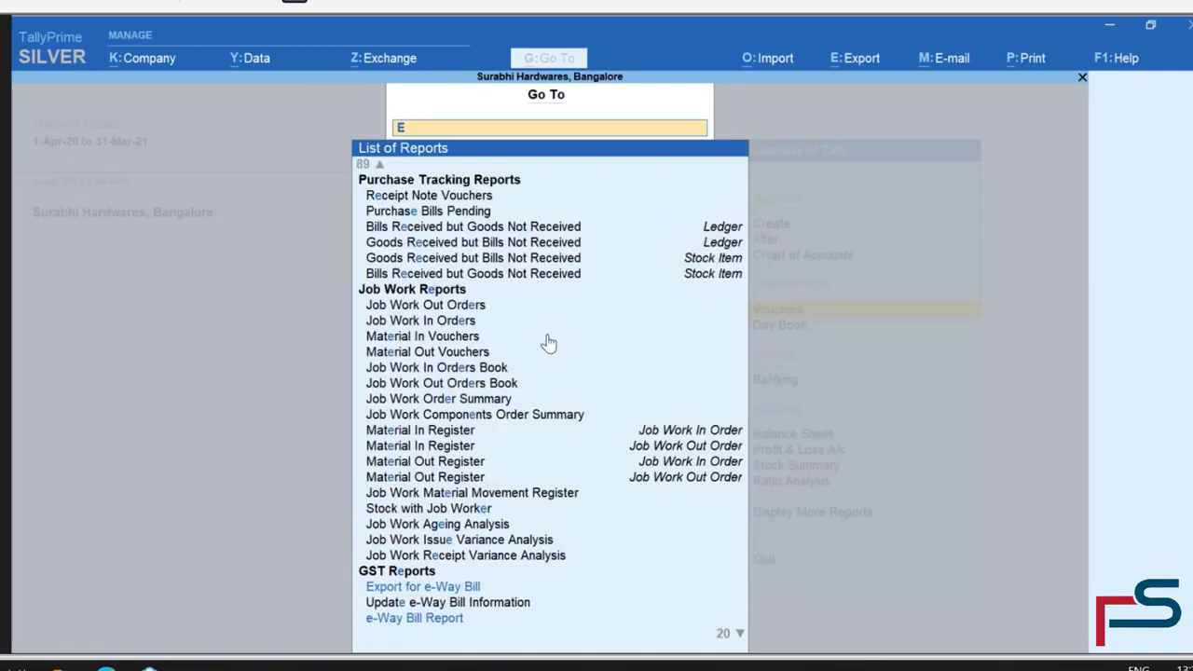
type("in")
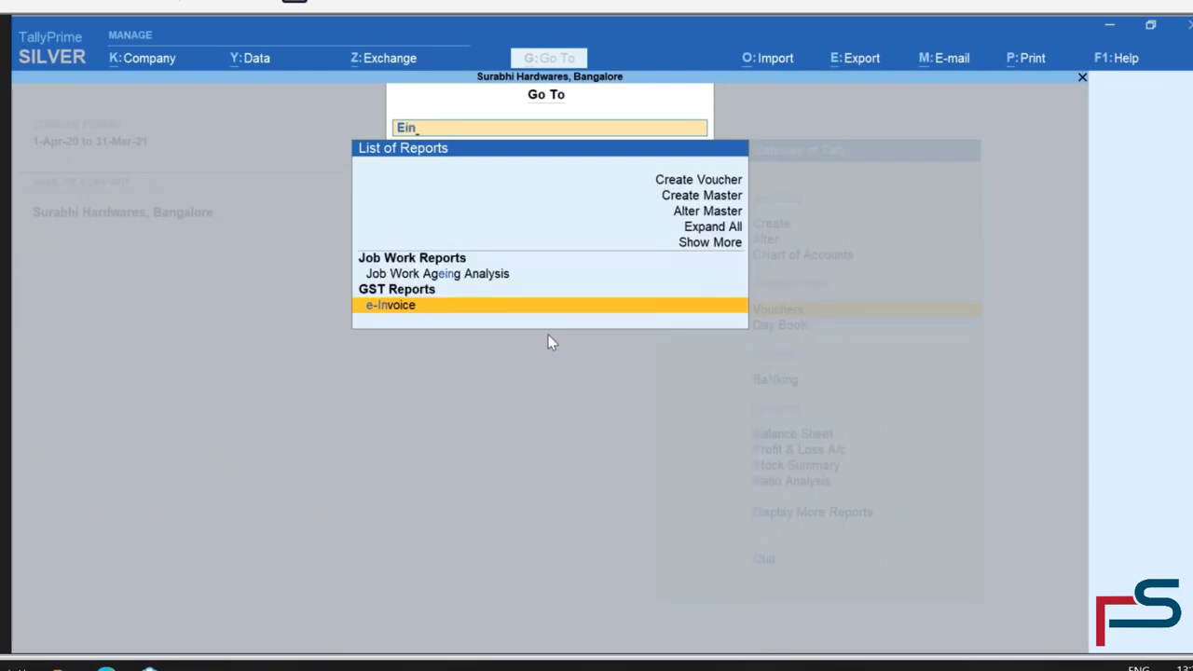
key("Return")
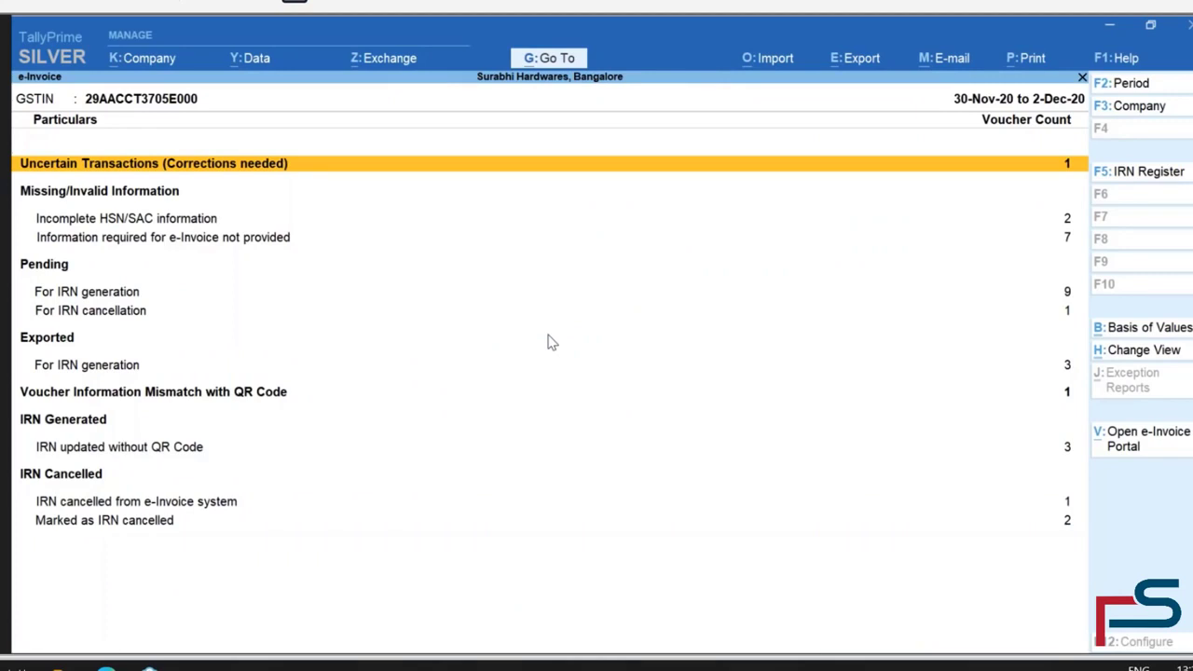
key("Escape")
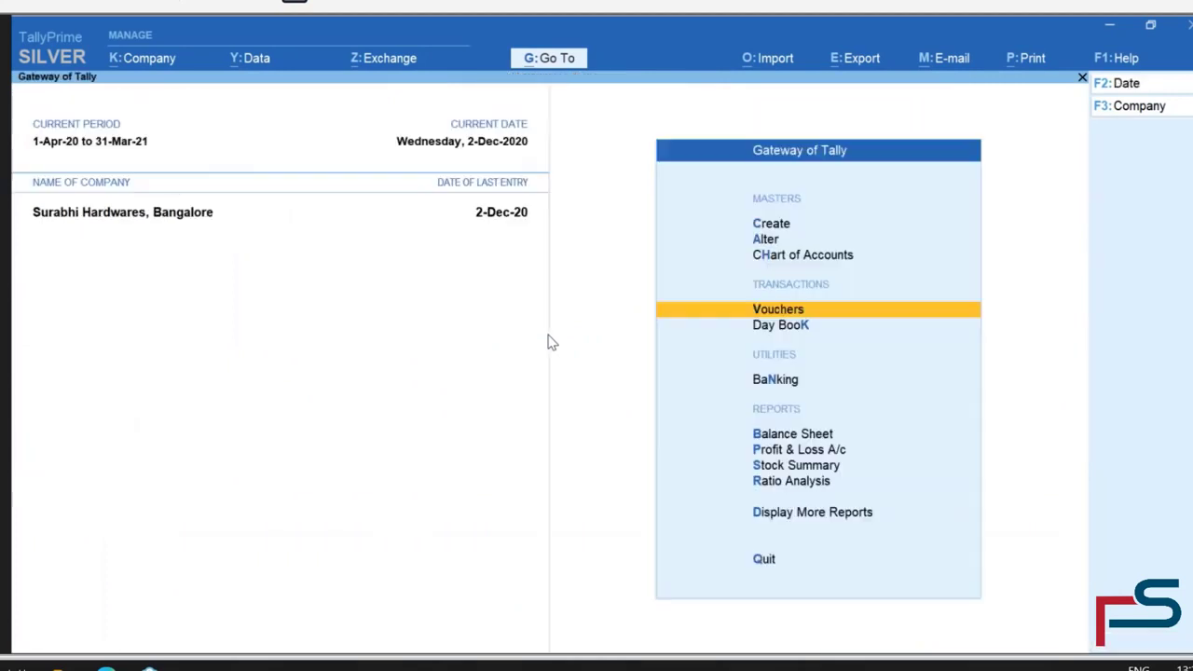
Open the e-Invoice report from the GST Reports under Display More Reports
key("d")
key("Down")
key("Down")
key("Down")
key("Down")
key("Down")
key("Down")
key("Down")
key("Down")
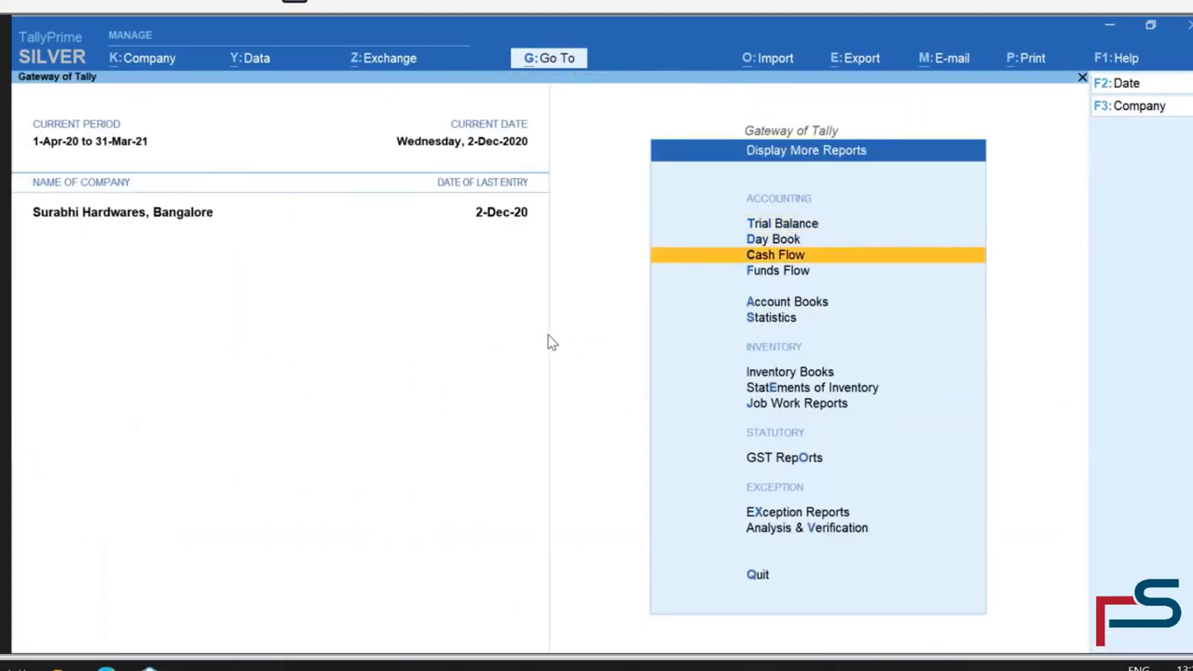
key("Down")
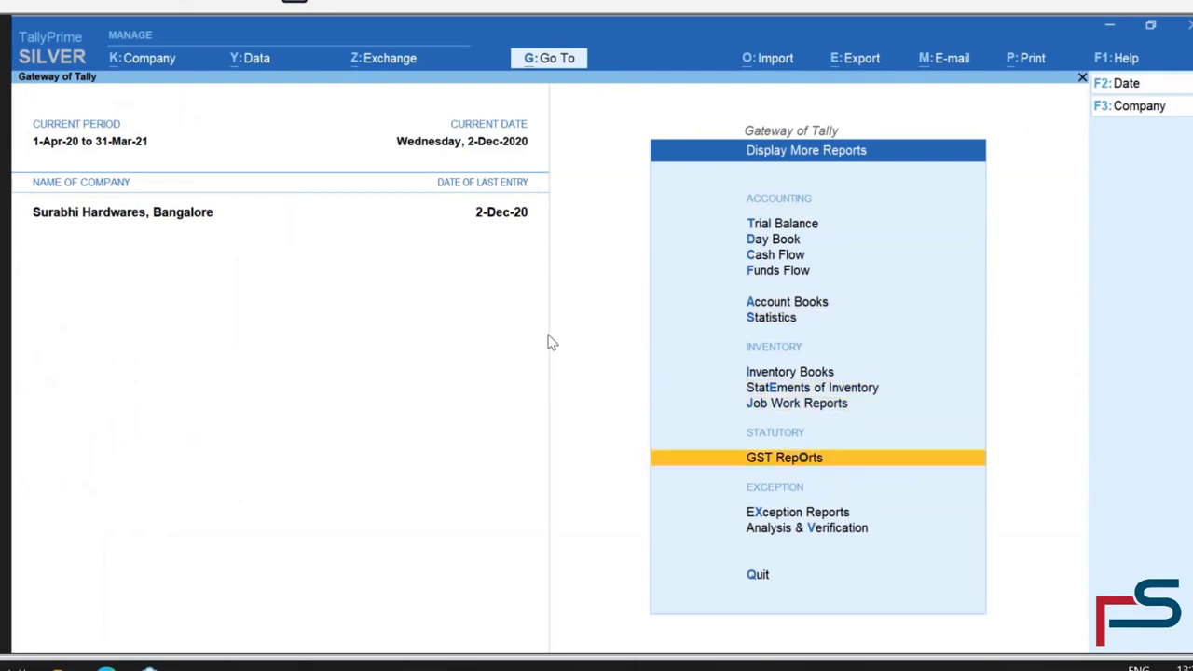
key("Return")
key("Down")
key("Down")
key("Down")
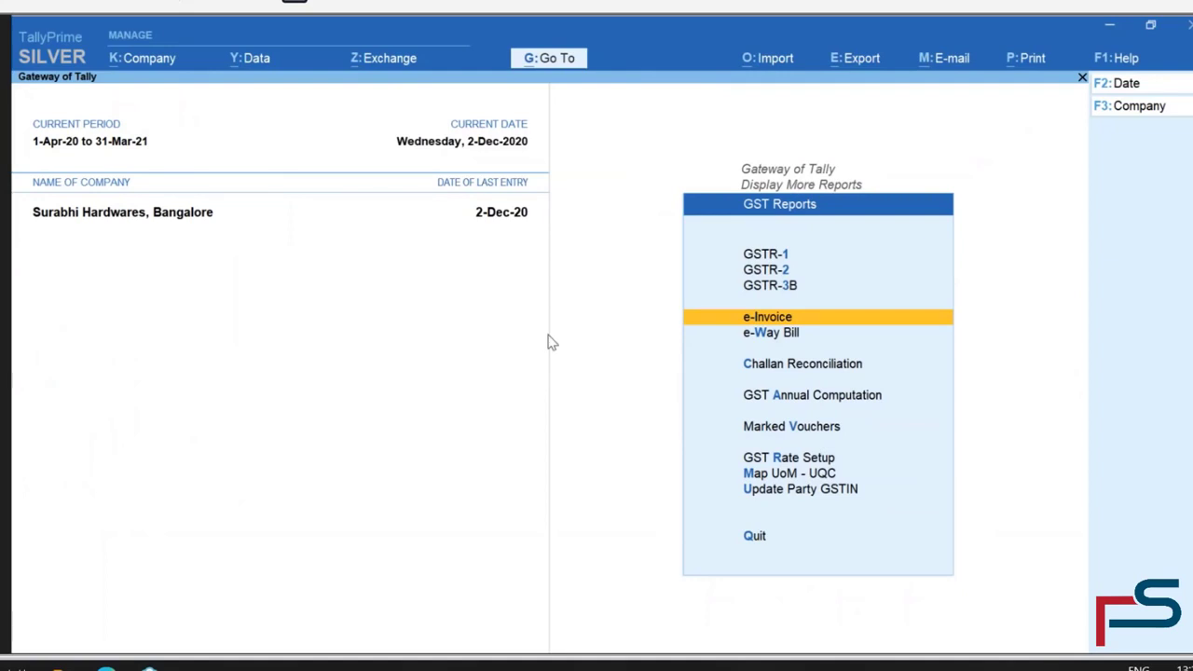
key("Return")
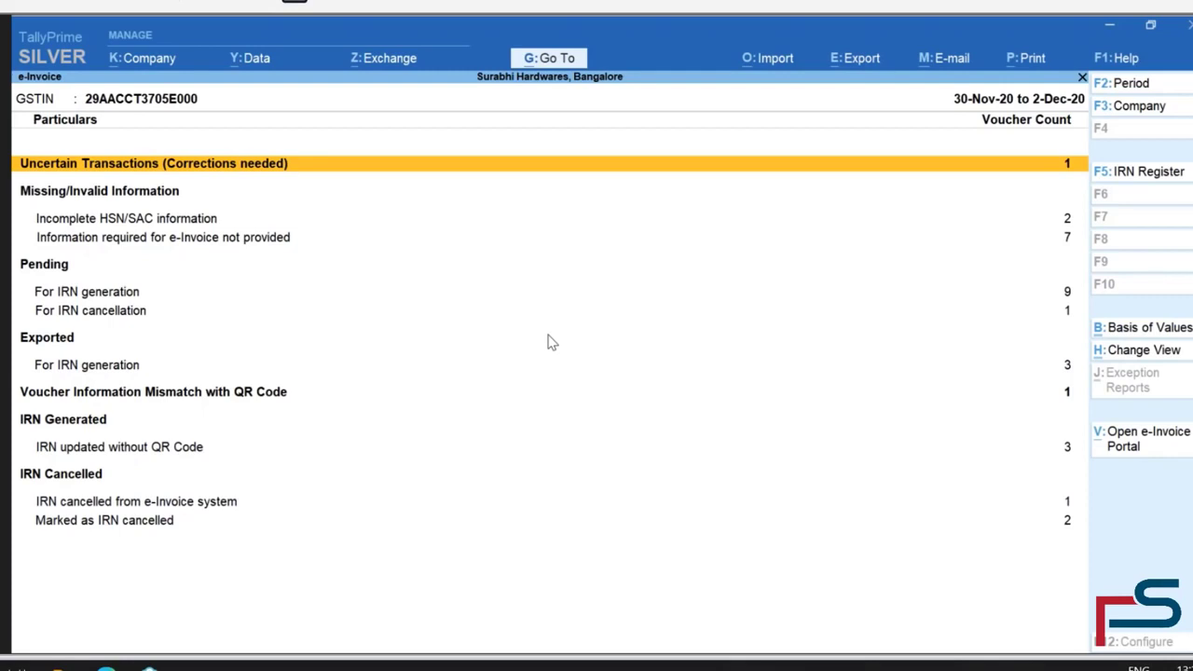
Examine the exceptions under Uncertain Transactions and the missing information, pending and exported categories of the e-Invoice report
left_click(222, 175)
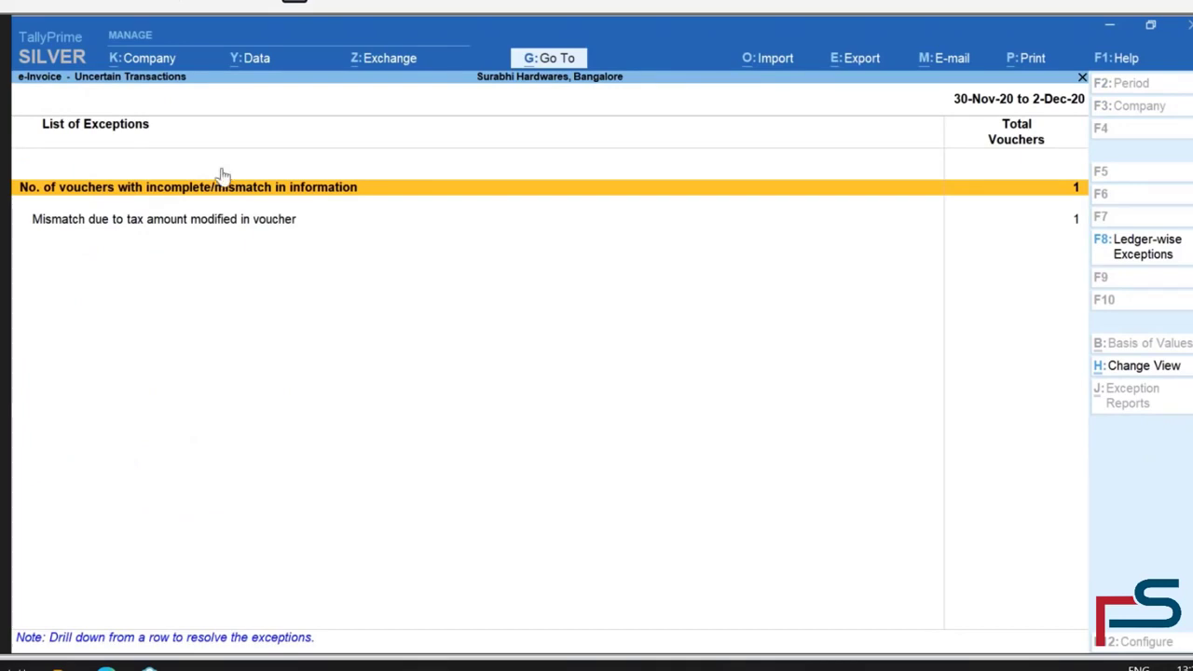
key("Escape")
key("Down")
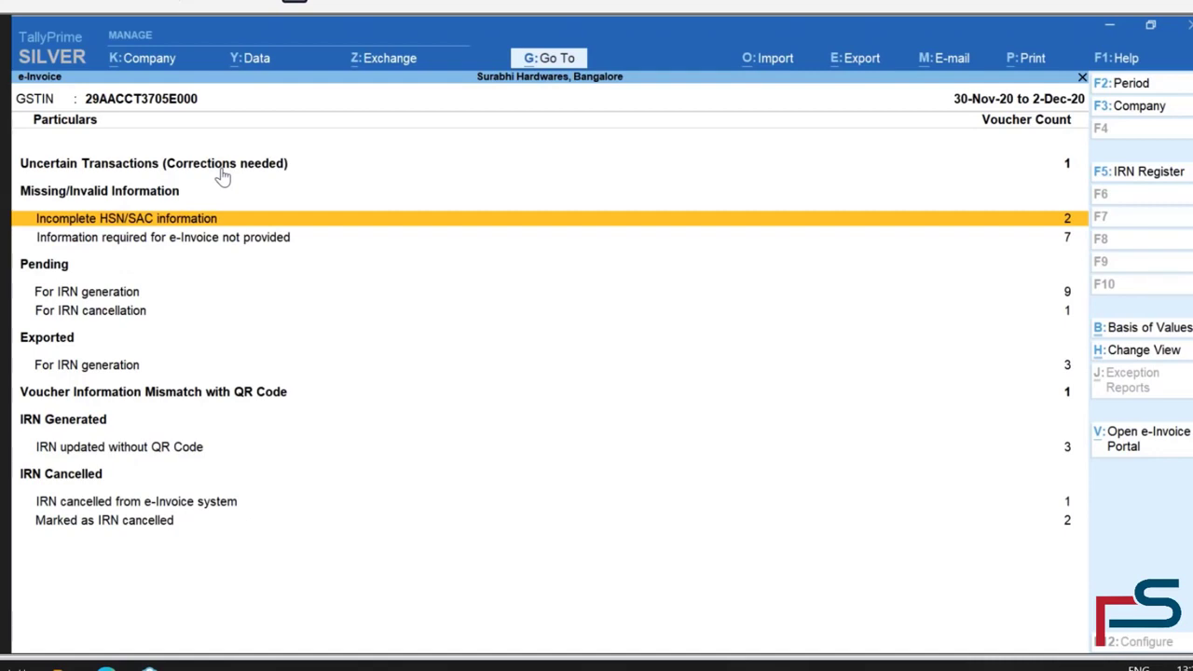
key("Down")
key("Down")
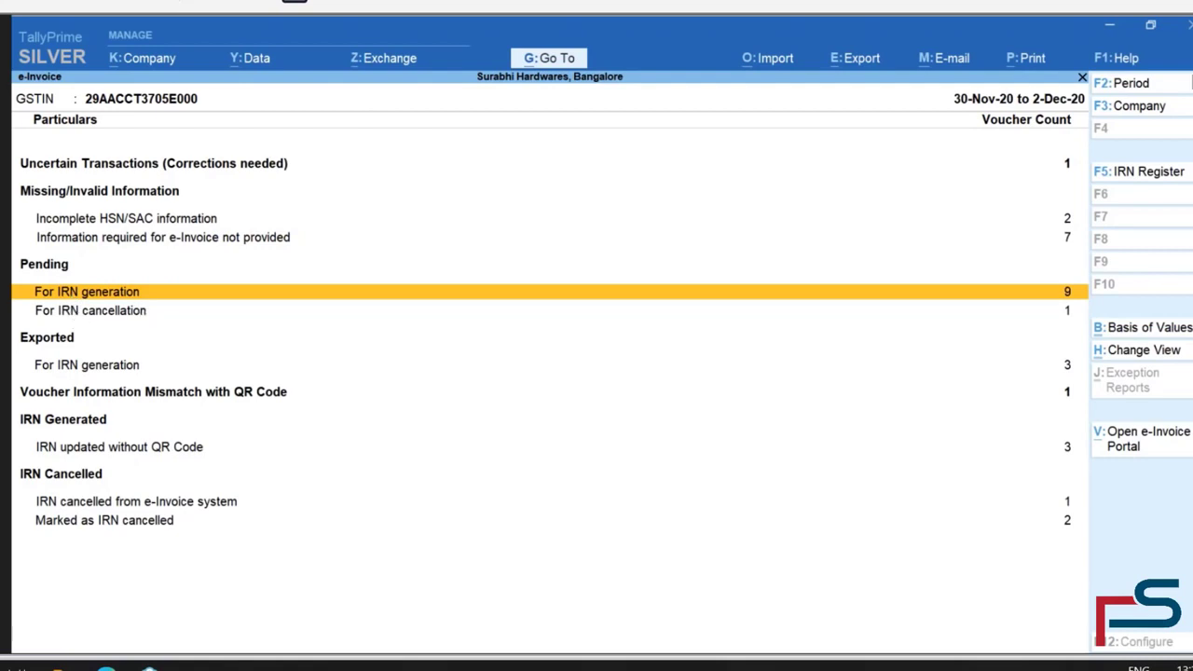
left_click(100, 317)
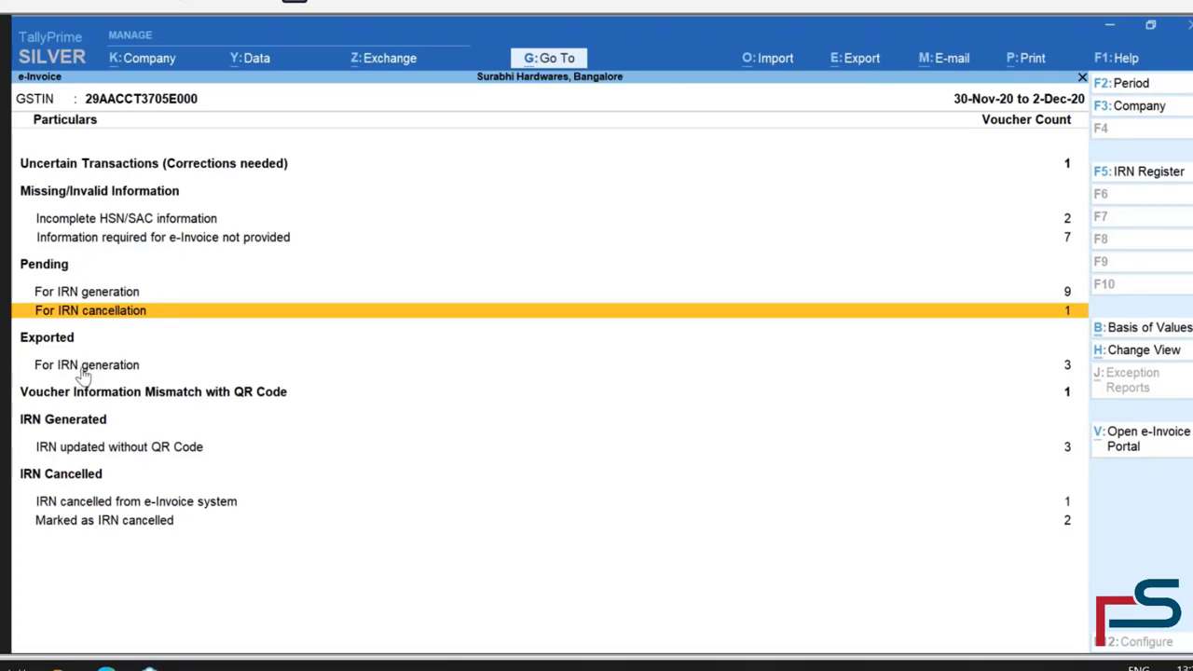
left_click(84, 372)
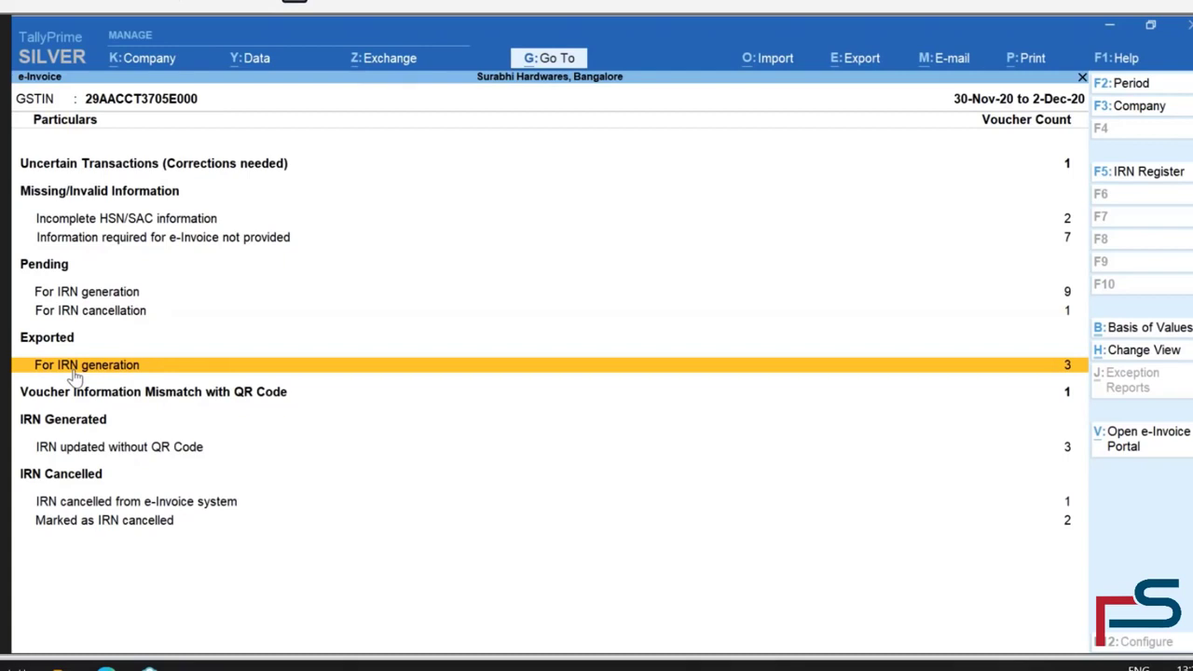
Show the detailed IRN and QR code information of the voucher under Voucher Information Mismatch with QR Code, and return to the report
left_click(95, 393)
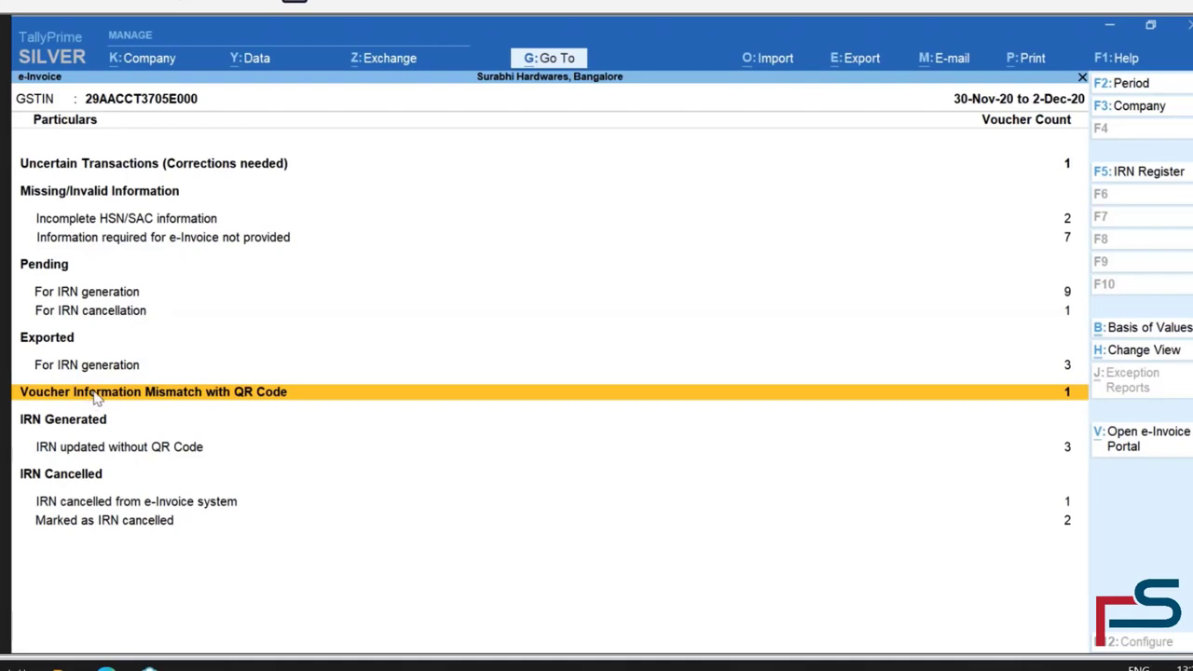
left_click(96, 398)
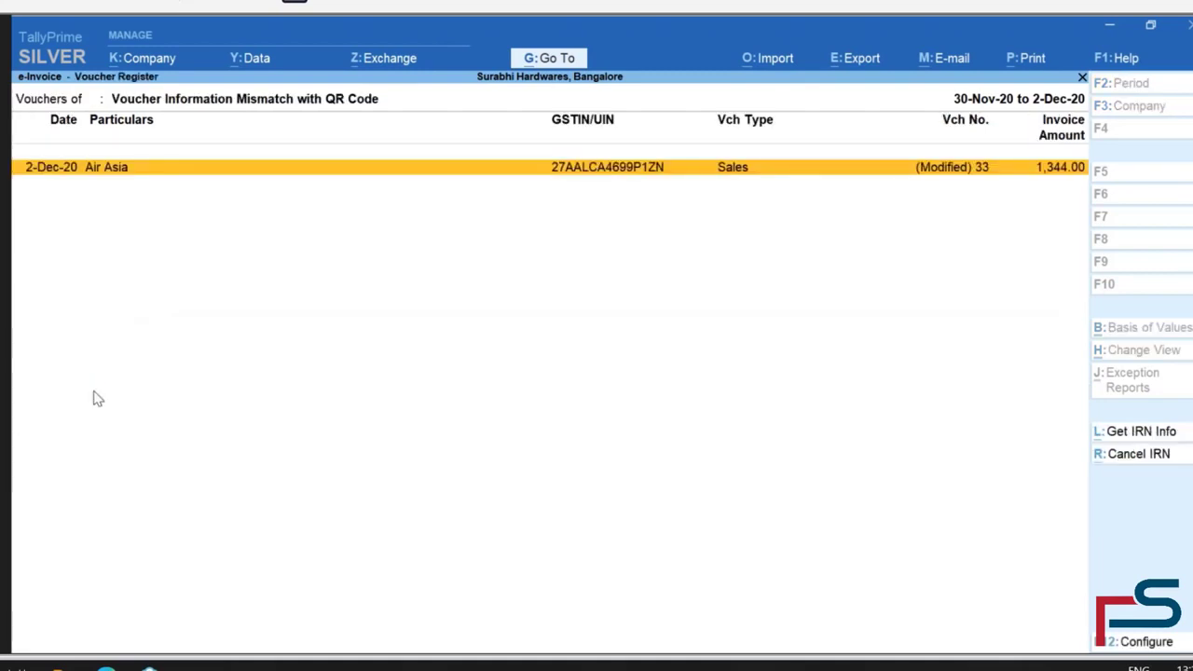
key("shift+Return")
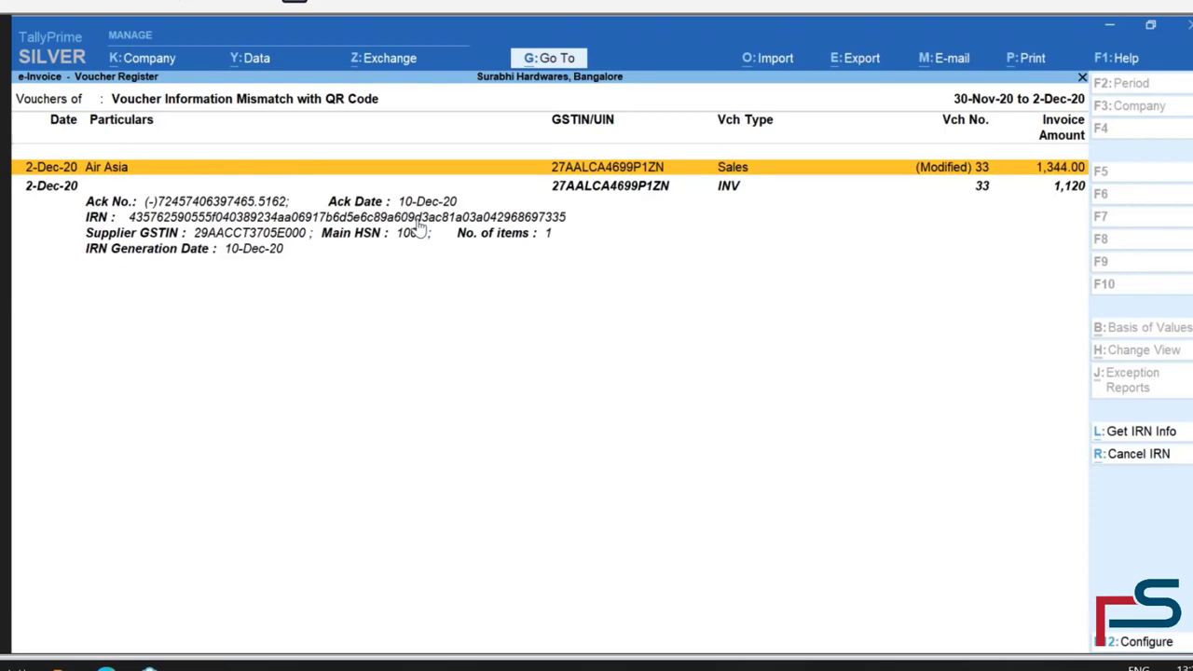
key("Escape")
key("Down")
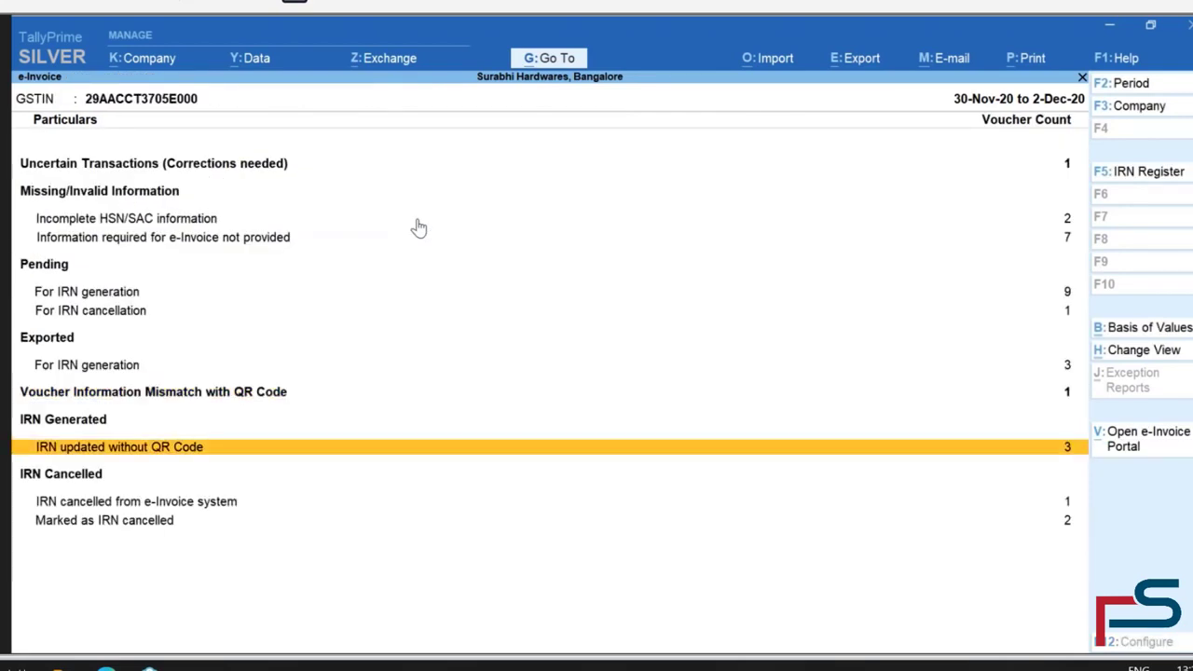
Delete the Air Asia sales voucher of 2-Dec-20 listed under Voucher Information Mismatch with QR Code
key("Up")
key("Return")
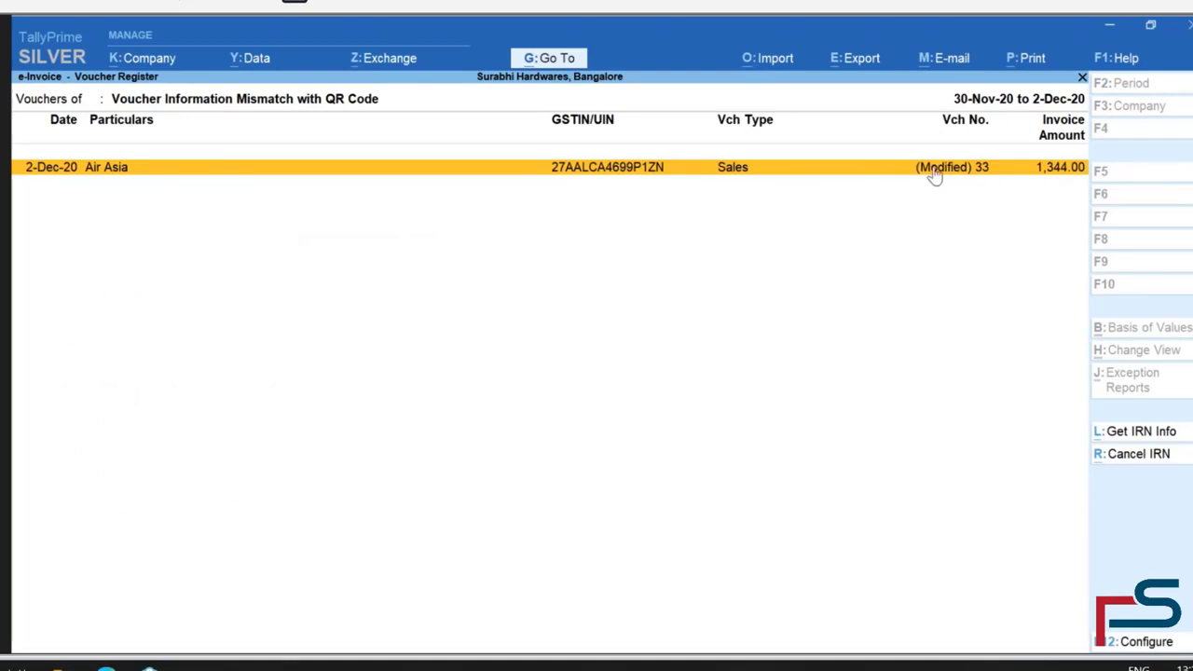
key("space")
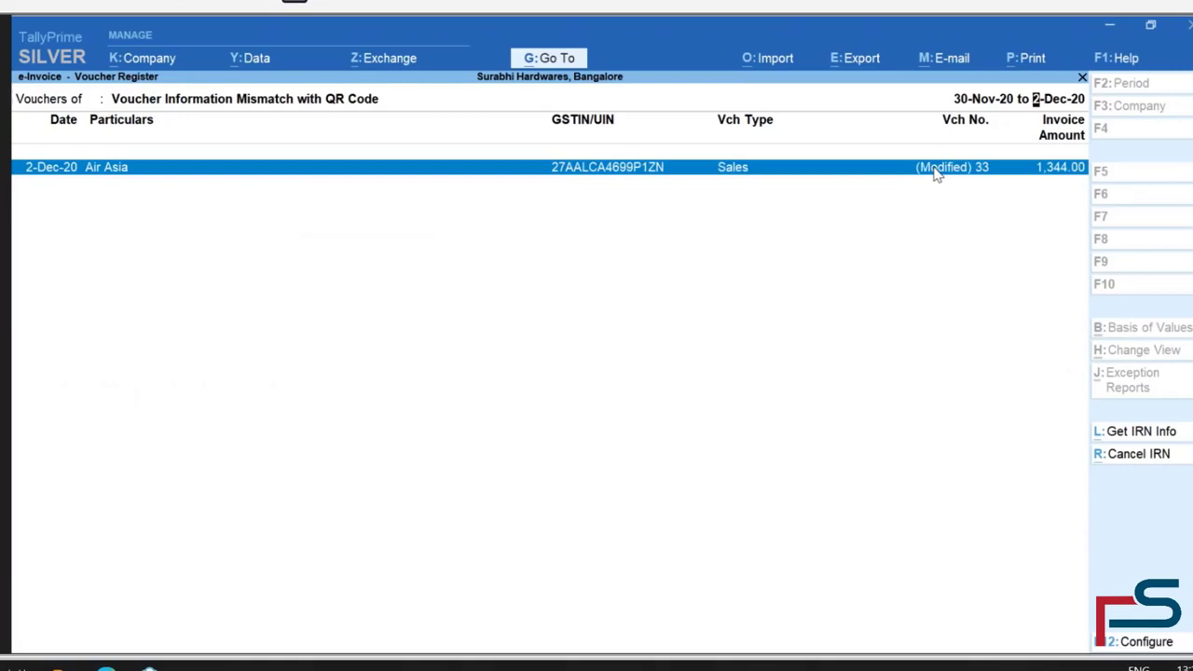
key("Return")
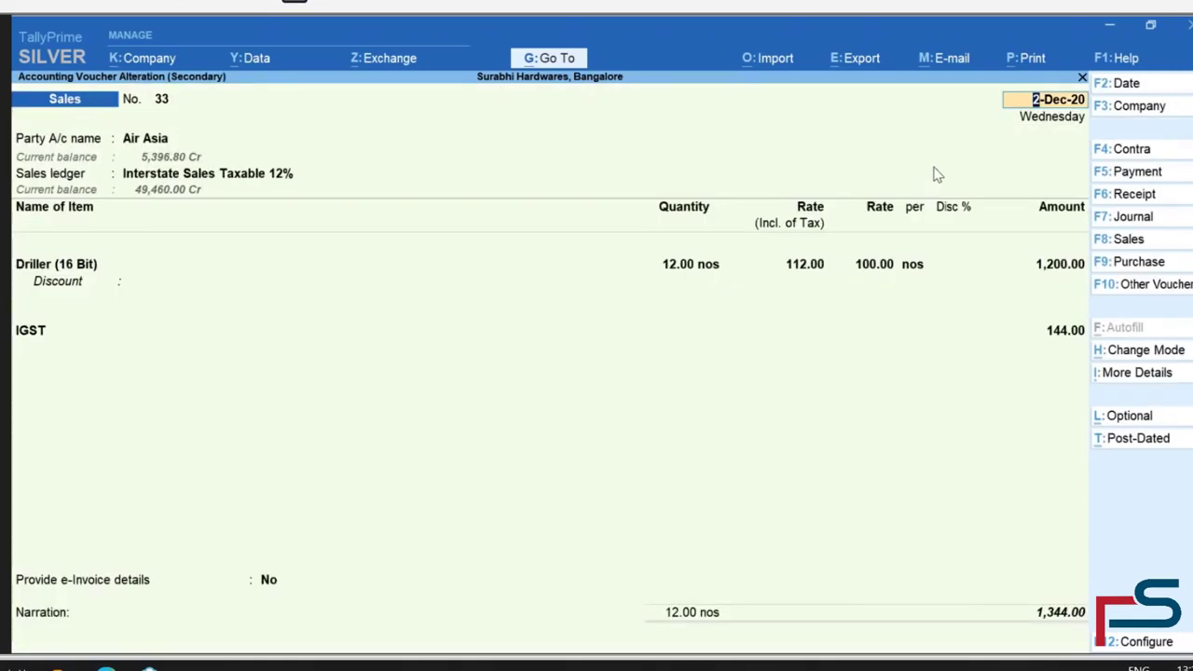
key("ctrl")
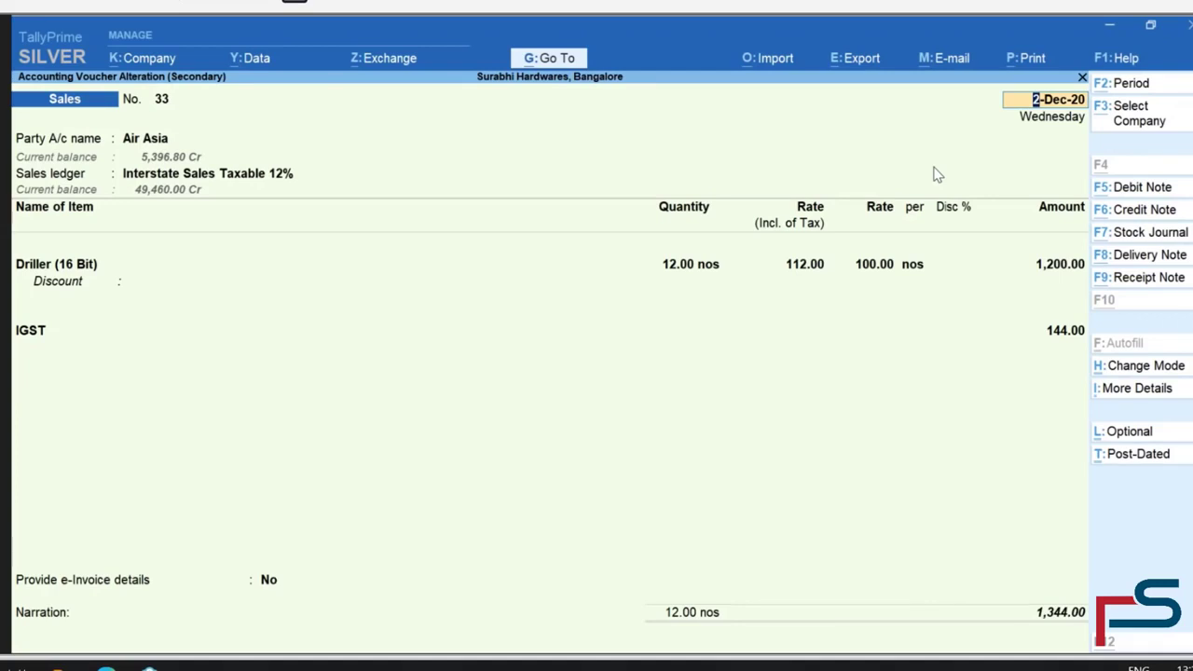
key("alt+d")
key("y")
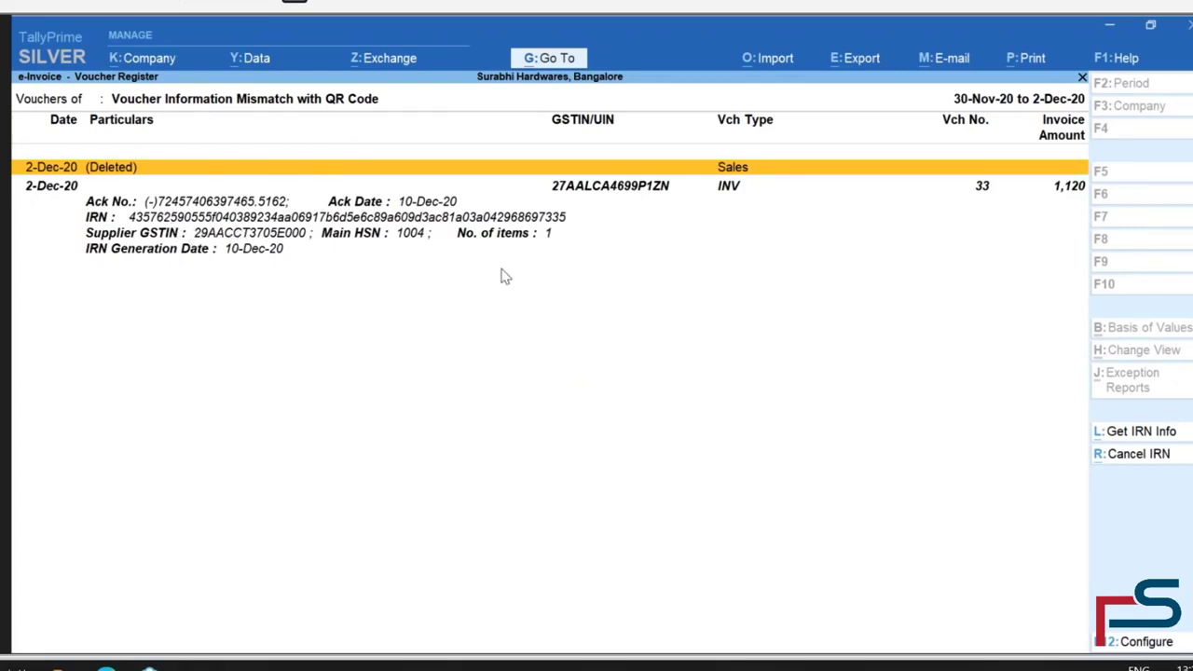
Return to the e-Invoice report and list the vouchers under IRN updated without QR Code
key("Escape")
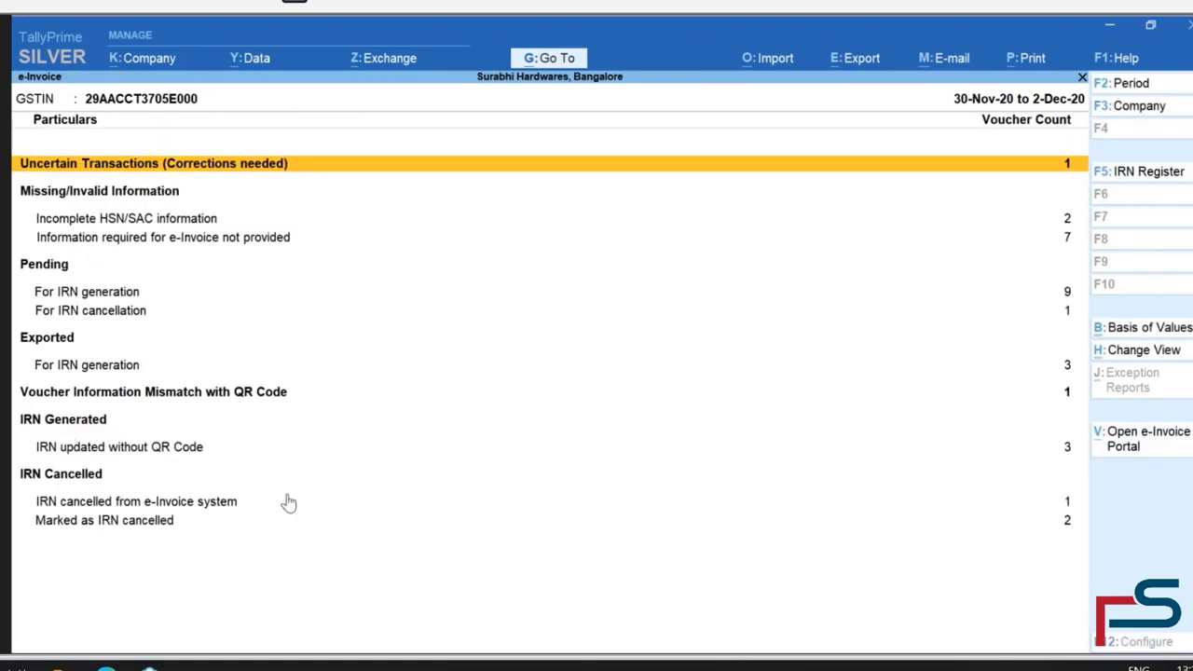
left_click(105, 450)
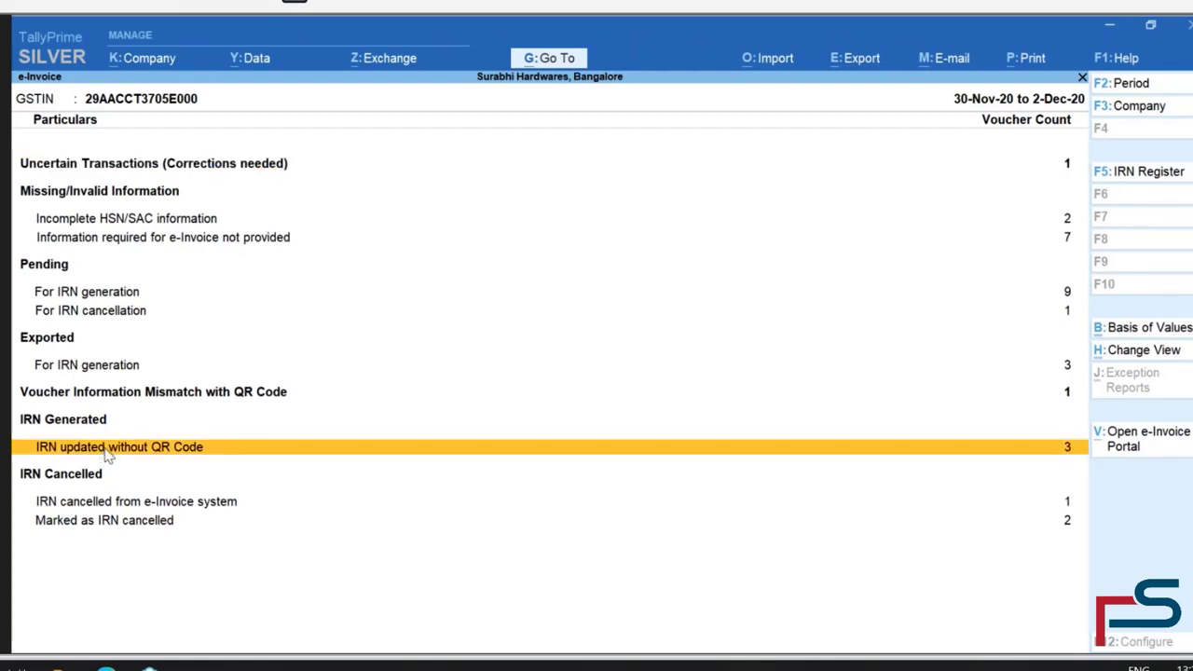
left_click(108, 449)
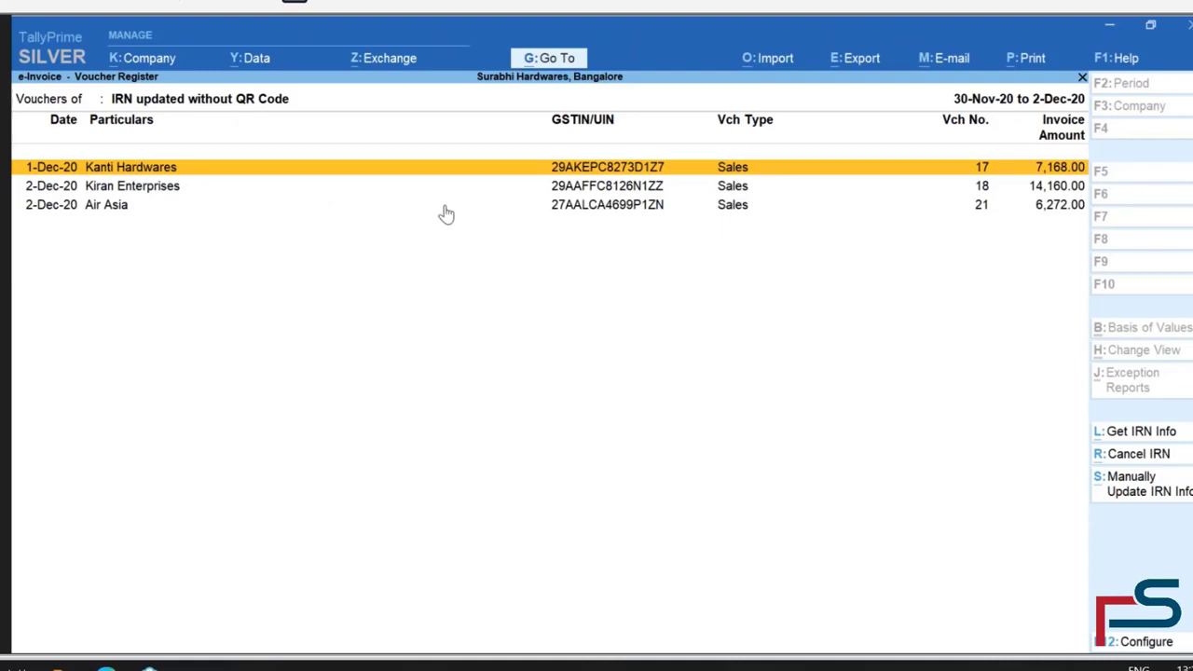
Try clearing the IRN in the manual IRN update of the Kanti Hardwares sales voucher of 1-Dec-20, and discard the change
left_click(1148, 501)
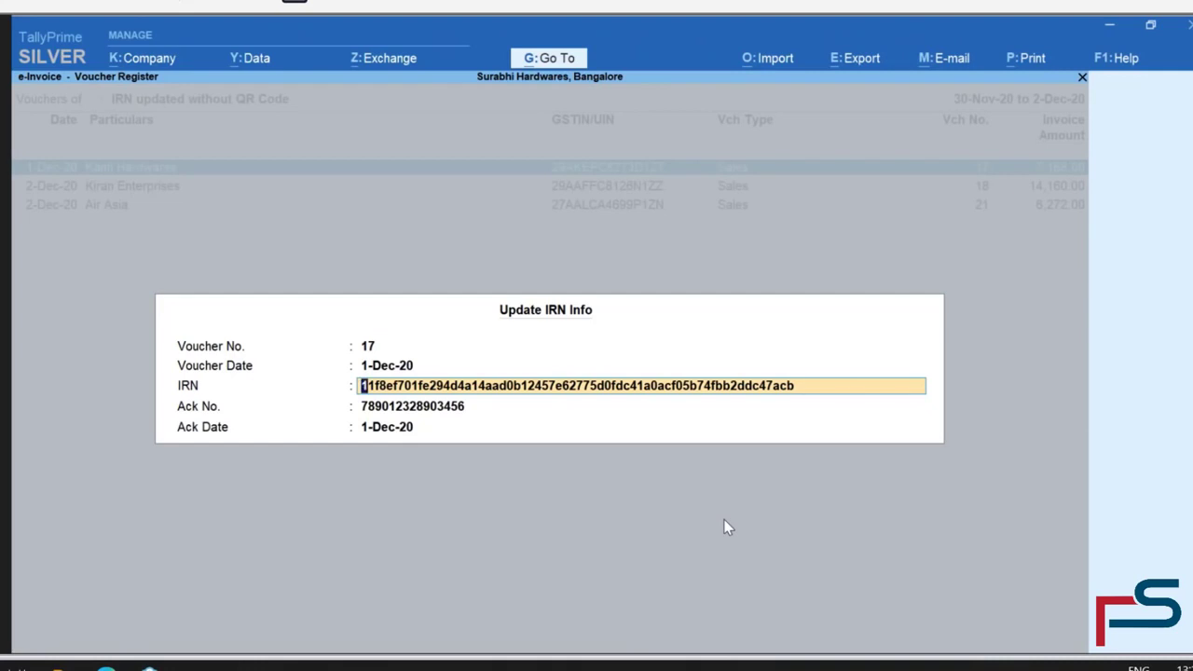
key("BackSpace")
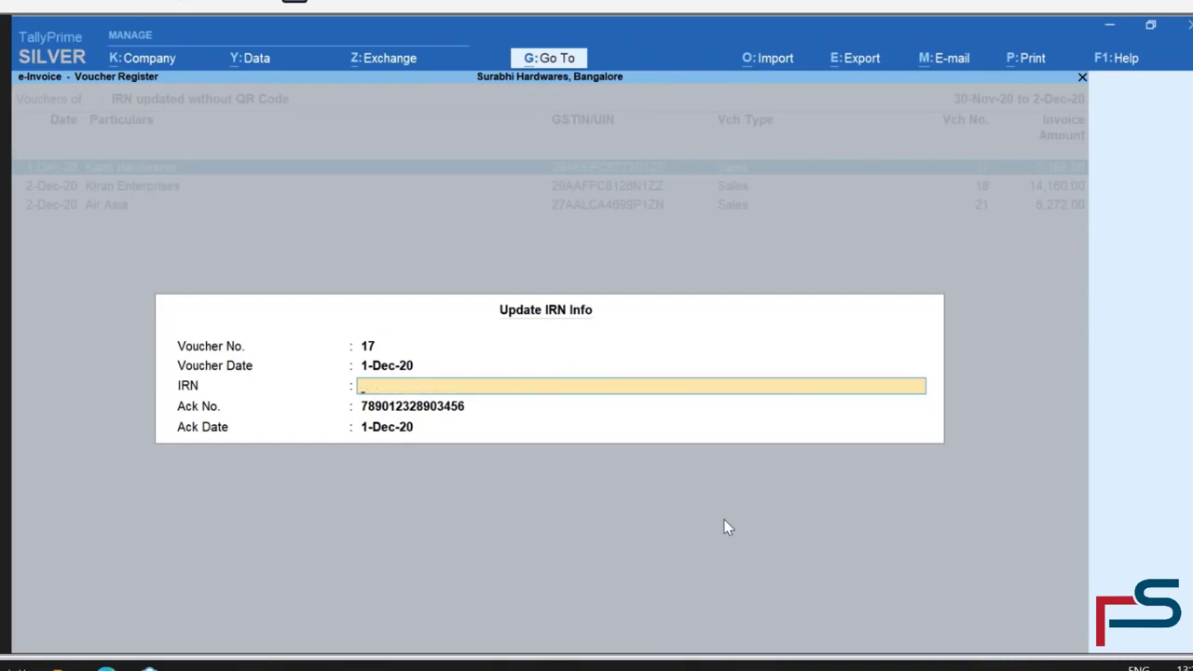
key("Escape")
key("y")
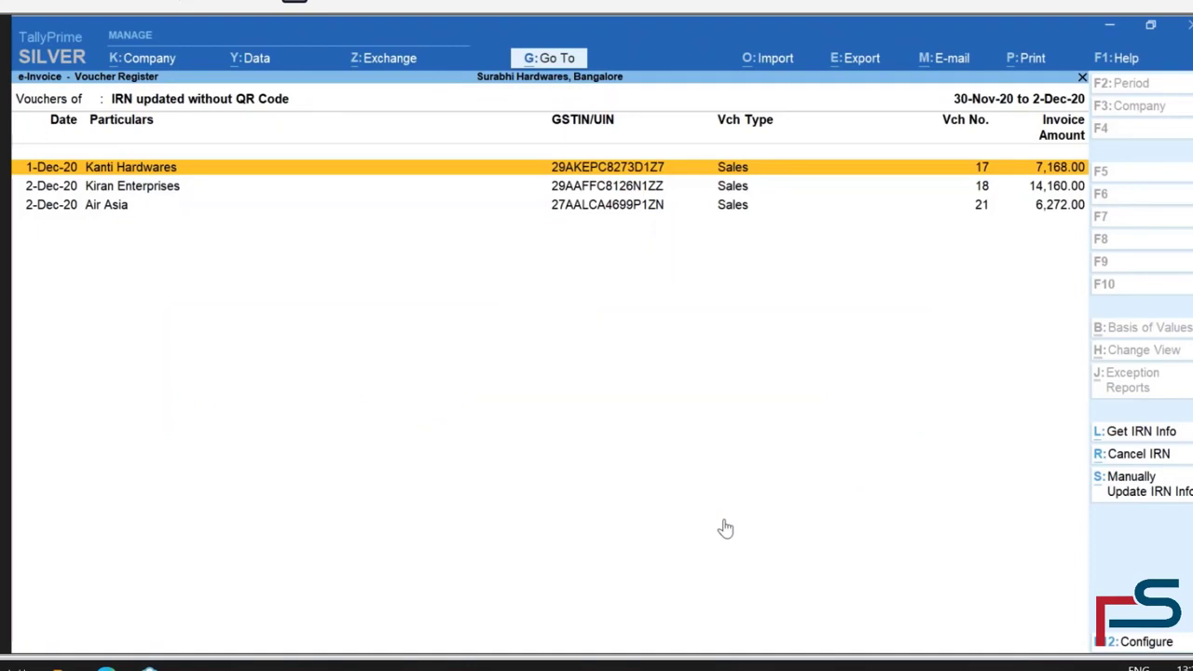
Return to the e-Invoice report and examine the IRN cancelled from e-Invoice system and Marked as IRN cancelled categories
key("Escape")
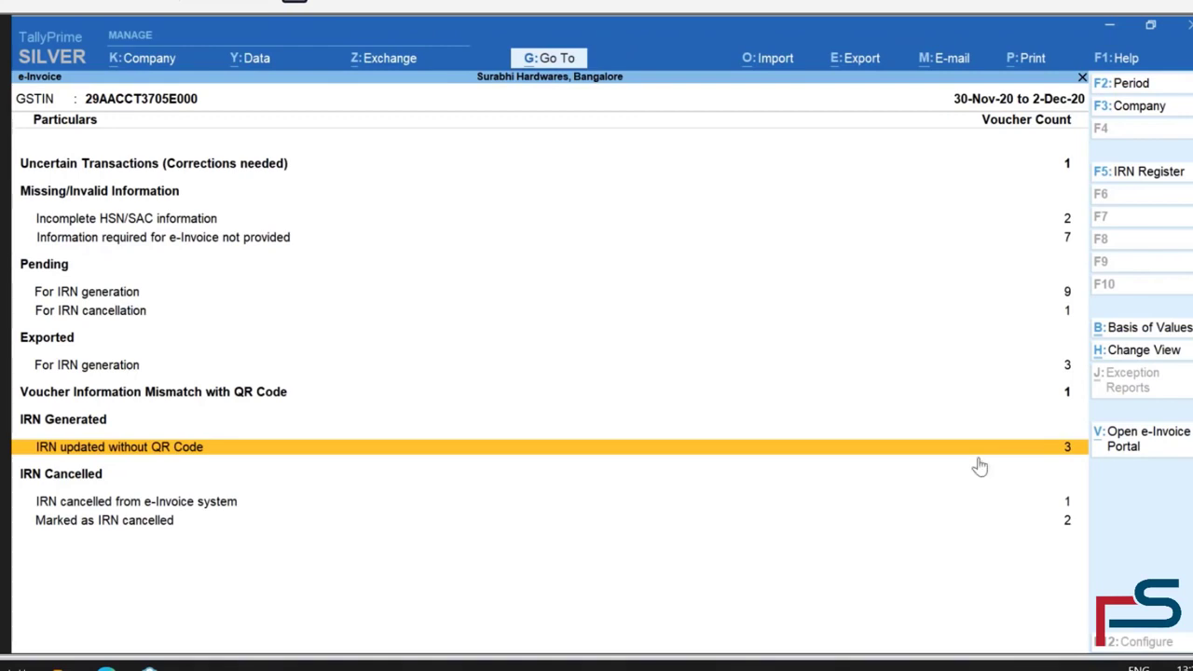
left_click(88, 509)
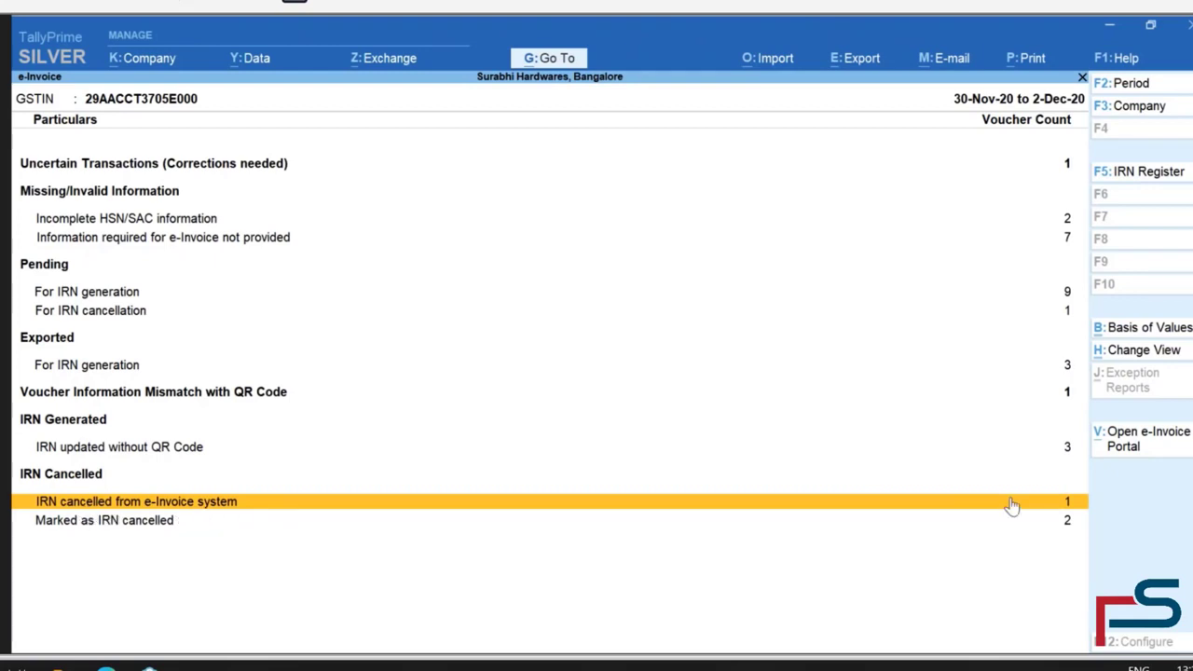
left_click(130, 527)
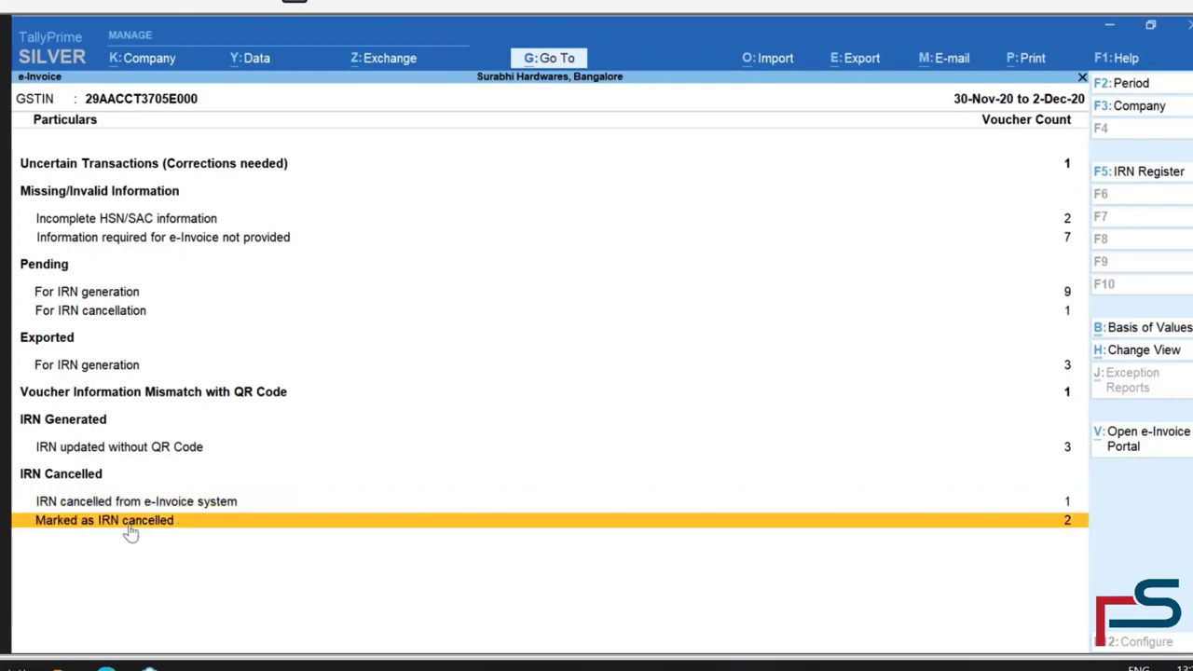